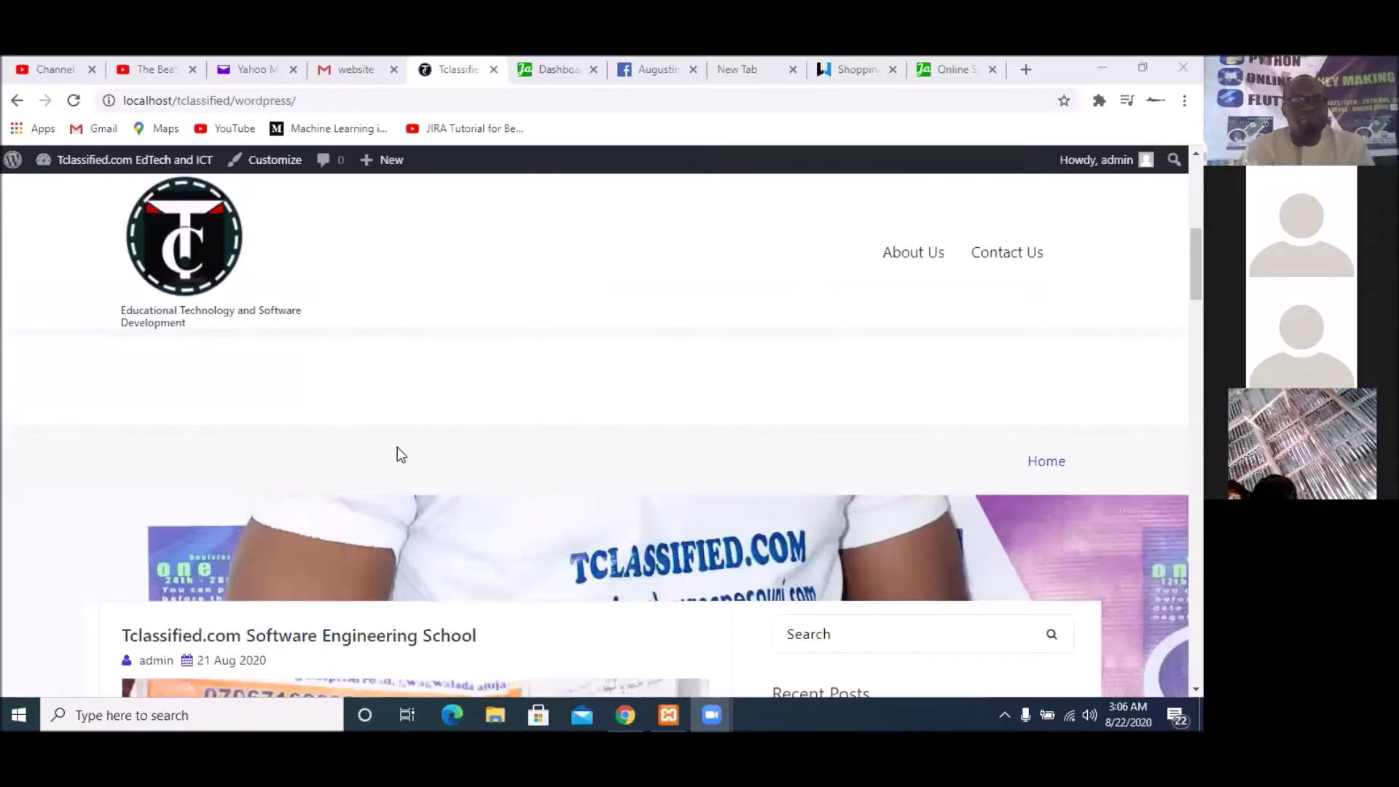
Review the website's home page from the header banner through the posts and sidebar to the footer
scroll(405, 422, down, 5)
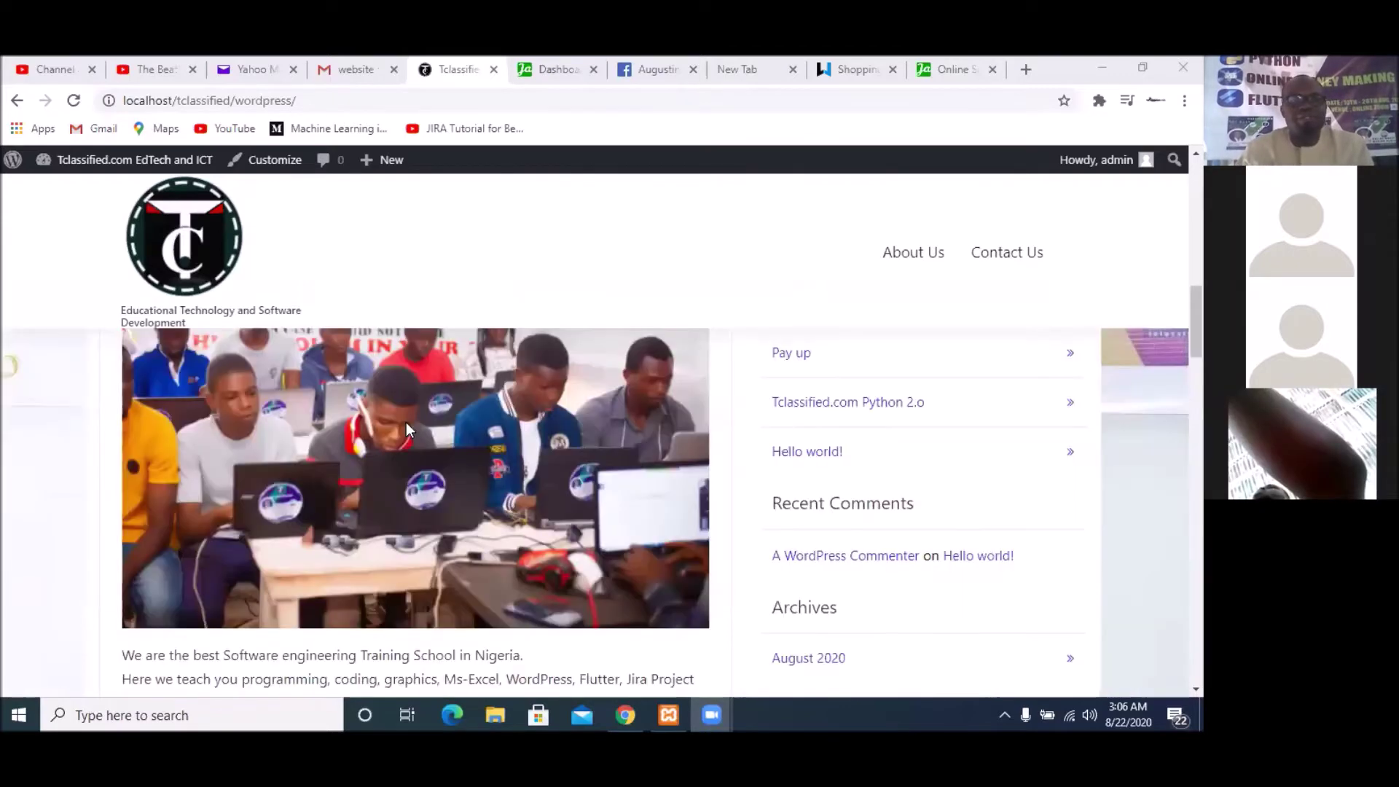
scroll(405, 422, up, 5)
scroll(379, 479, down, 4)
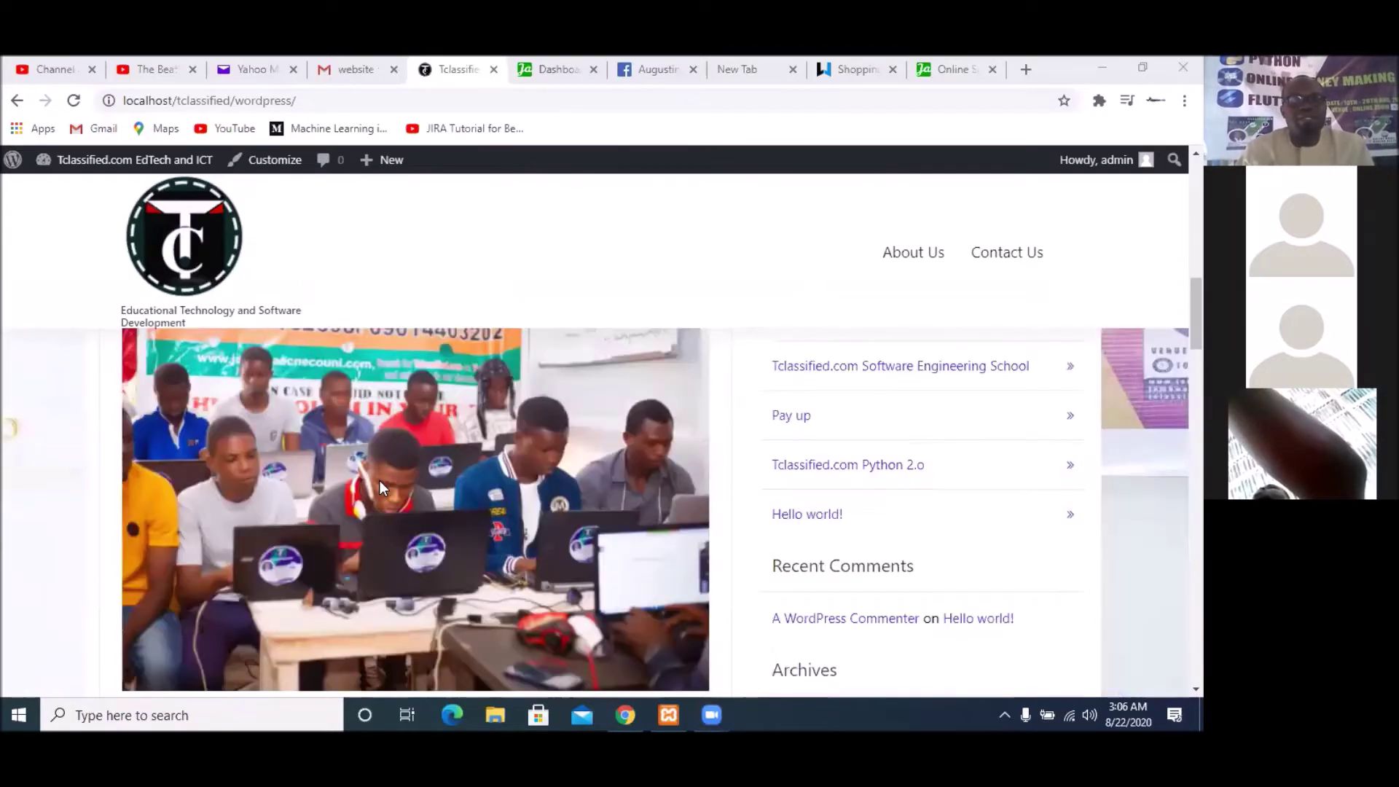
scroll(374, 454, up, 1)
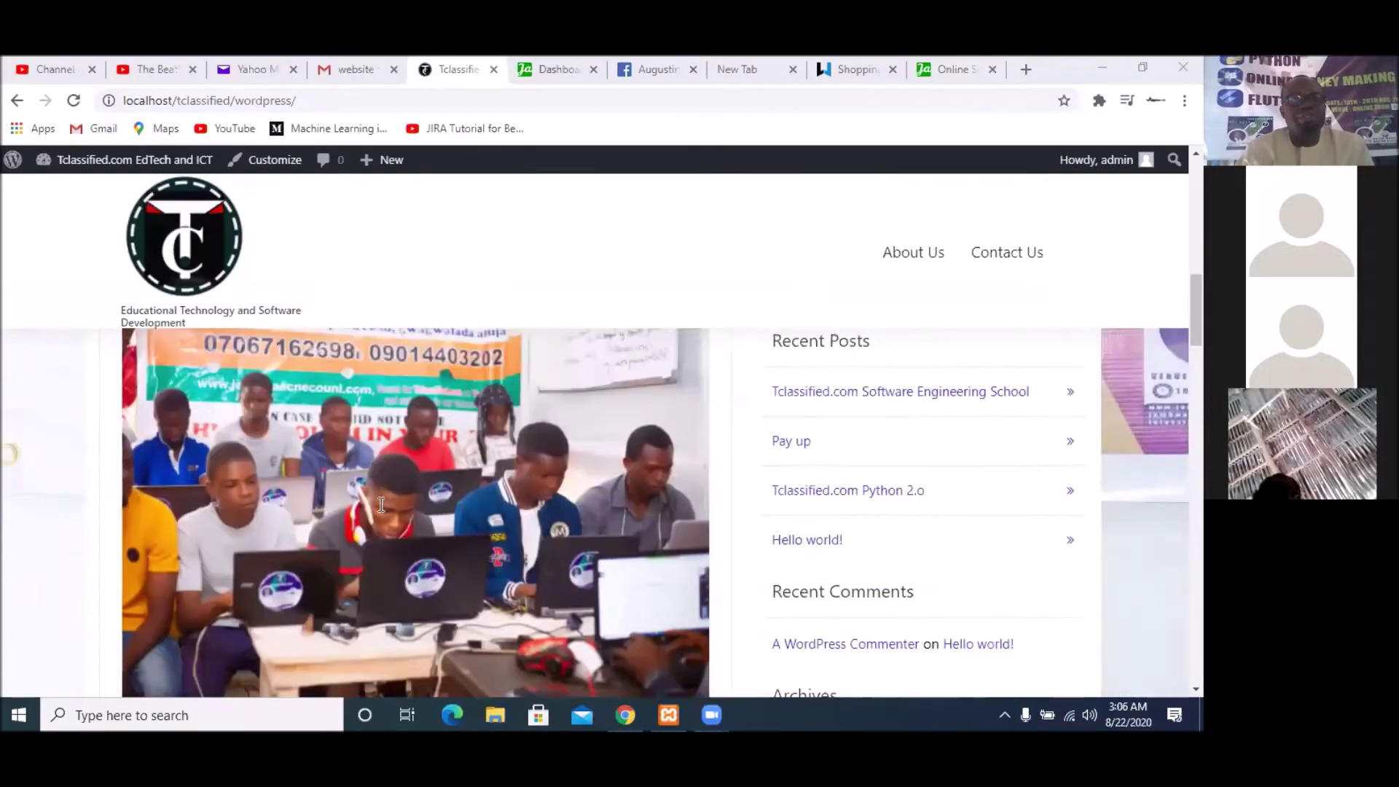
scroll(391, 558, down, 4)
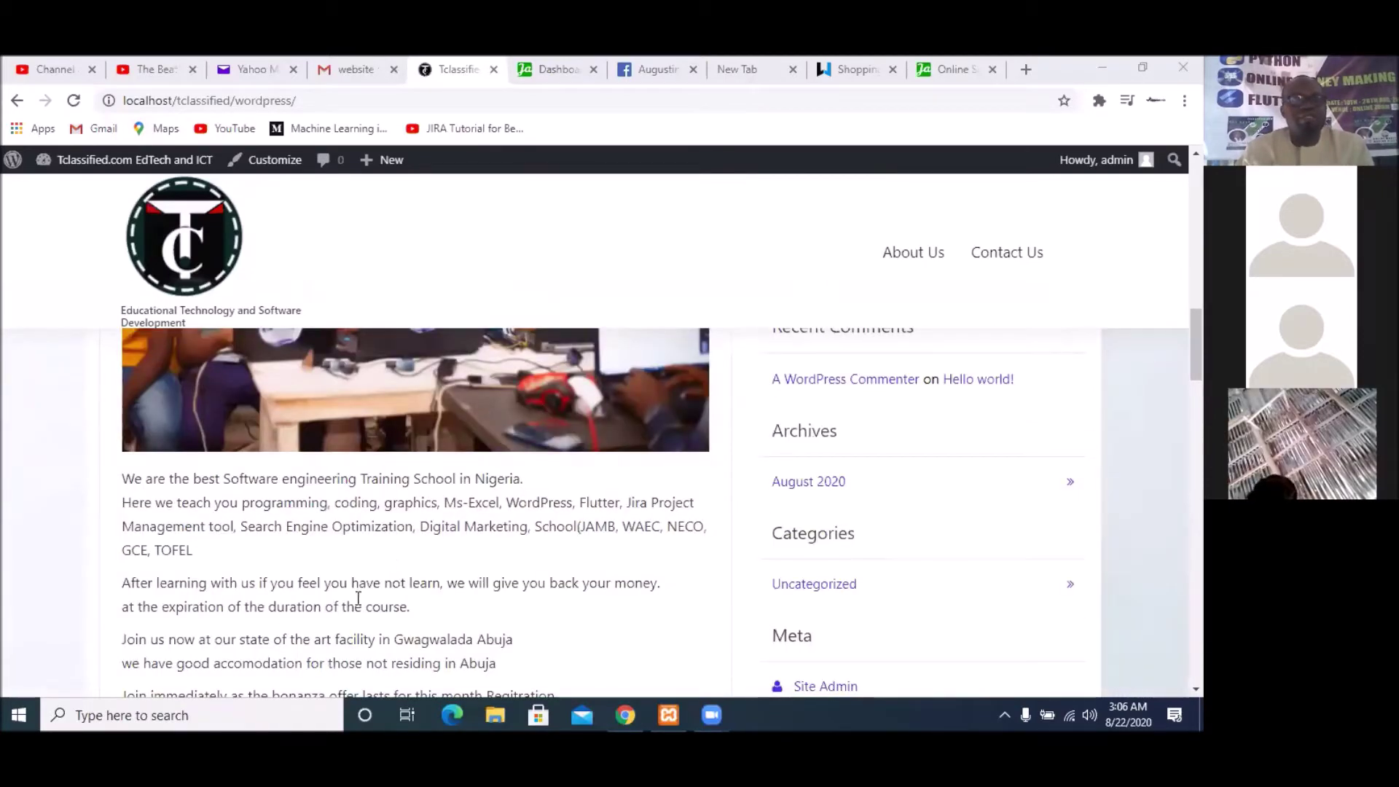
scroll(328, 612, down, 1)
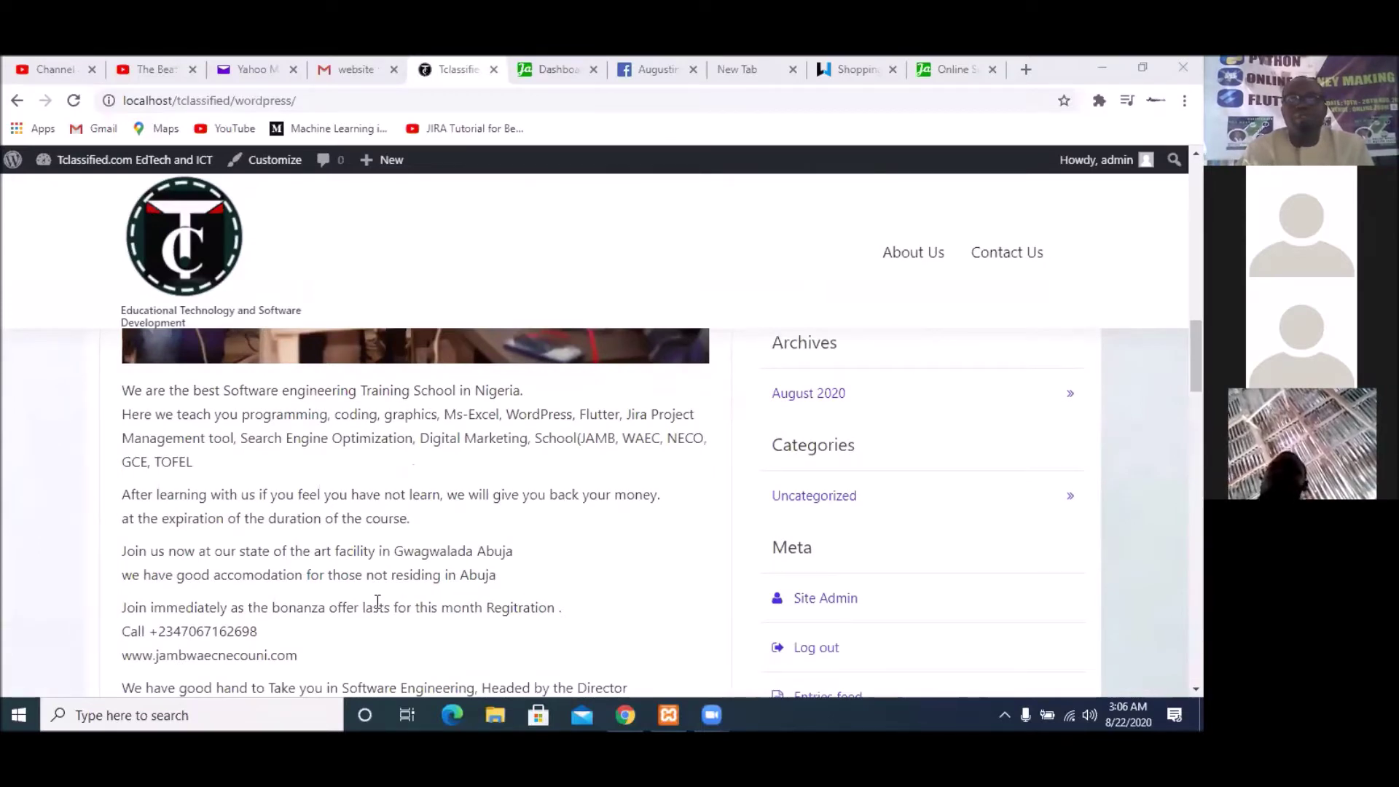
scroll(377, 601, down, 7)
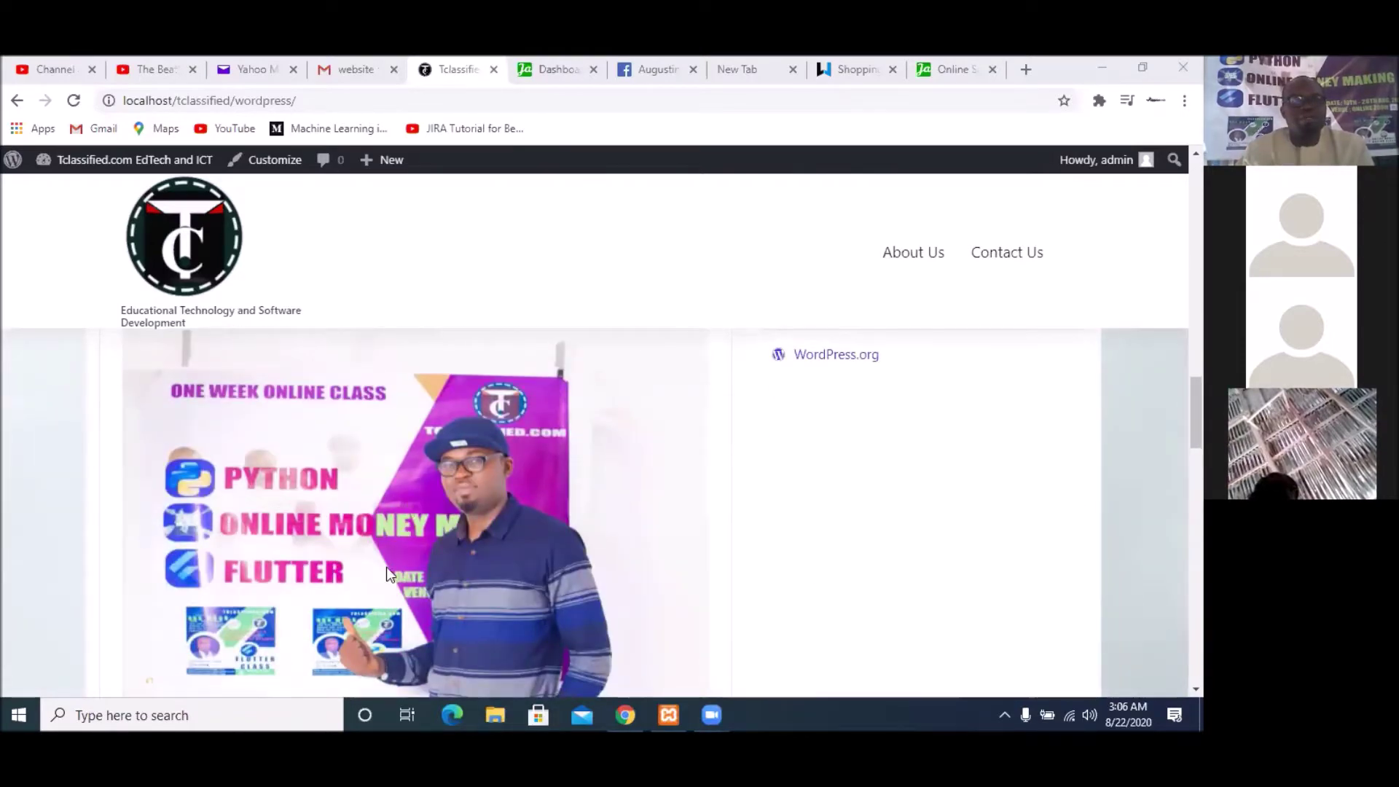
scroll(409, 568, down, 5)
scroll(409, 568, down, 5)
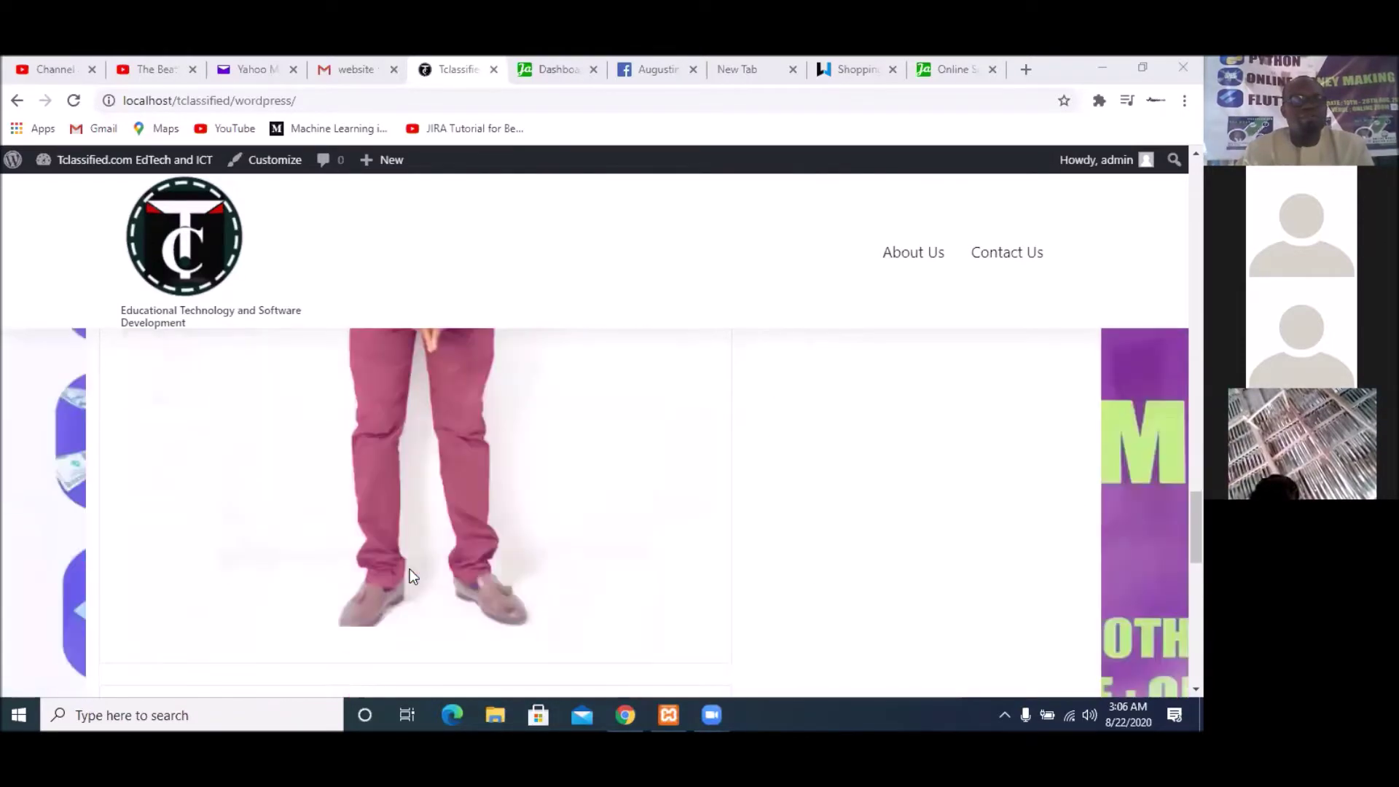
scroll(410, 566, down, 3)
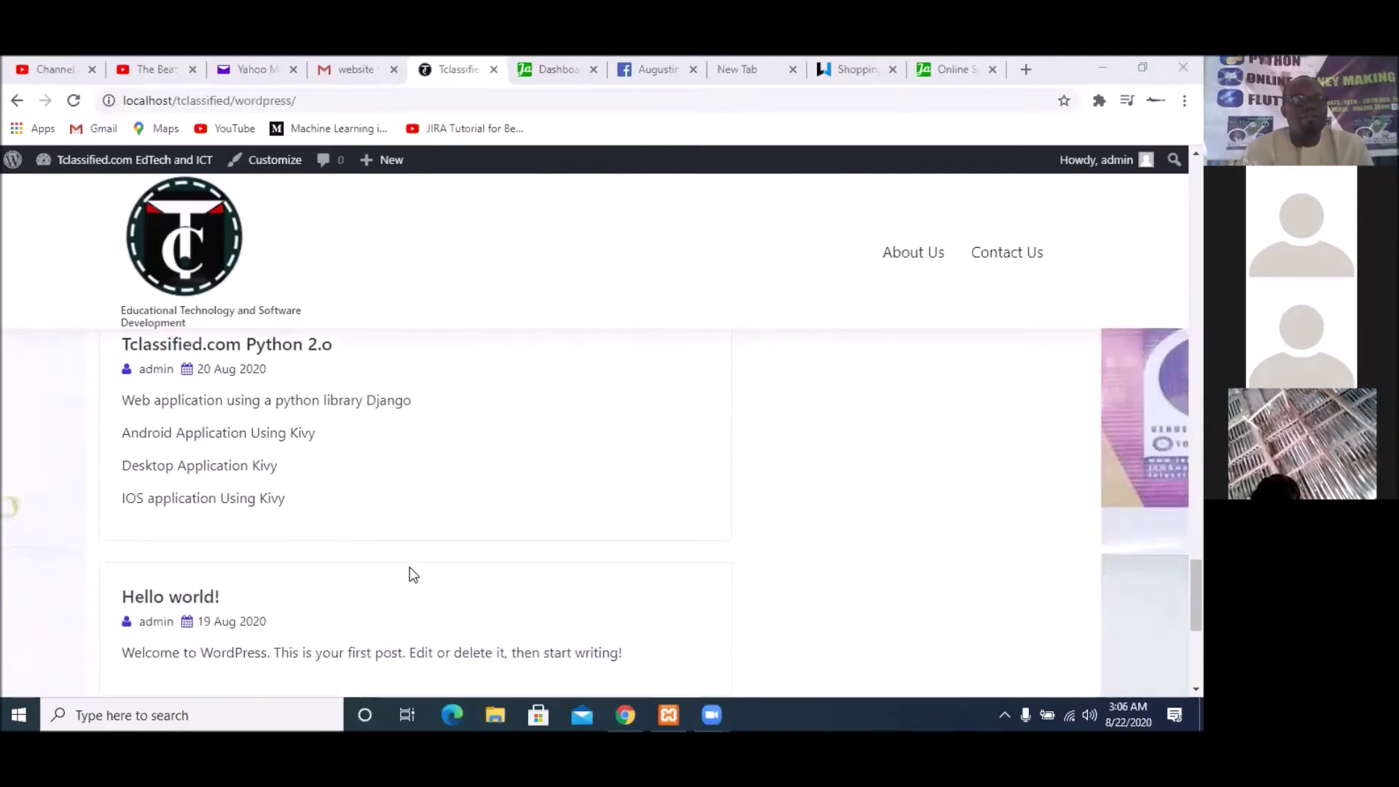
scroll(409, 567, down, 5)
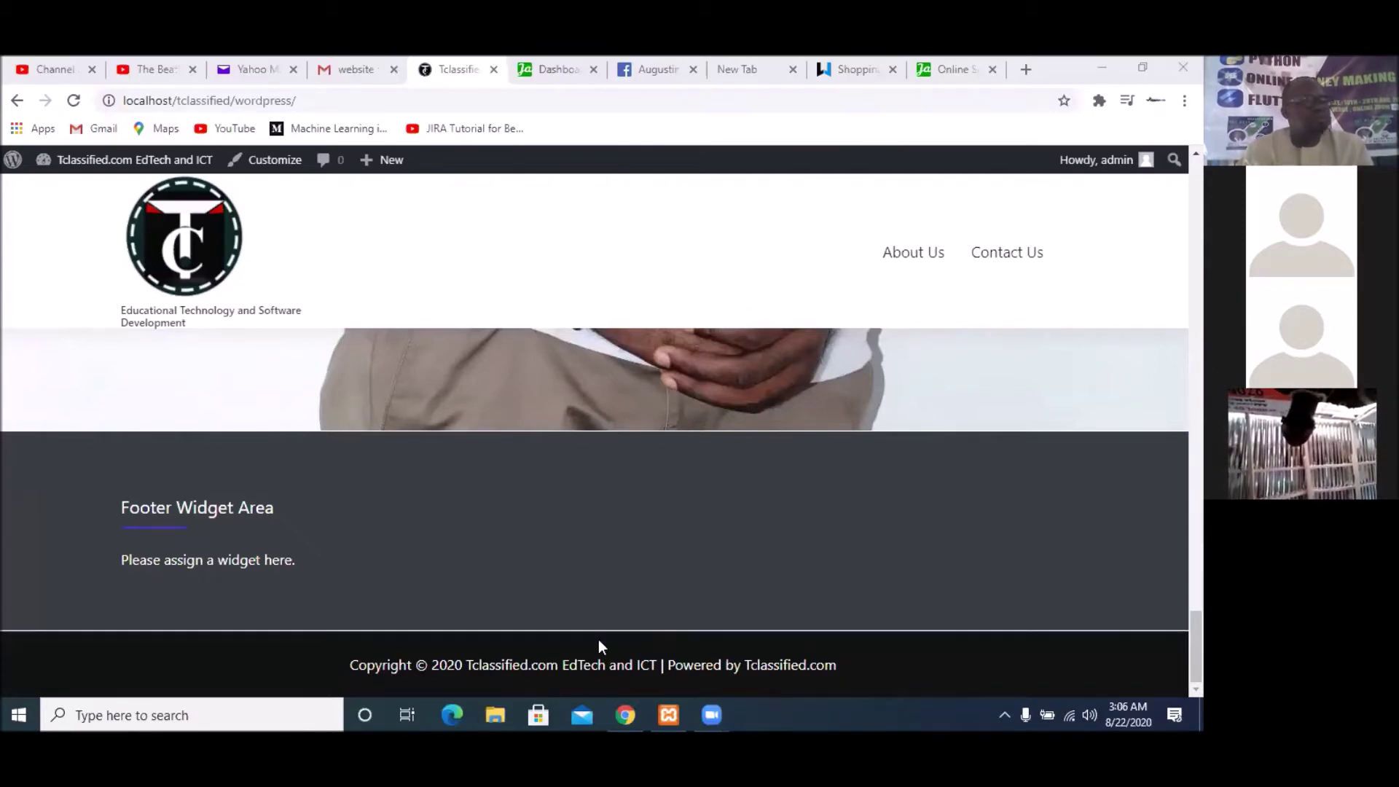
scroll(598, 630, up, 20)
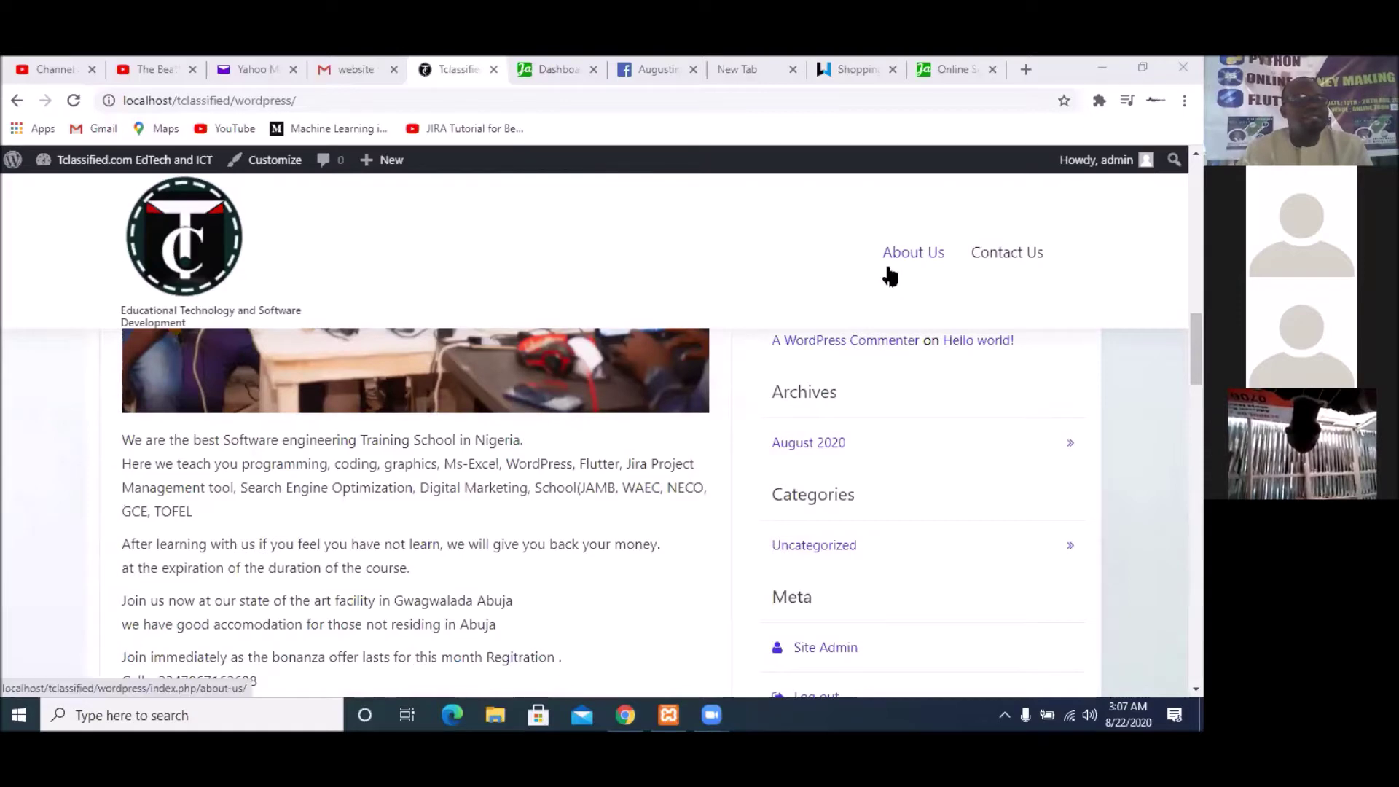
scroll(454, 256, up, 4)
scroll(416, 593, up, 8)
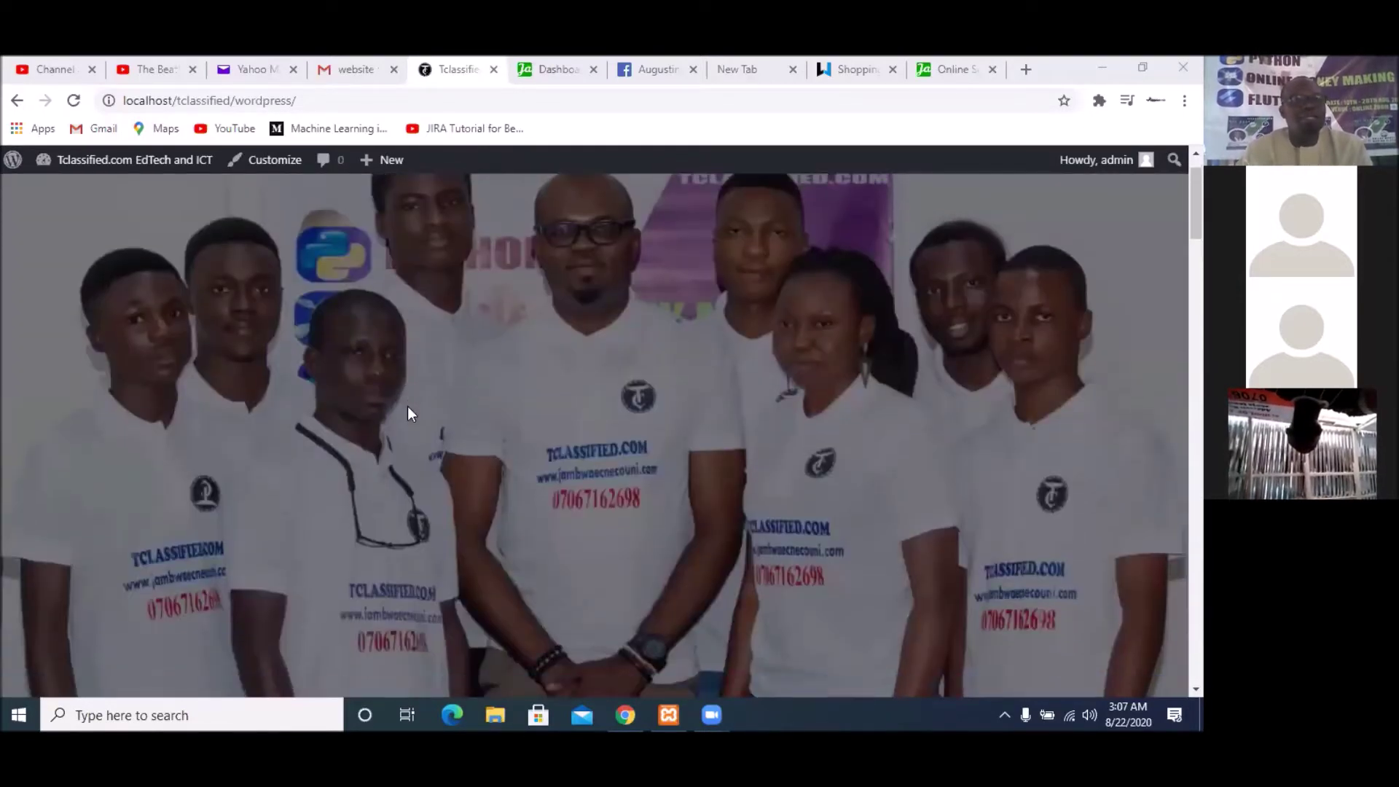
scroll(408, 408, down, 5)
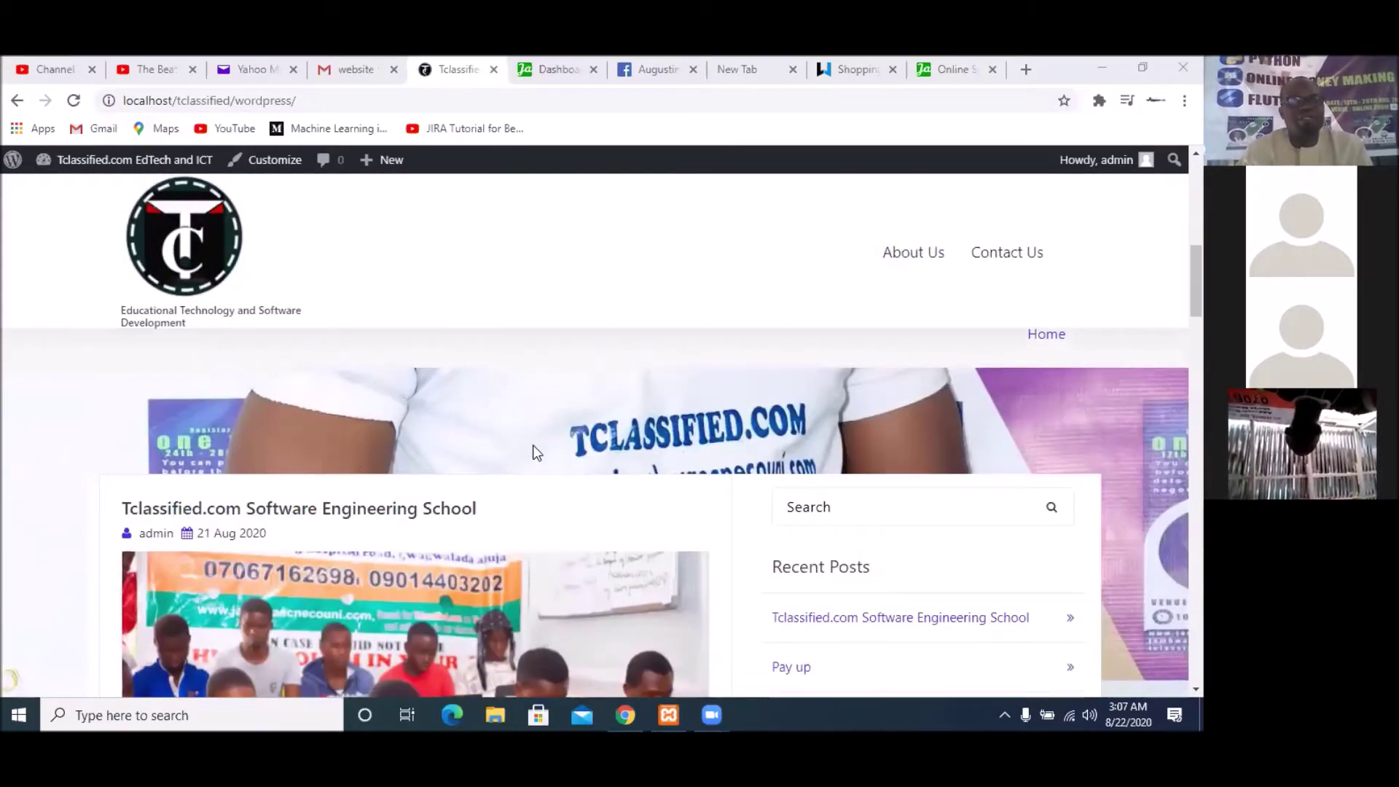
scroll(536, 452, down, 5)
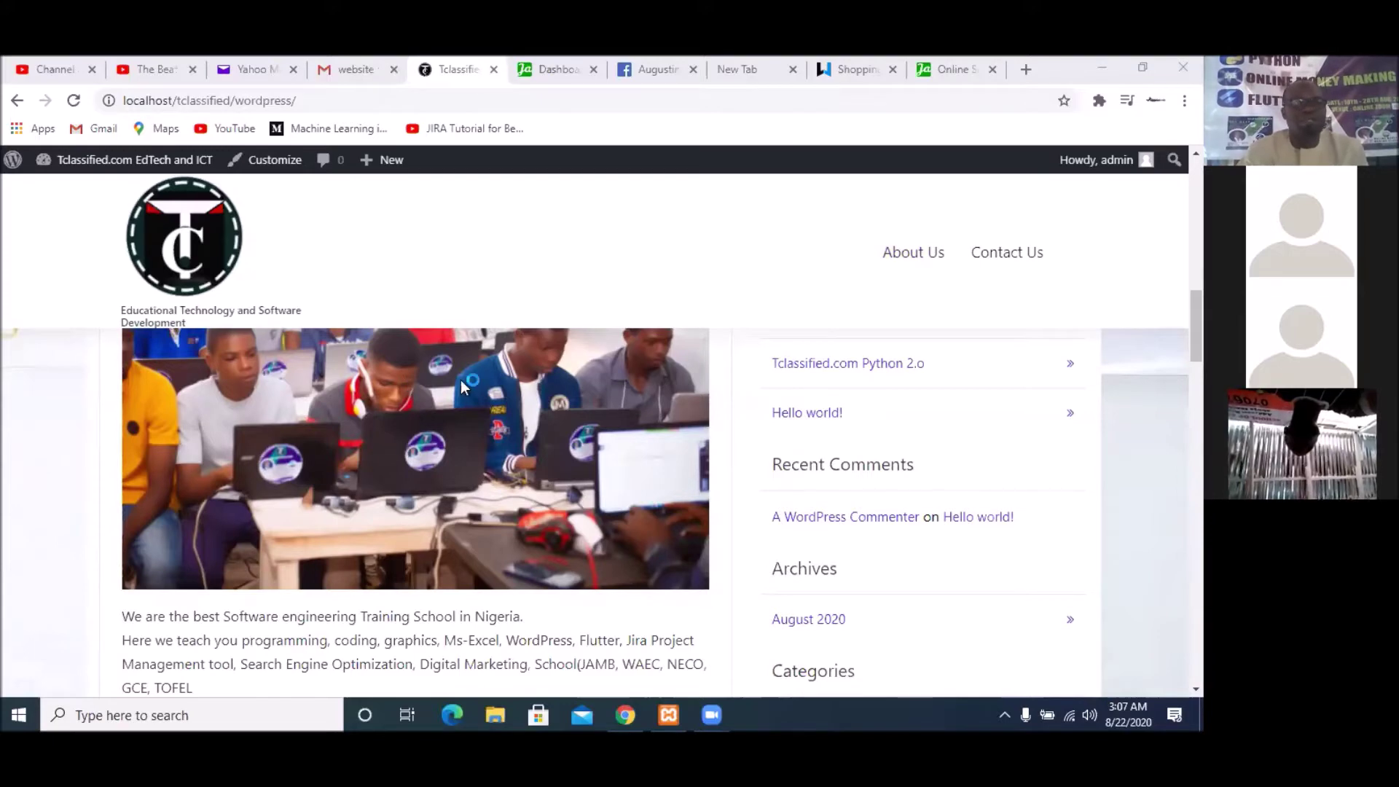
Go to the site's admin dashboard and open the page for adding new plugins
mouse_move(101, 176)
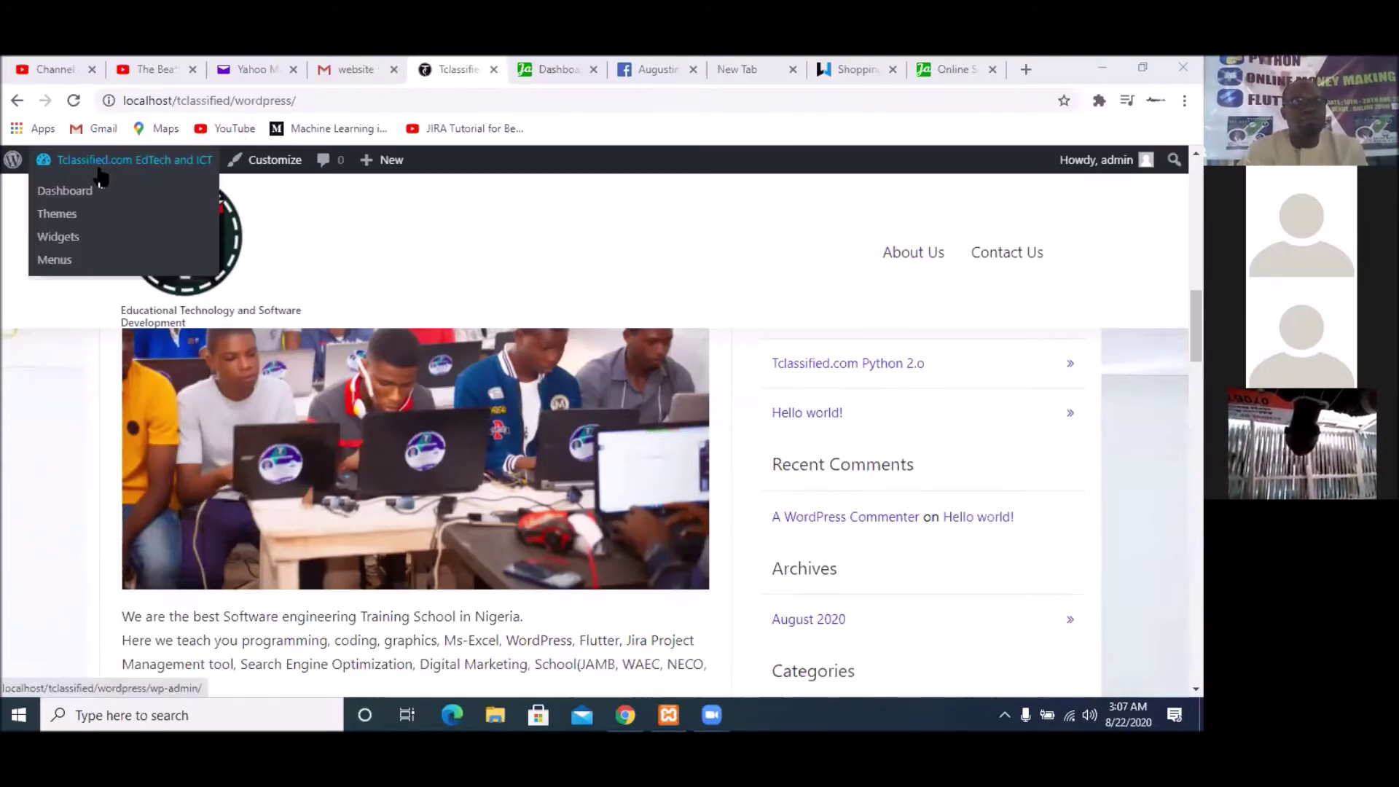
click(65, 193)
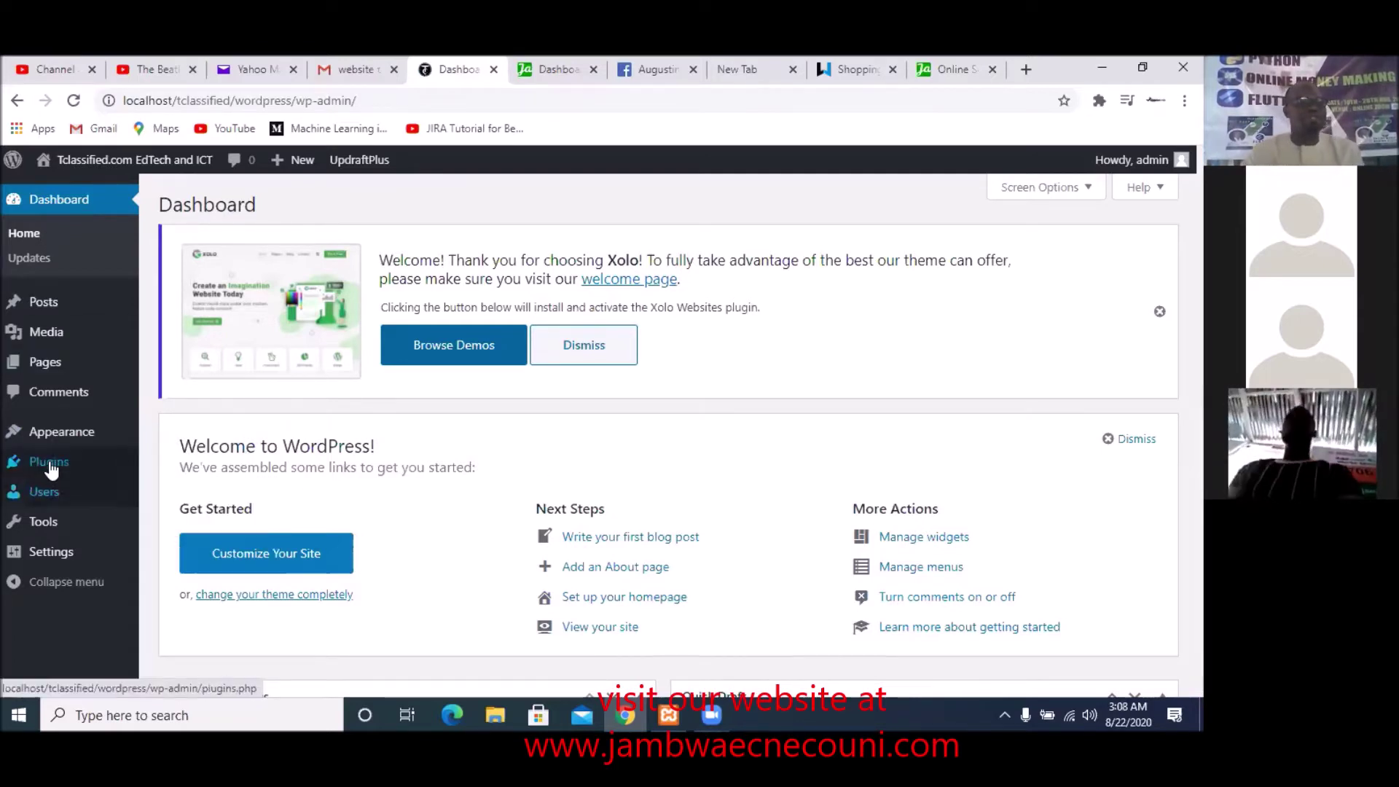
mouse_move(46, 470)
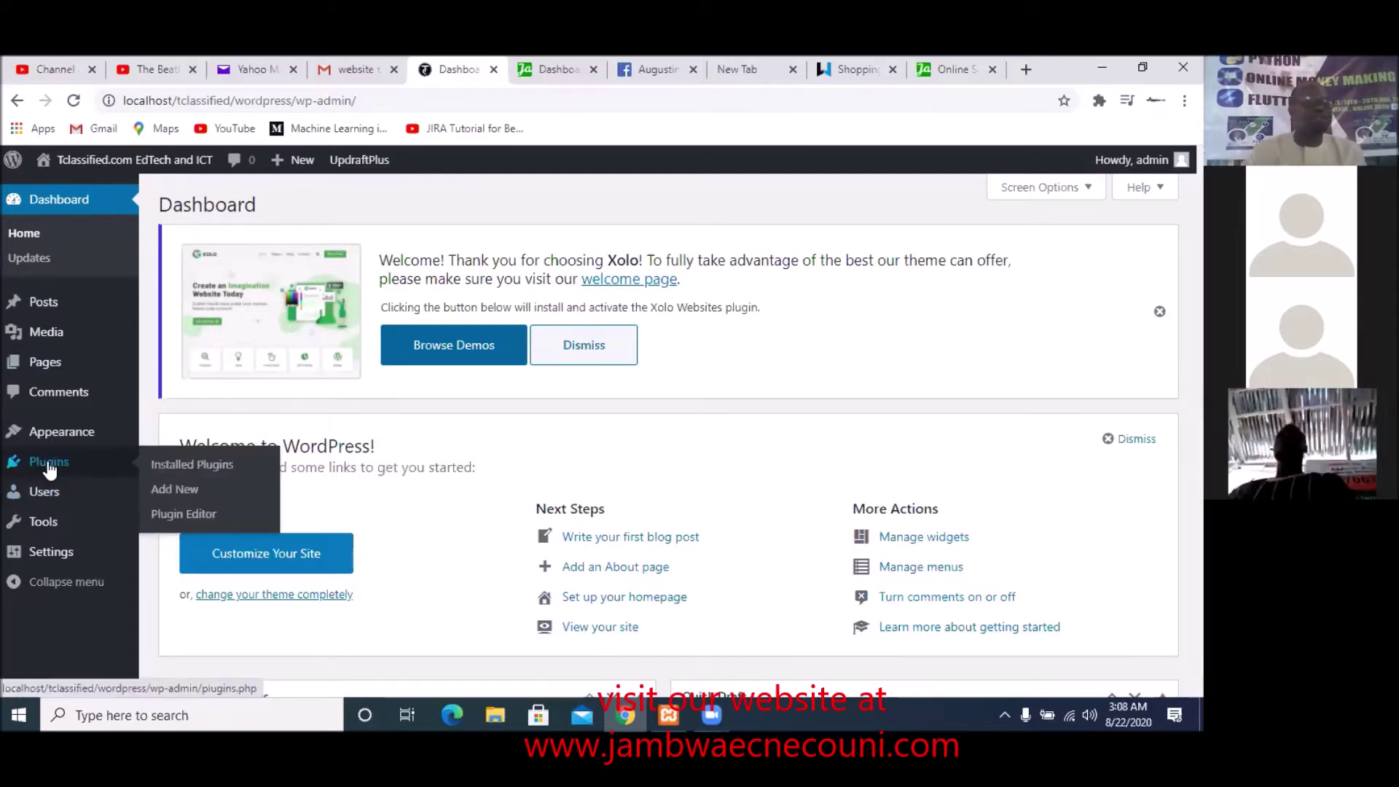
click(187, 494)
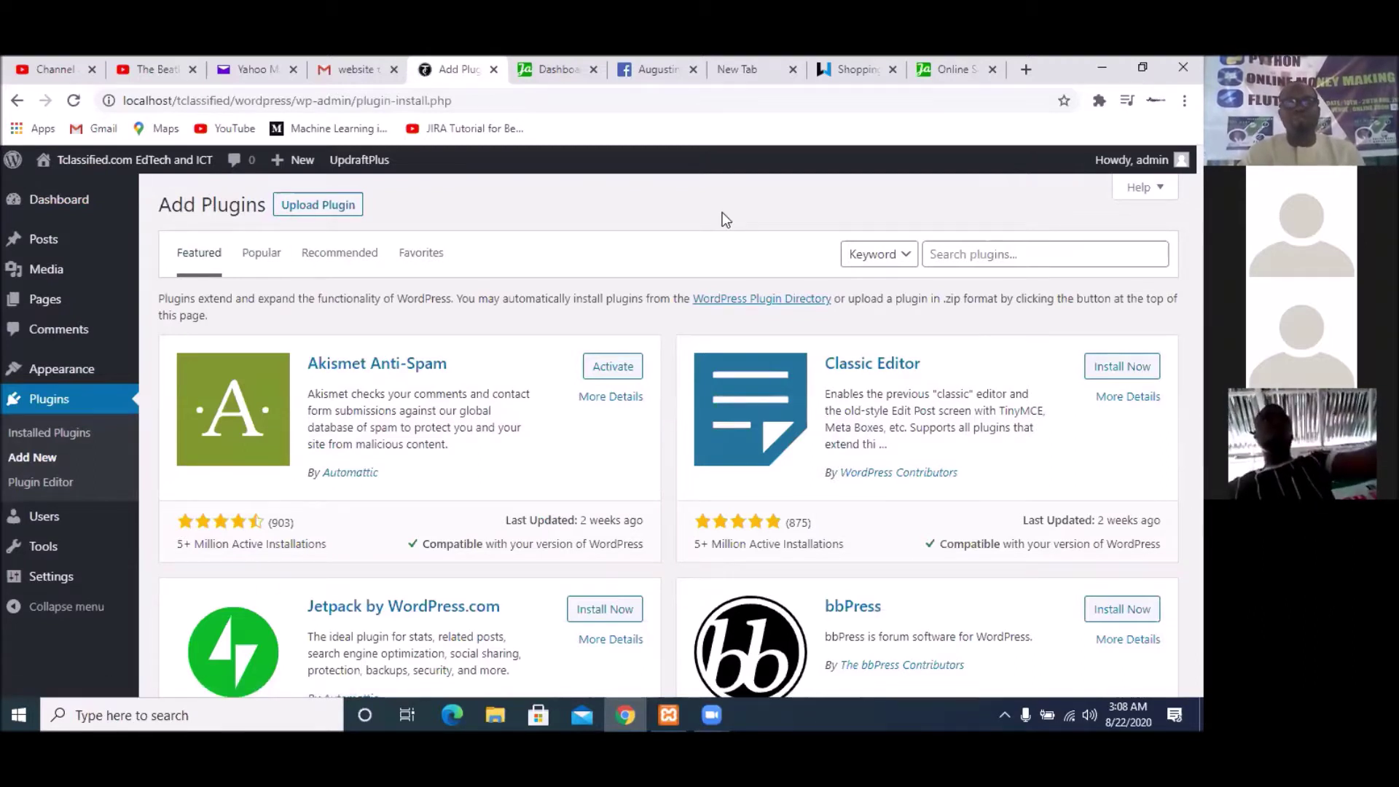
Search the plugin directory for "Gallery"
click(1040, 258)
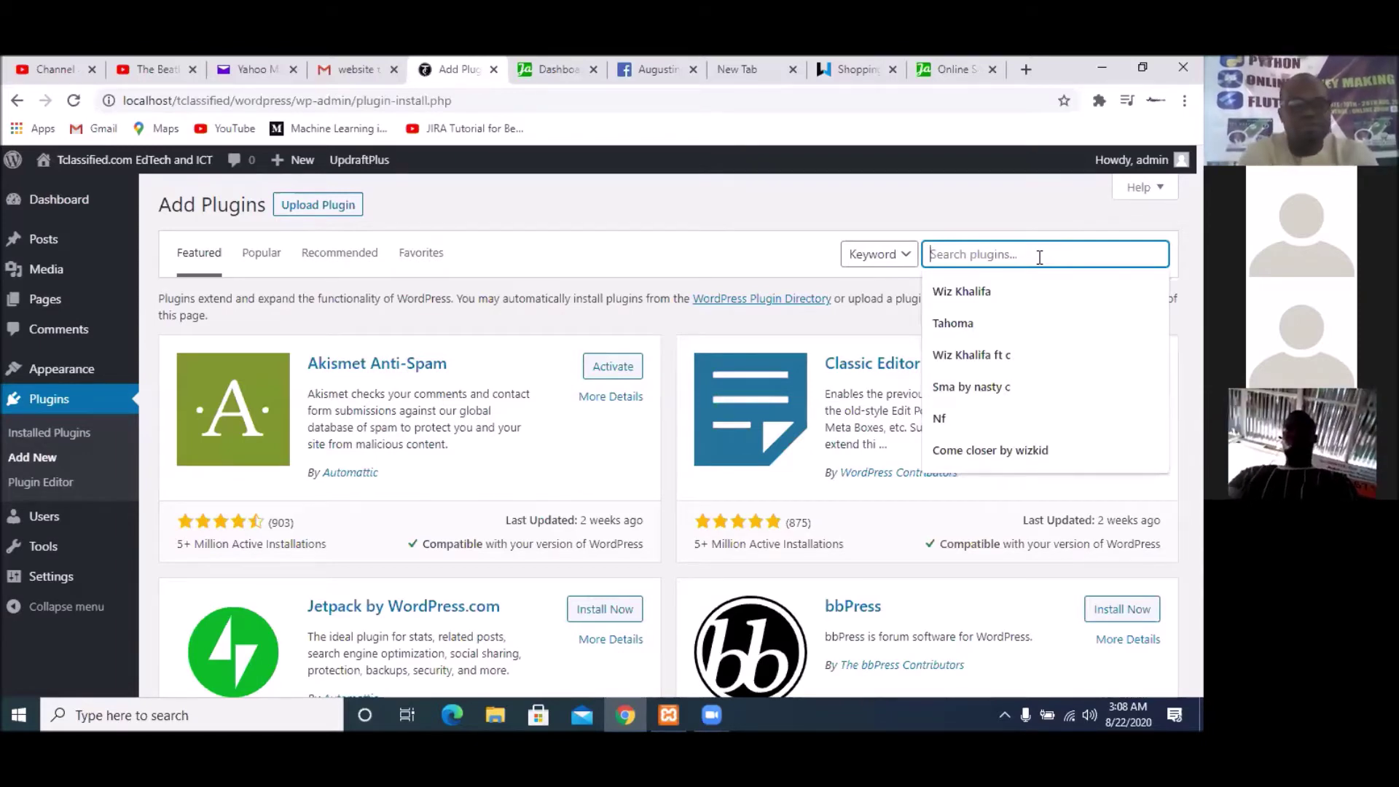
text(Galler)
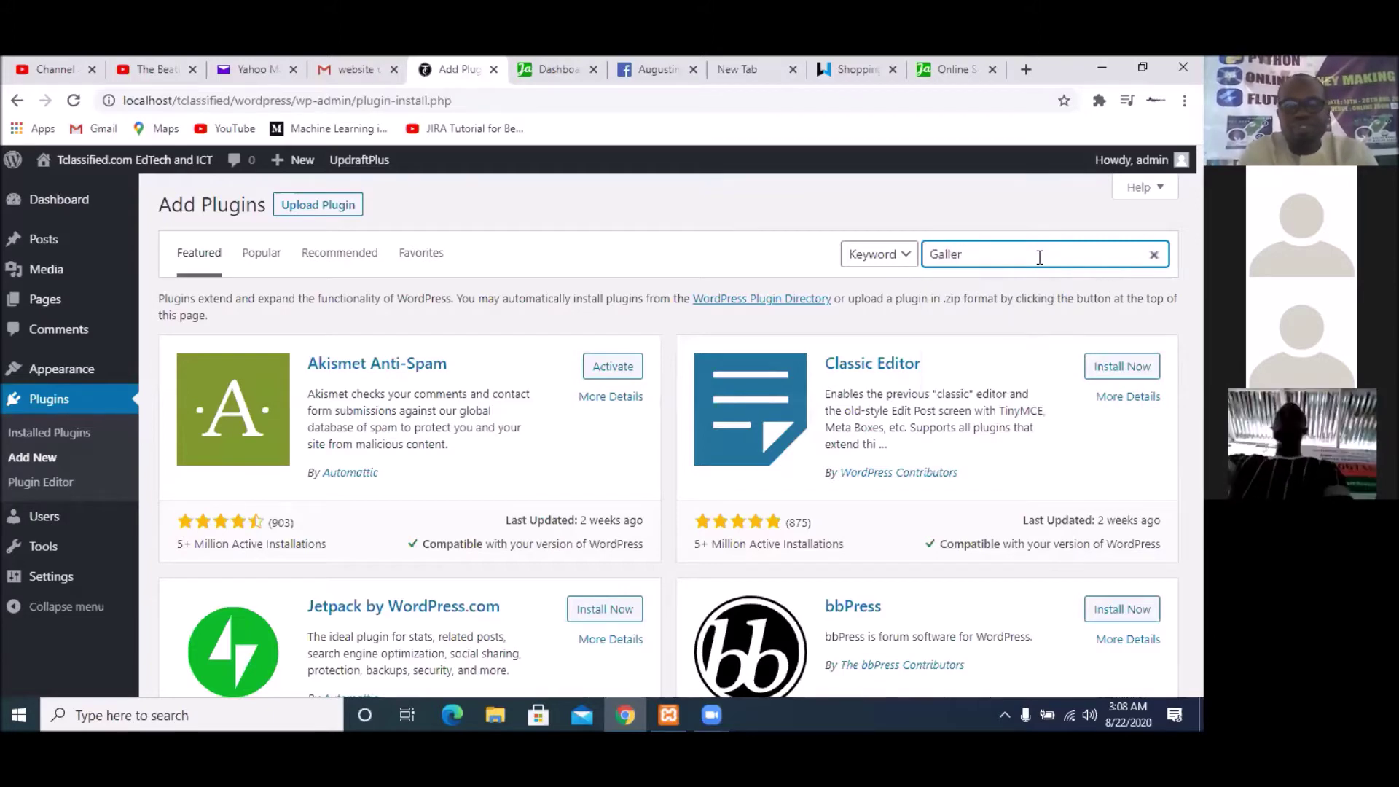
key(BackSpace)
key(BackSpace)
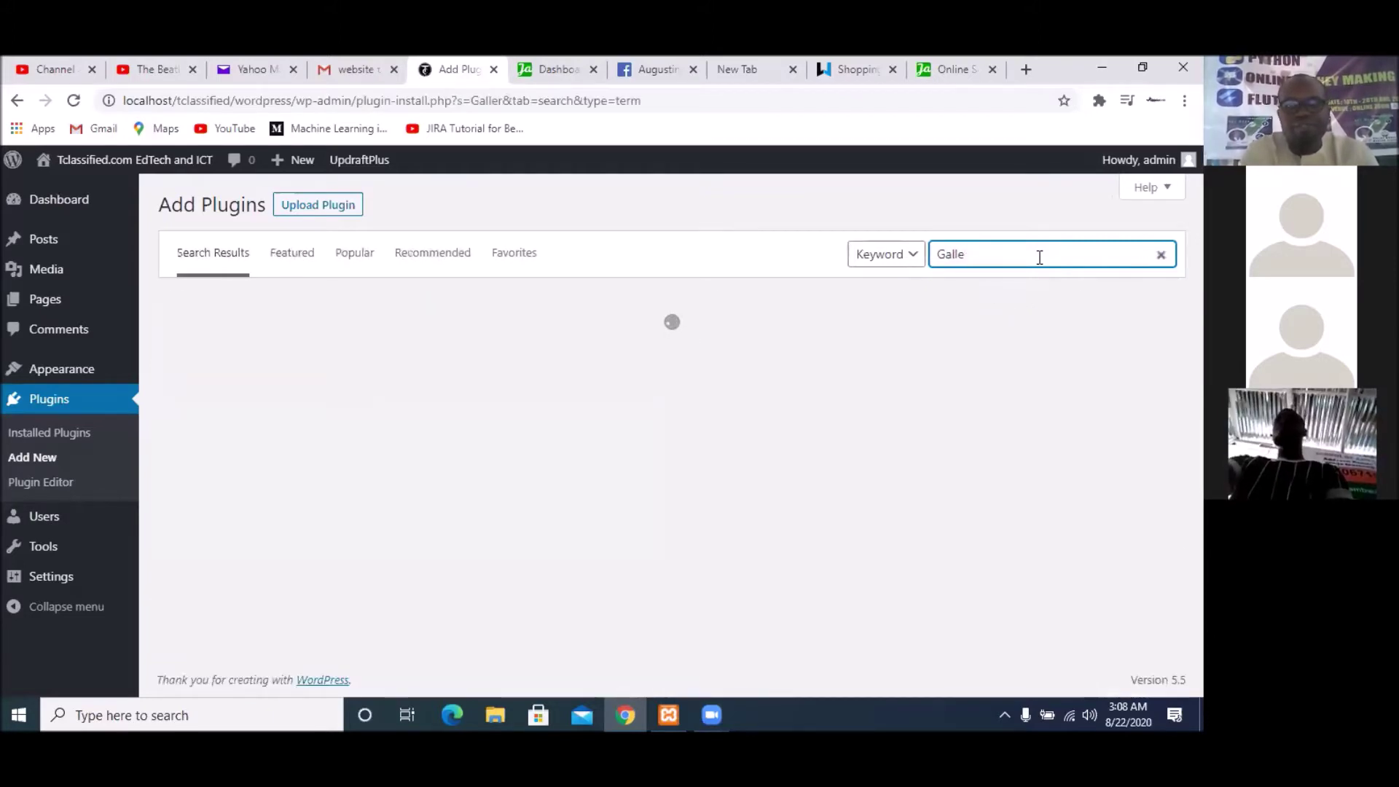
key(BackSpace)
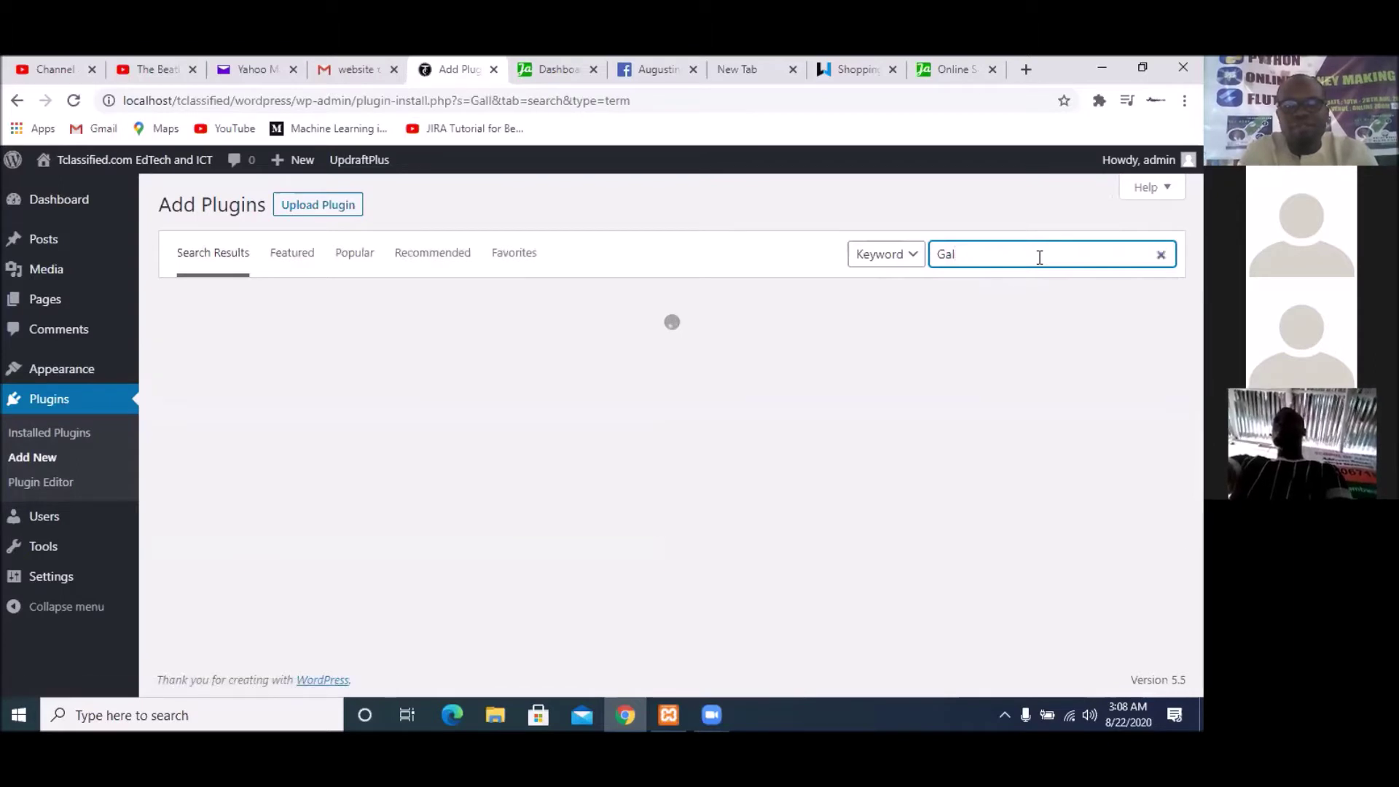
text(lary)
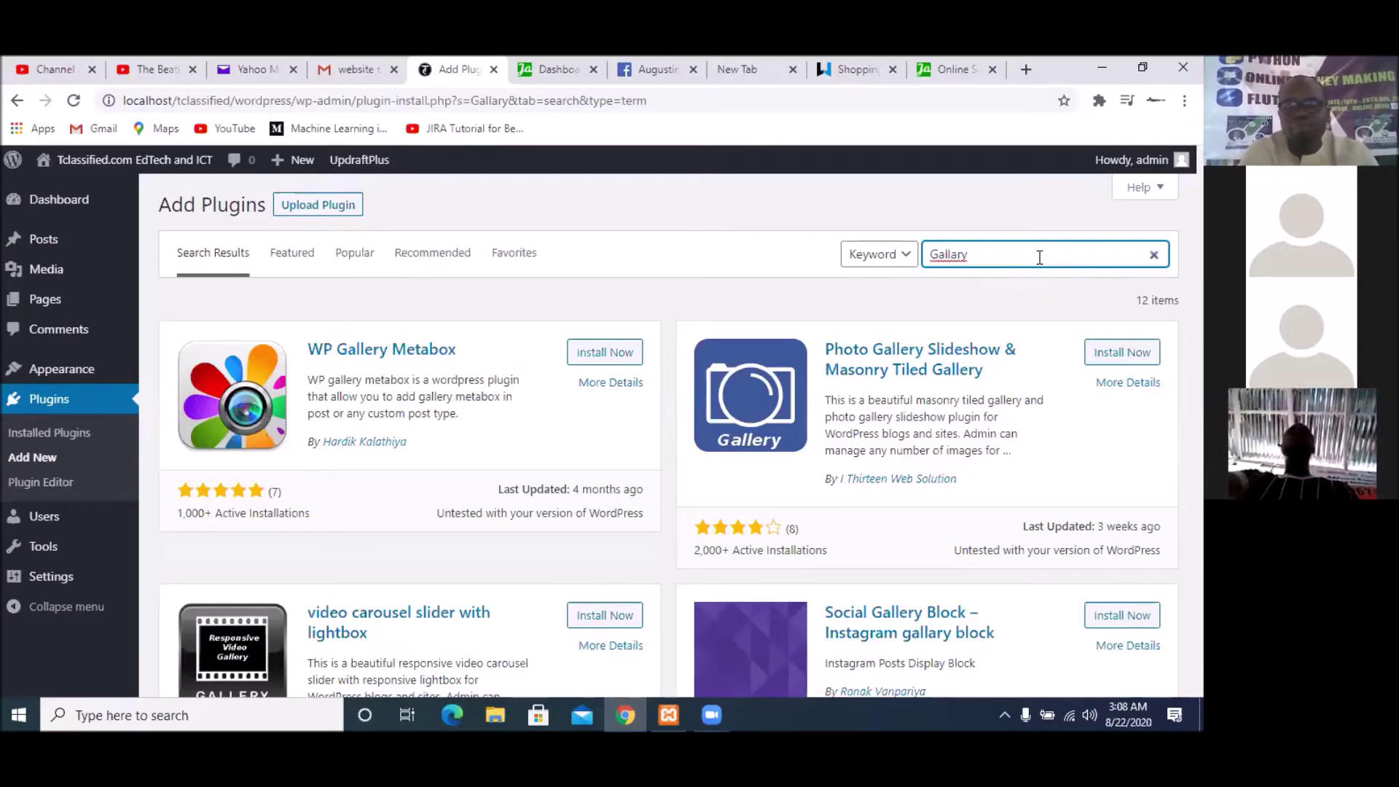
key(BackSpace)
text(e)
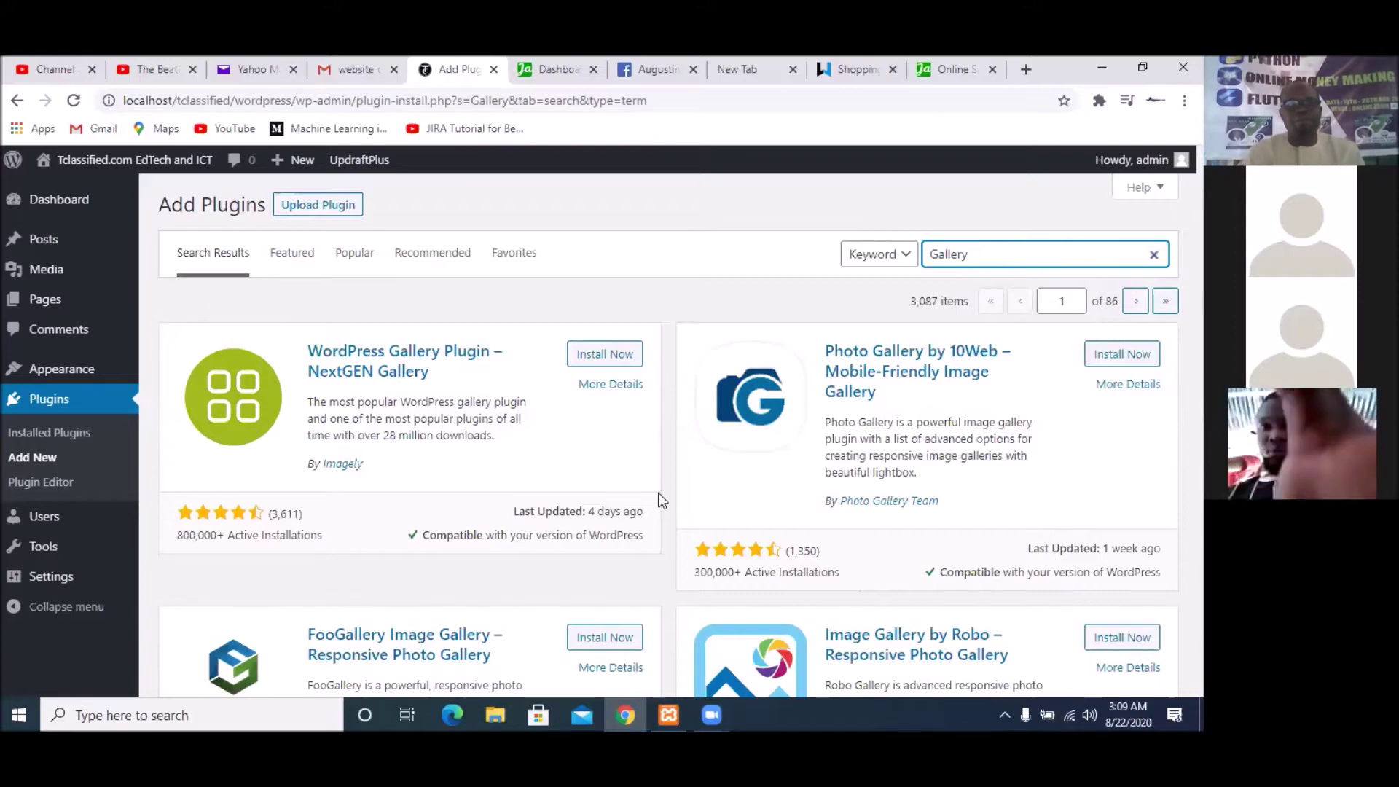
Install and activate the WordPress Gallery Plugin – NextGEN Gallery from the search results
scroll(661, 500, down, 4)
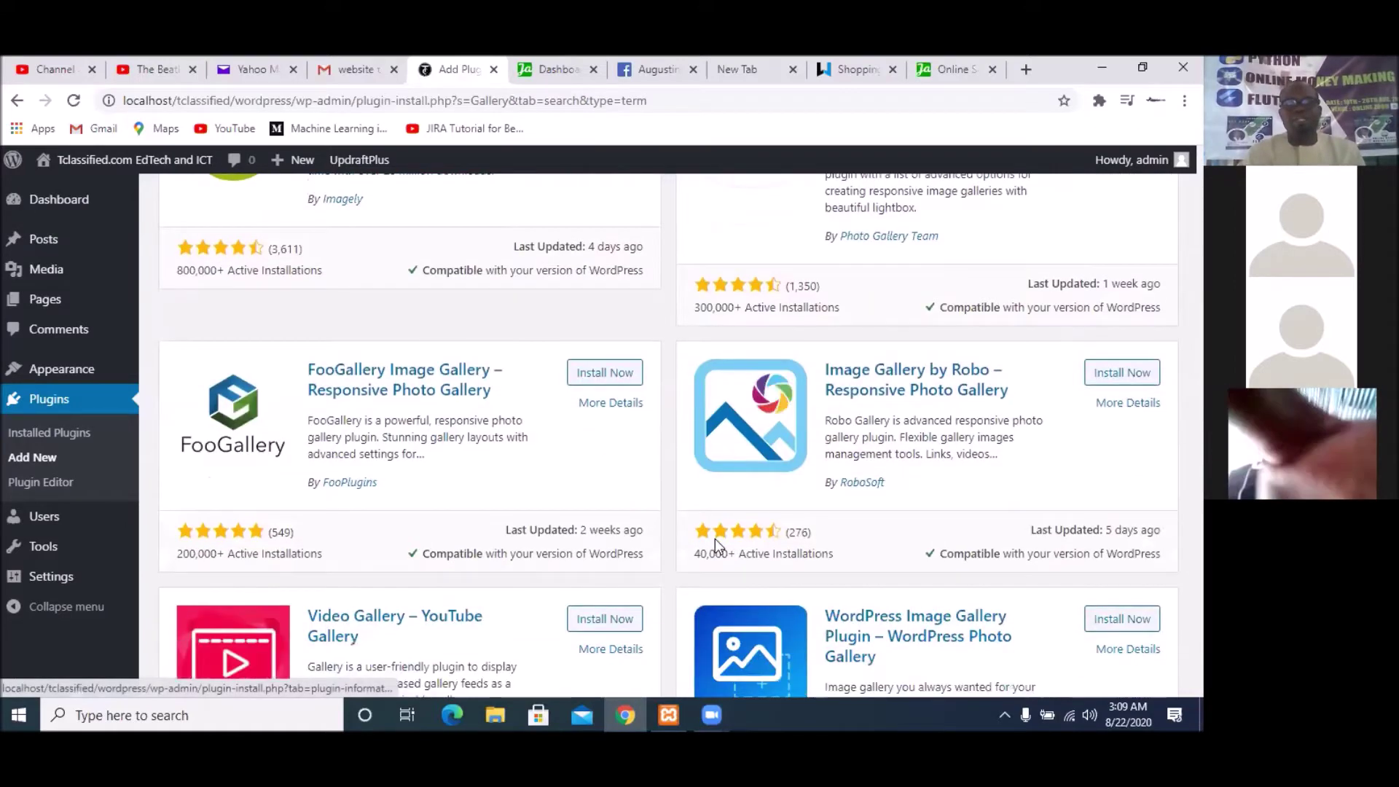
scroll(715, 539, up, 2)
scroll(715, 539, up, 2)
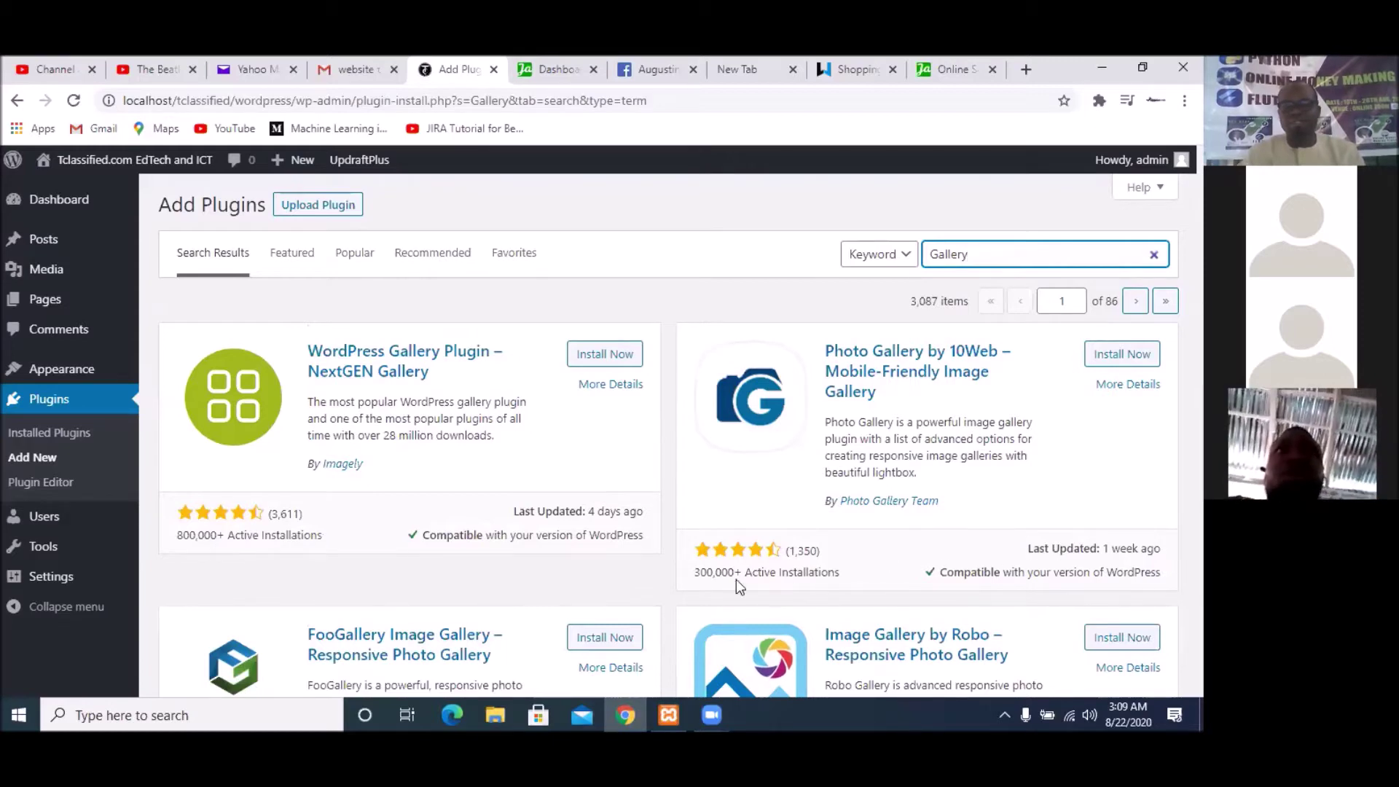
scroll(843, 571, down, 2)
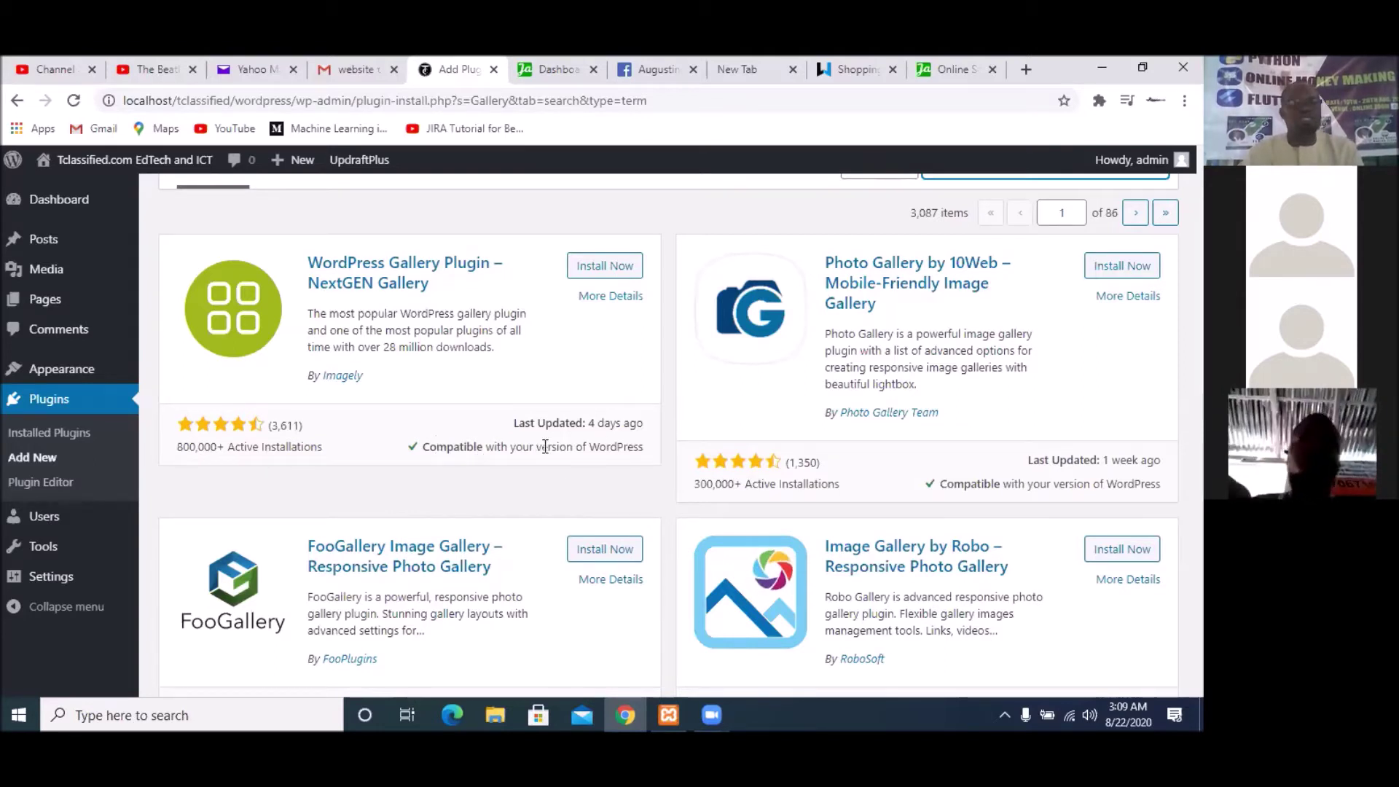
click(618, 274)
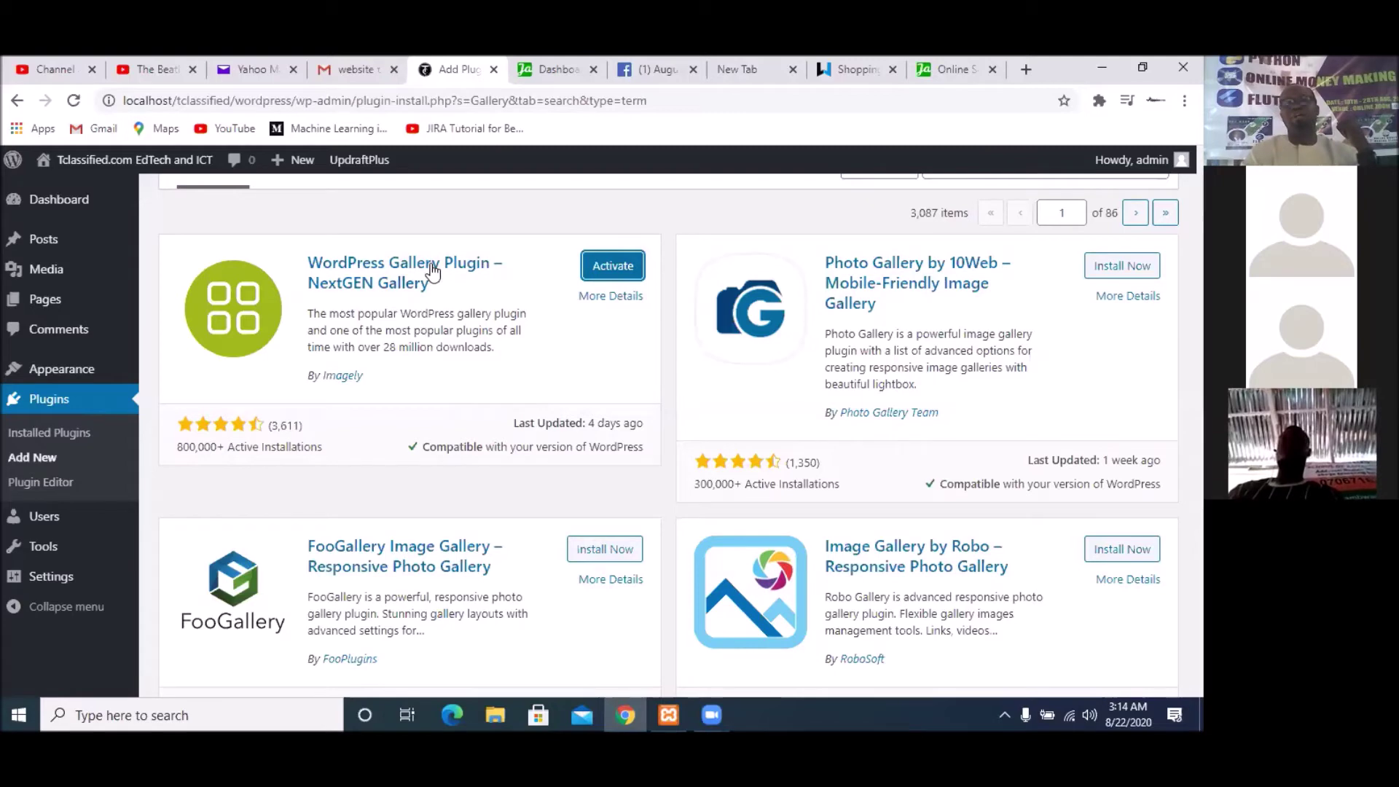
click(618, 271)
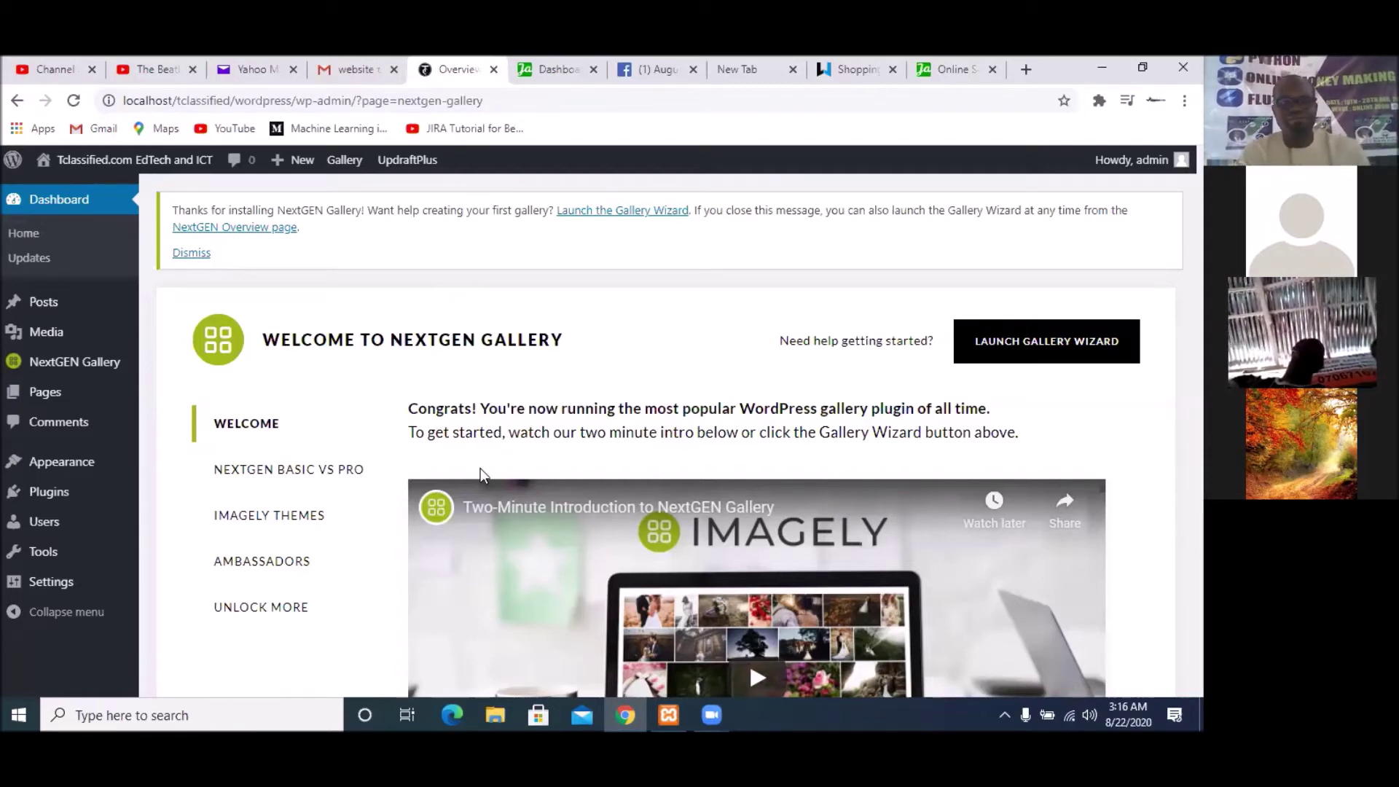
Launch the NextGEN Gallery wizard from its welcome page and follow it to the list of WordPress pages
scroll(517, 459, down, 2)
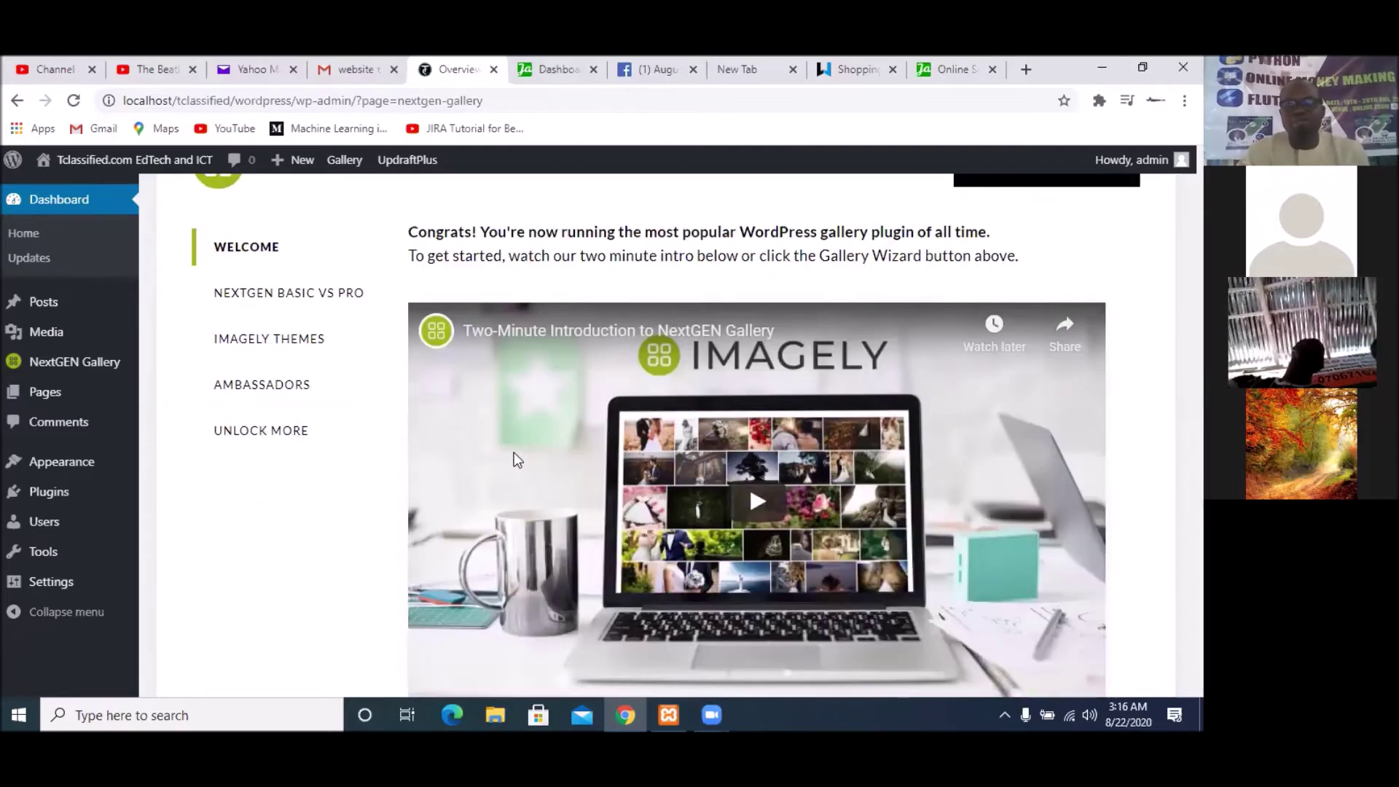
scroll(514, 458, up, 2)
scroll(514, 457, down, 1)
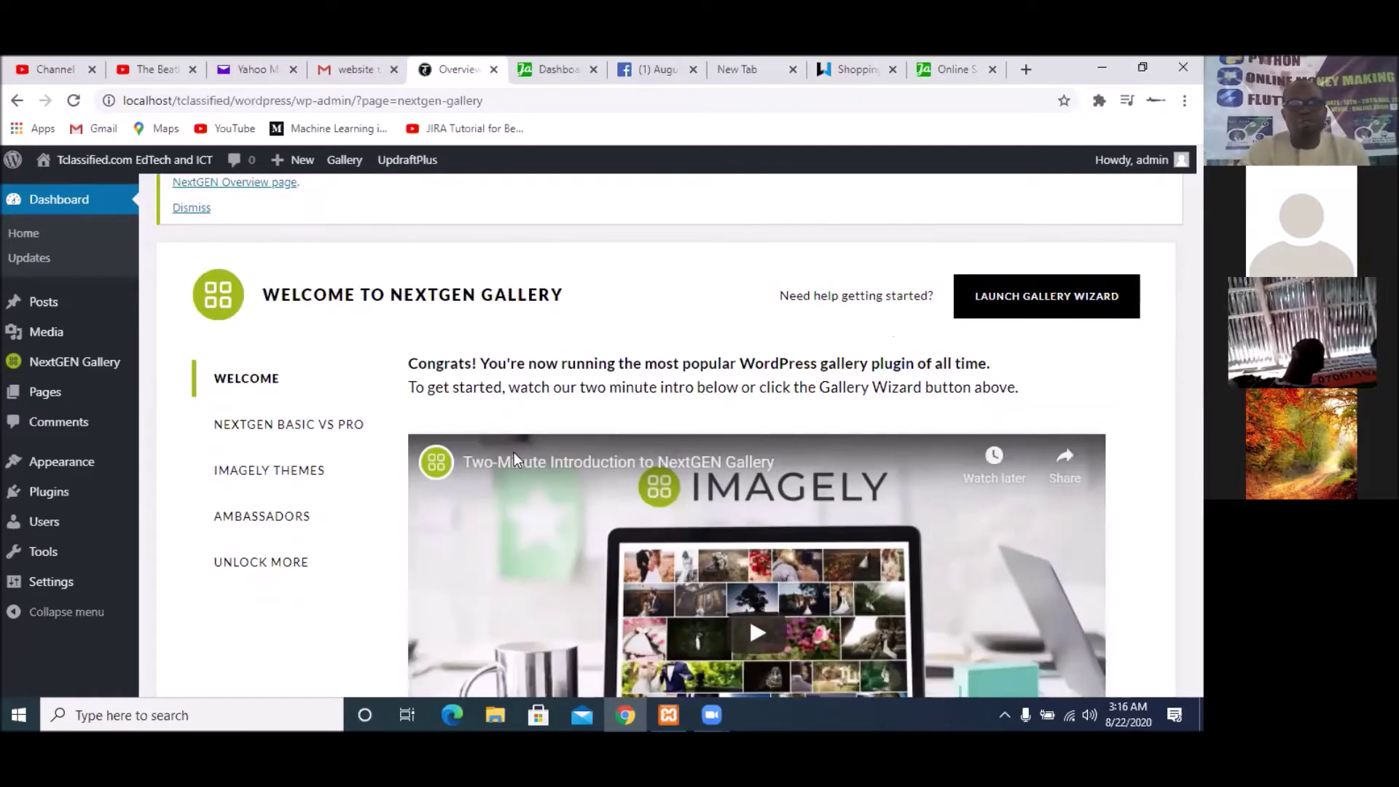
scroll(514, 458, down, 3)
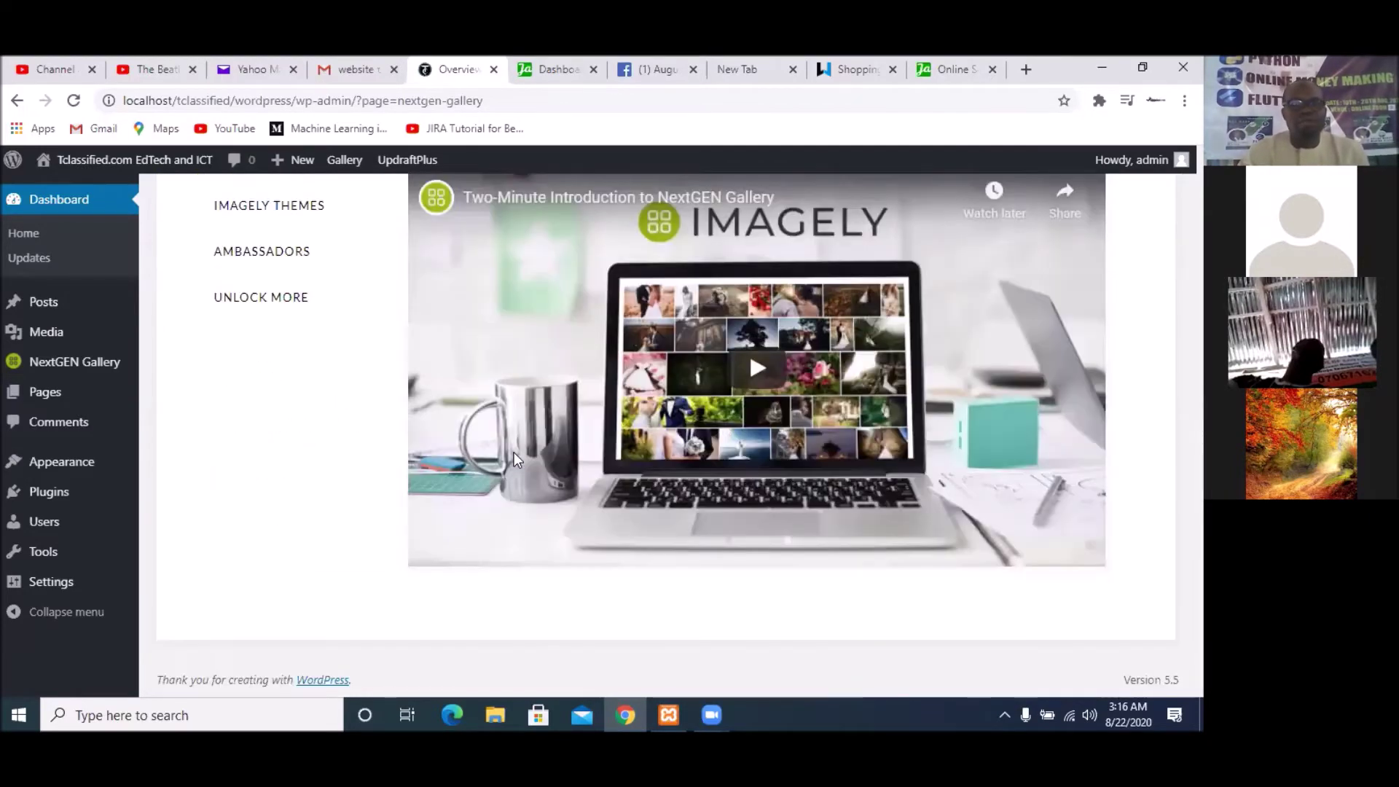
scroll(514, 457, up, 3)
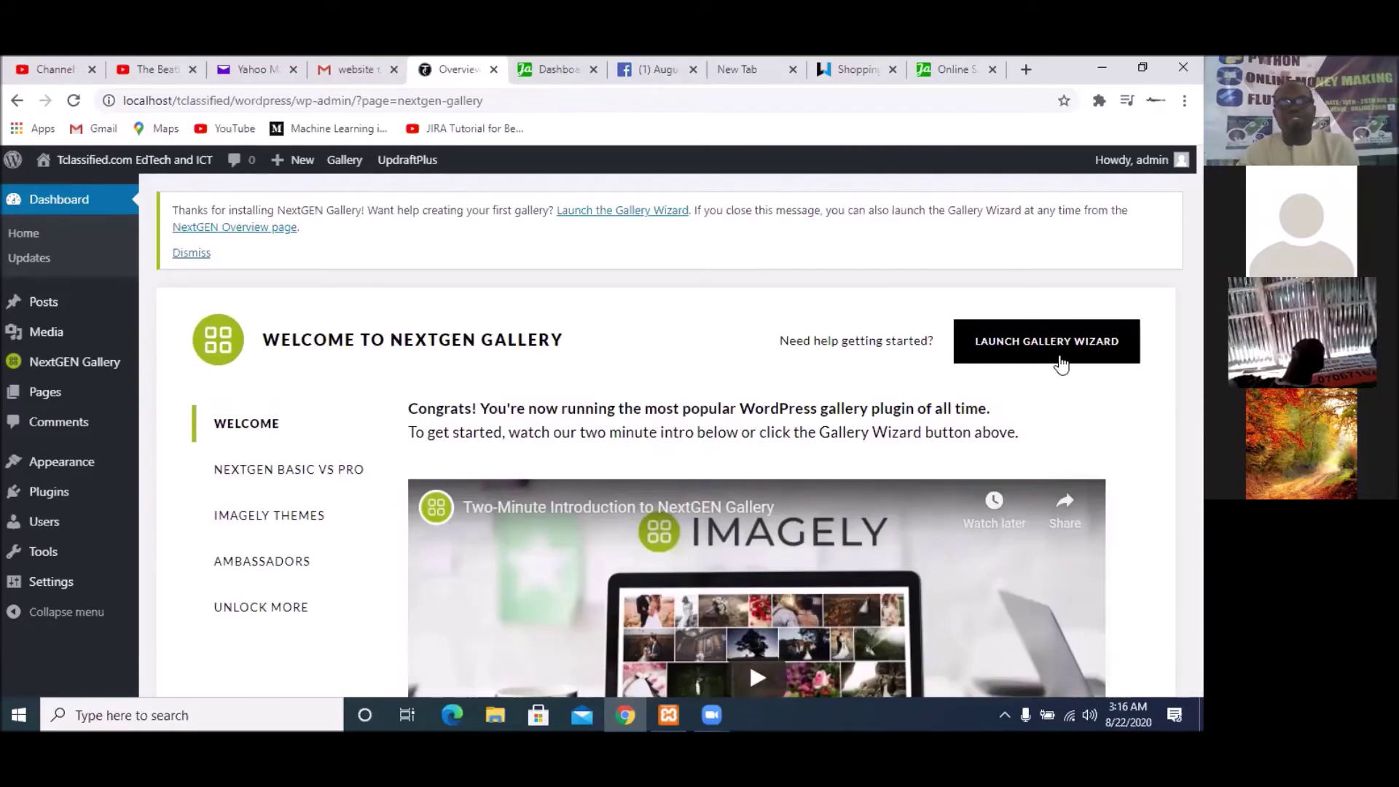
click(1061, 360)
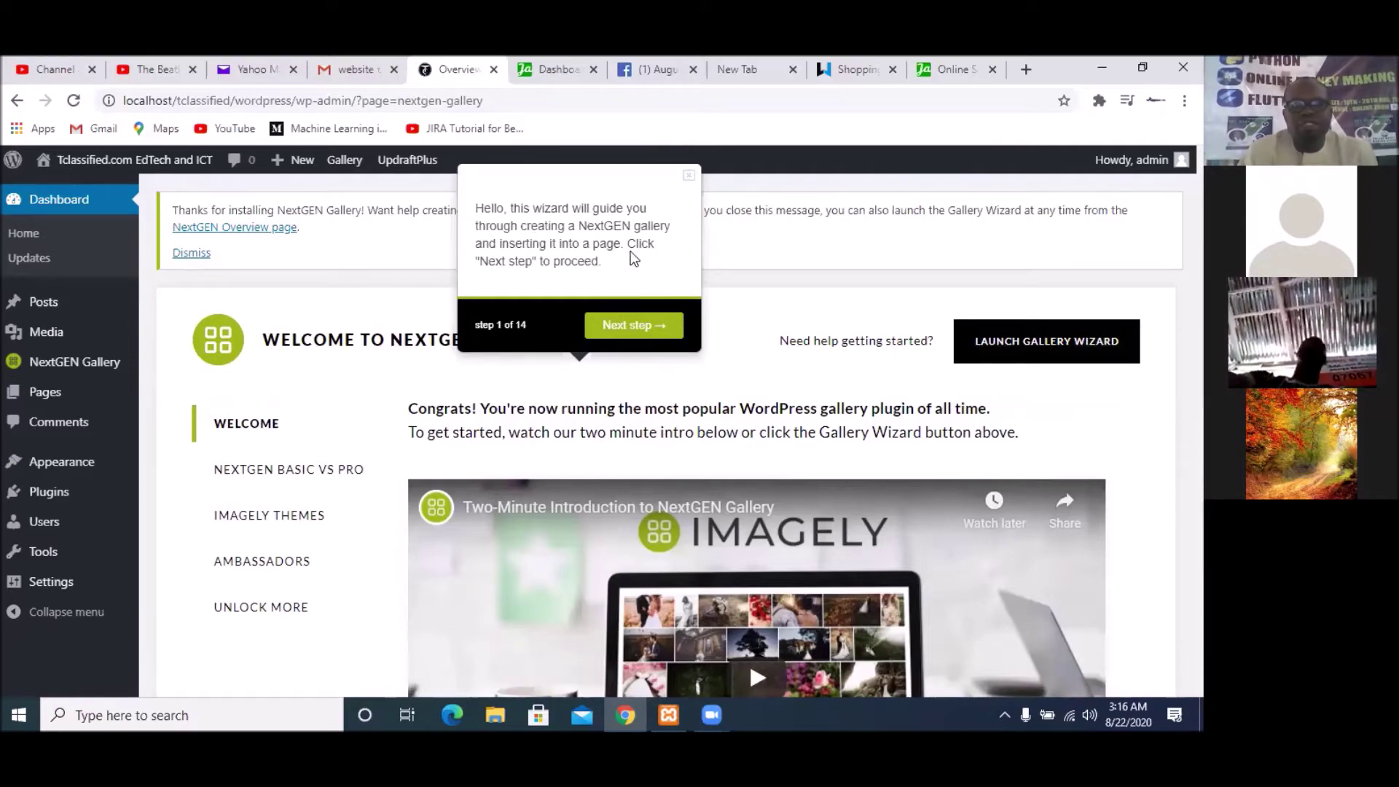
click(632, 327)
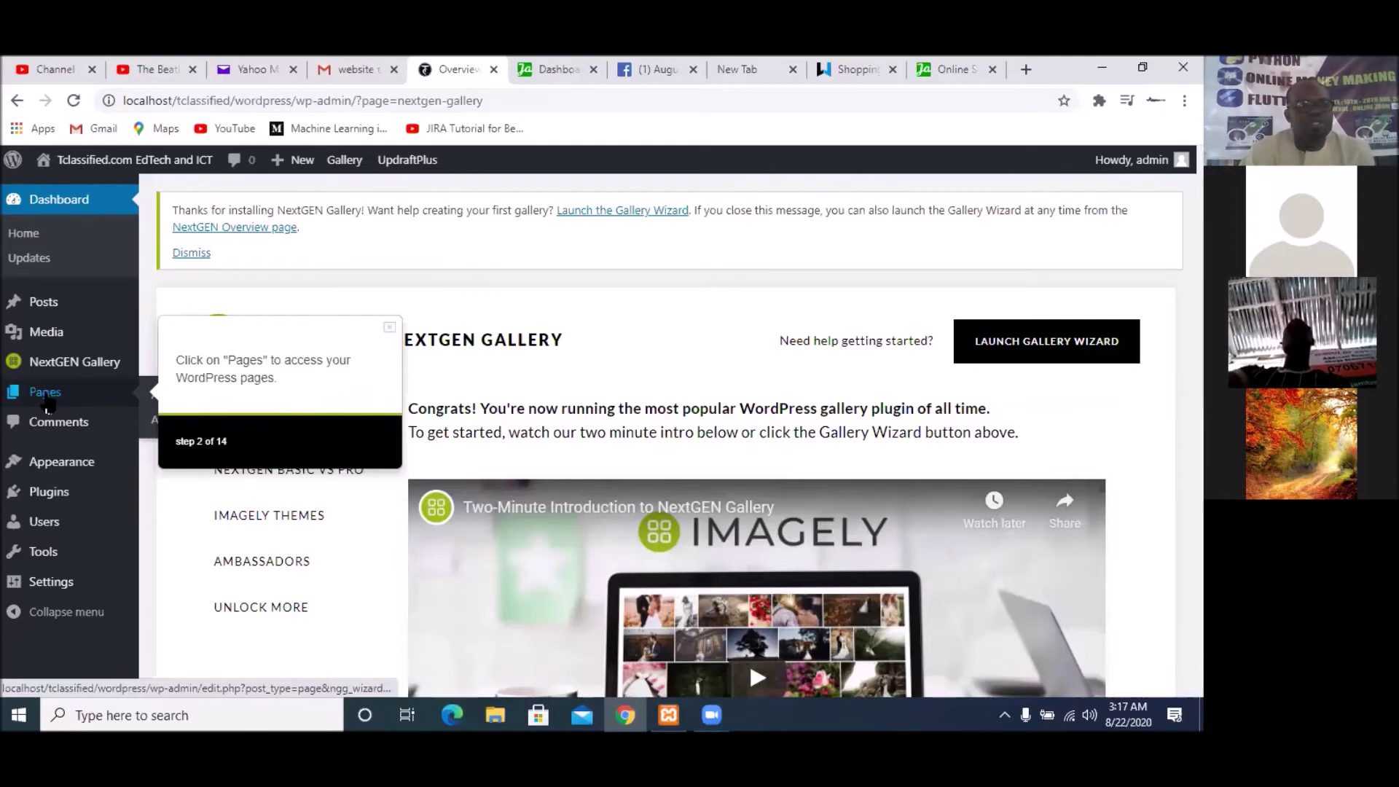
click(93, 400)
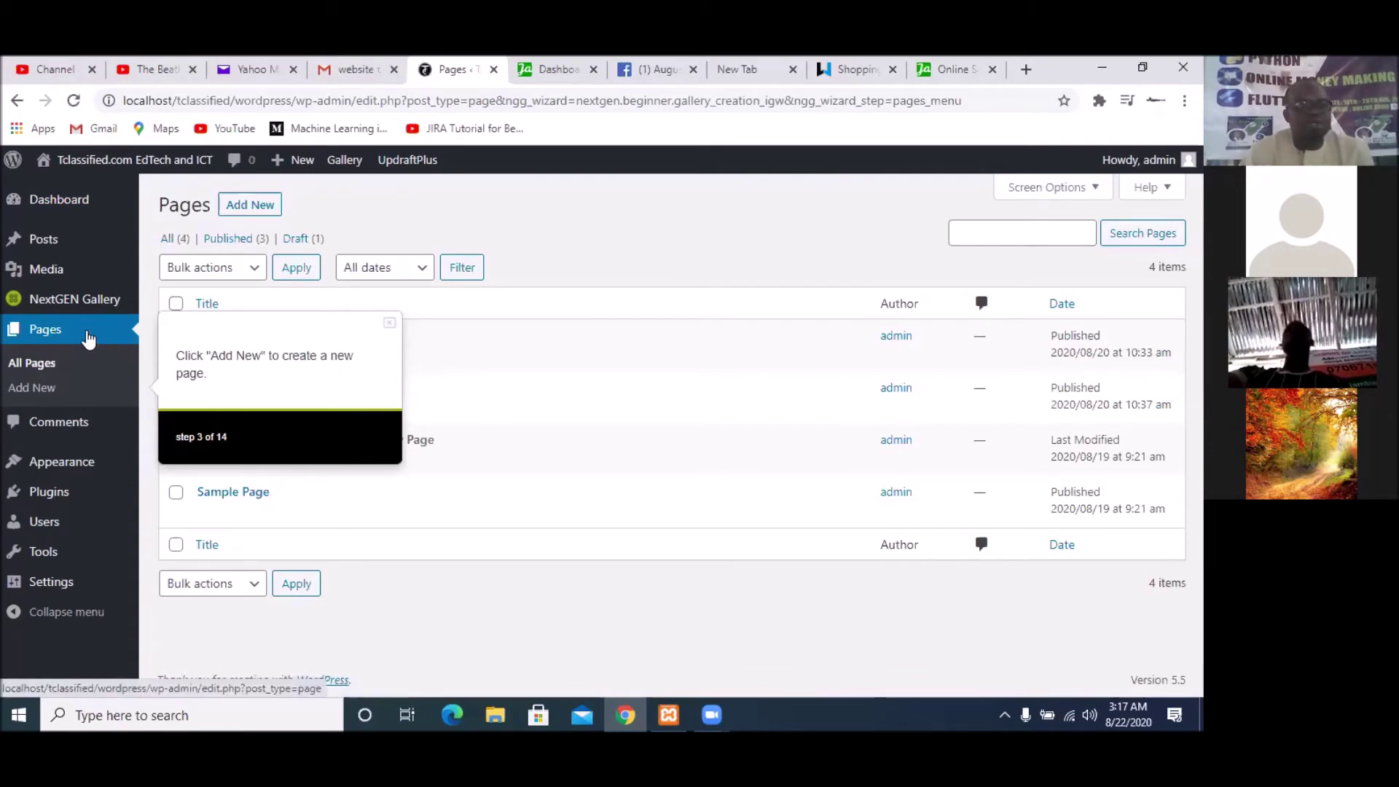
Create a new page titled "Past Jobs" and open the block inserter for its content
click(34, 390)
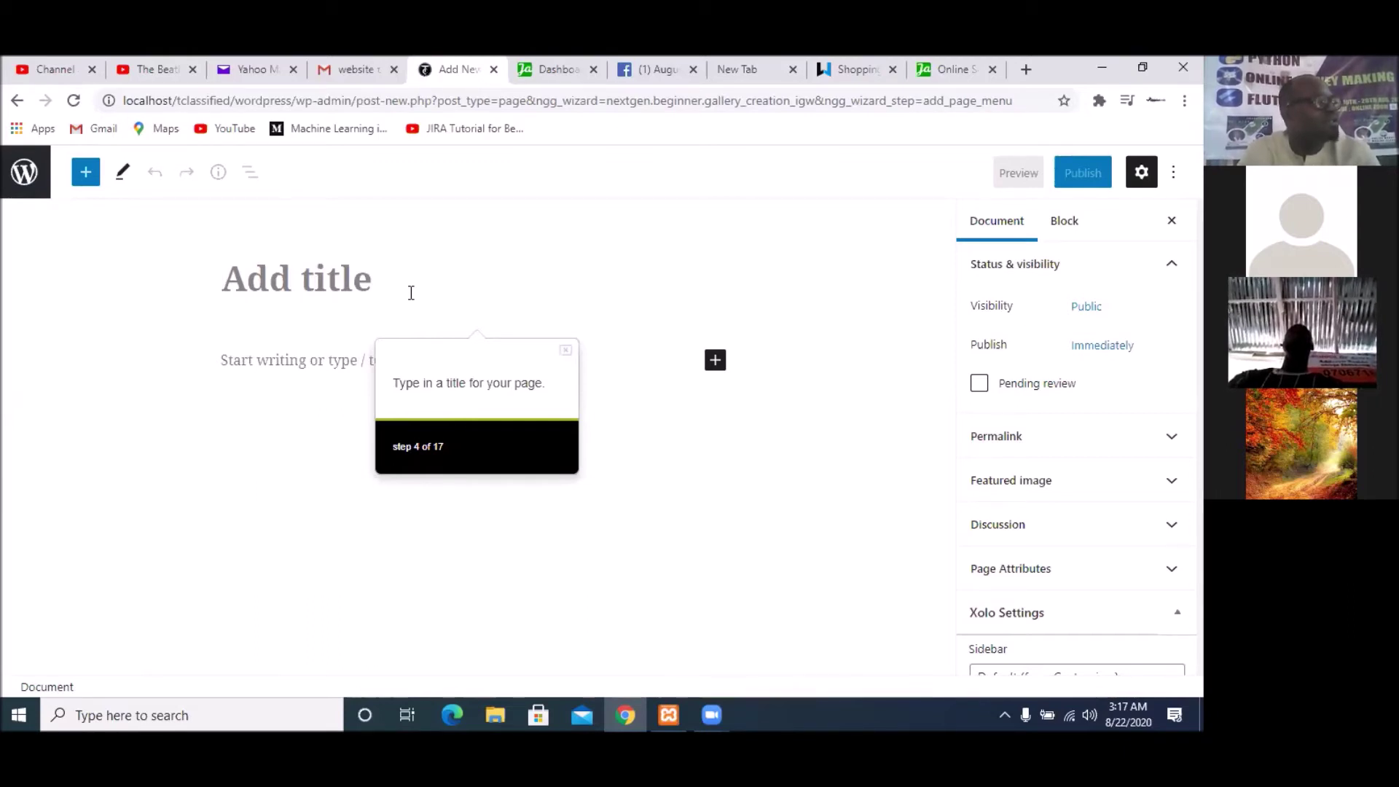
text(Pa)
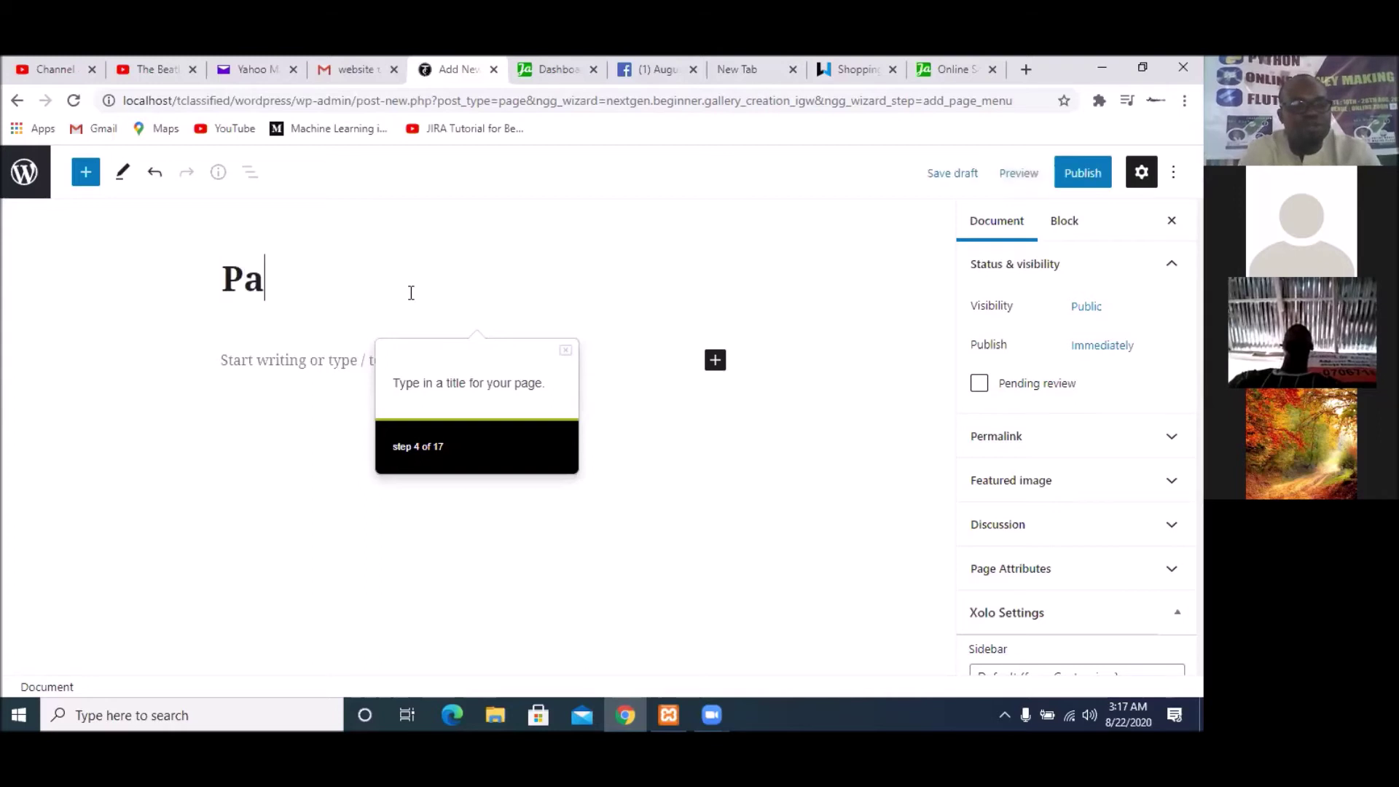
text(st Jobs)
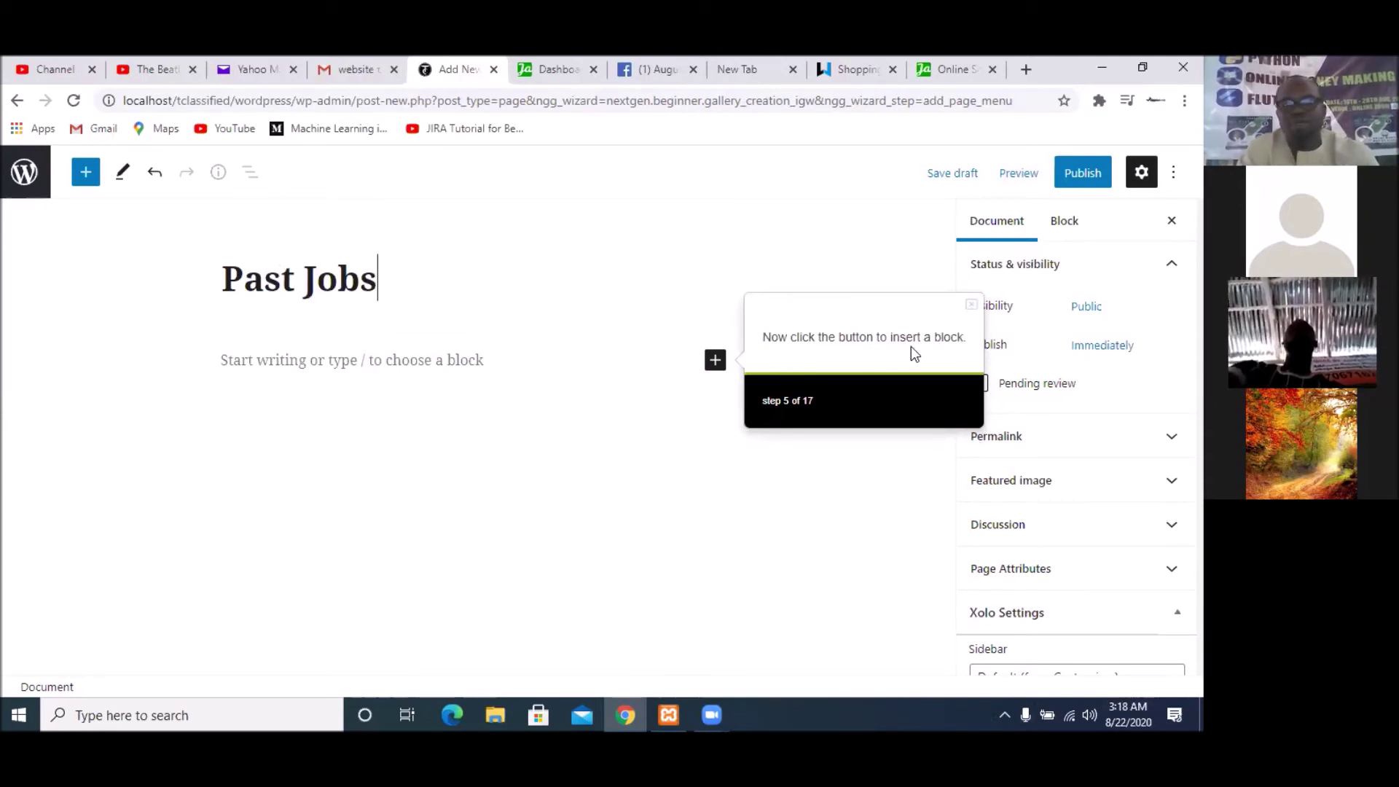
click(714, 361)
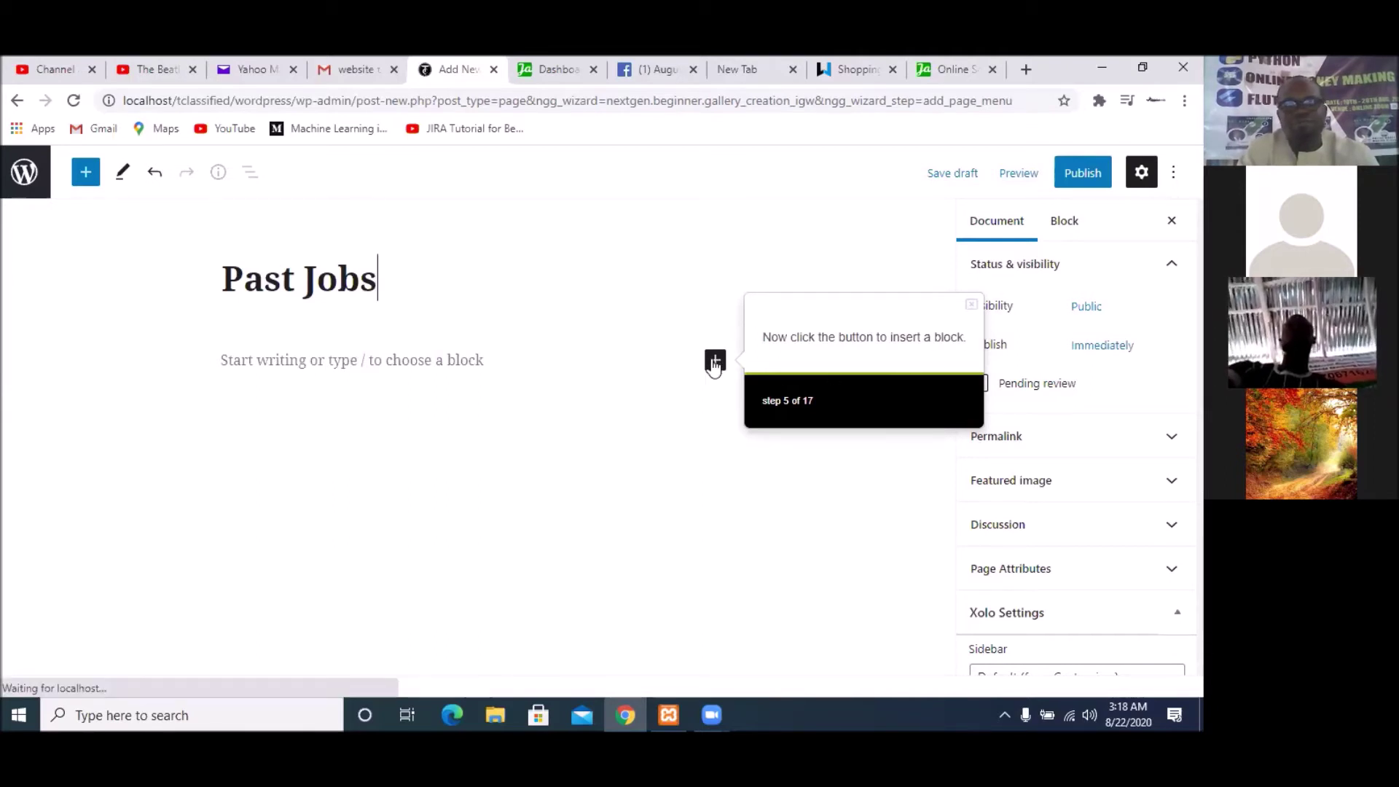
click(715, 362)
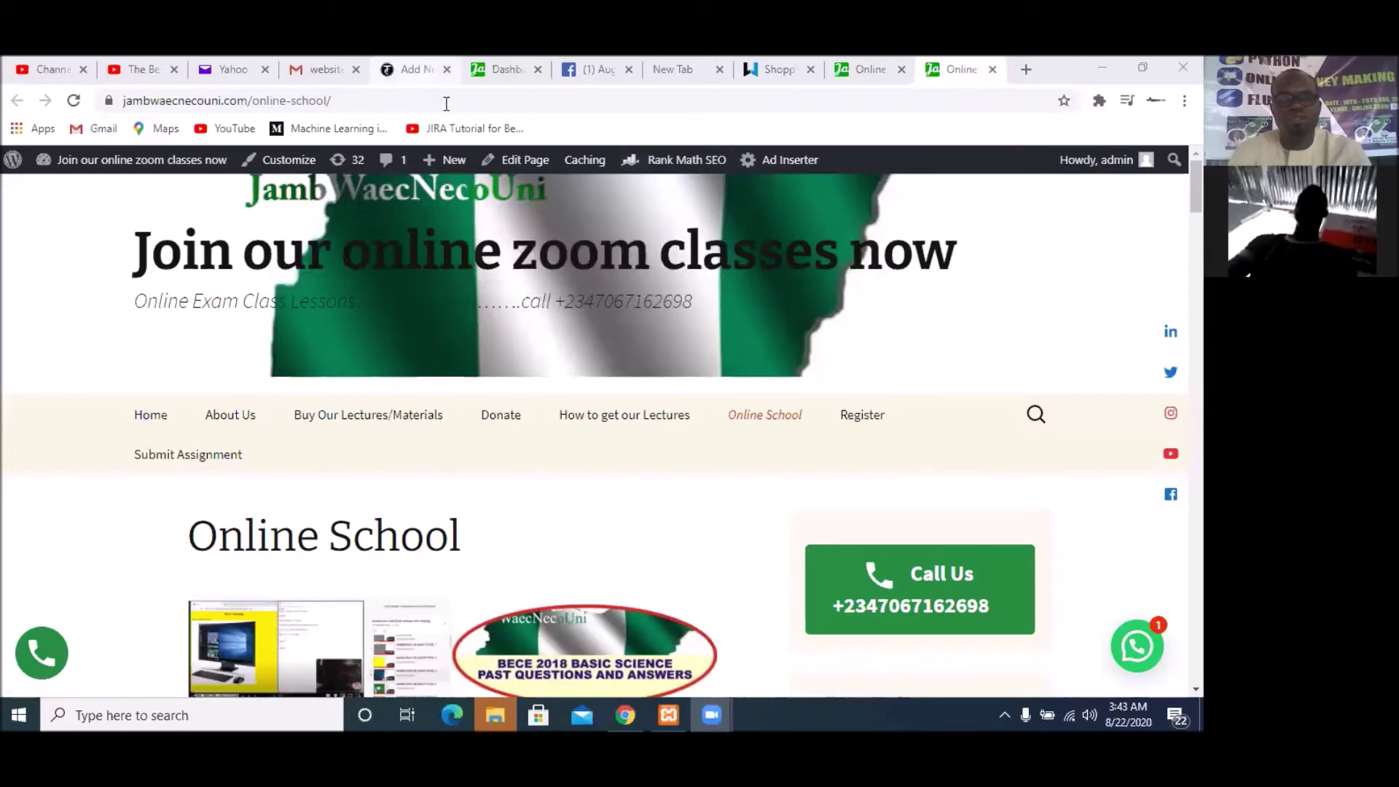
Return to the Past Jobs page editor and examine the display types offered for the NextGEN gallery
click(412, 70)
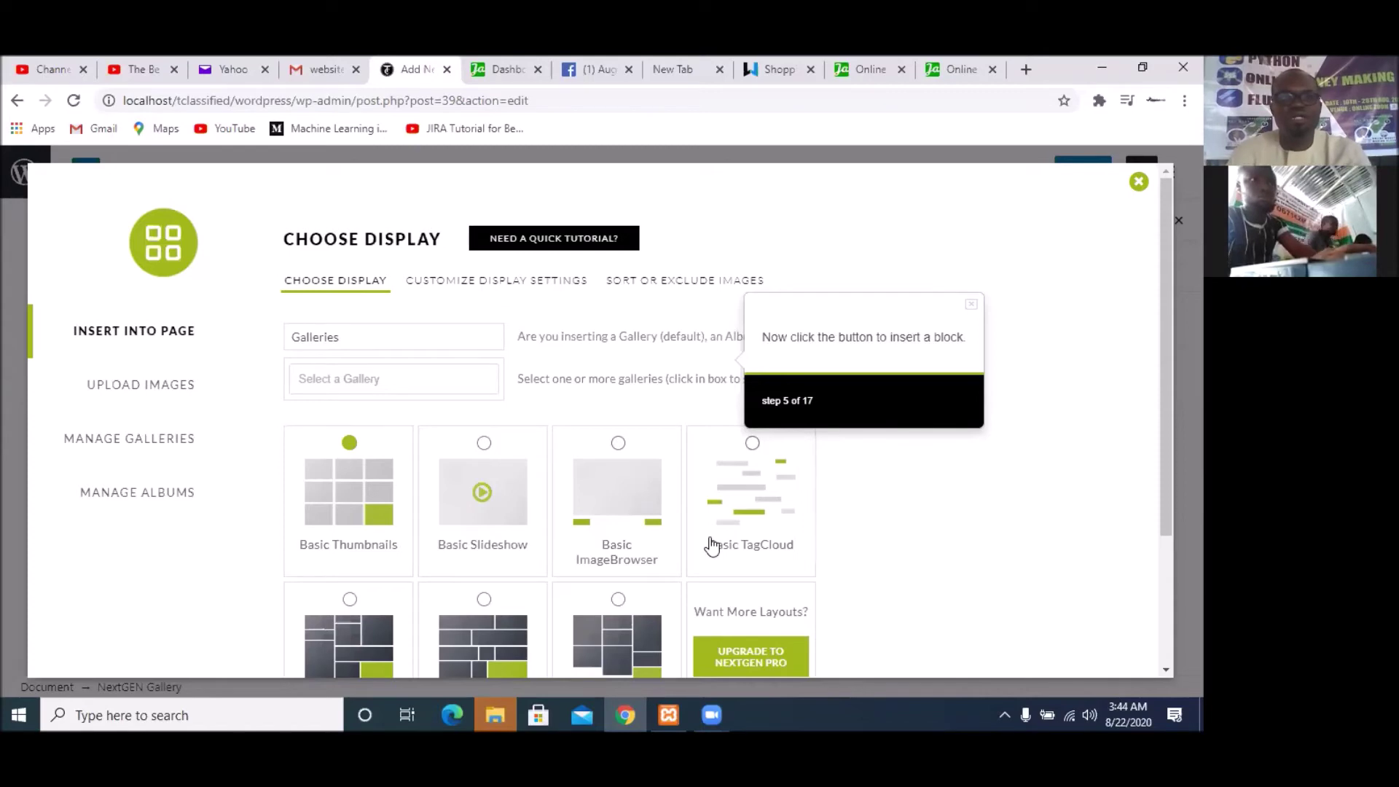
scroll(706, 525, down, 3)
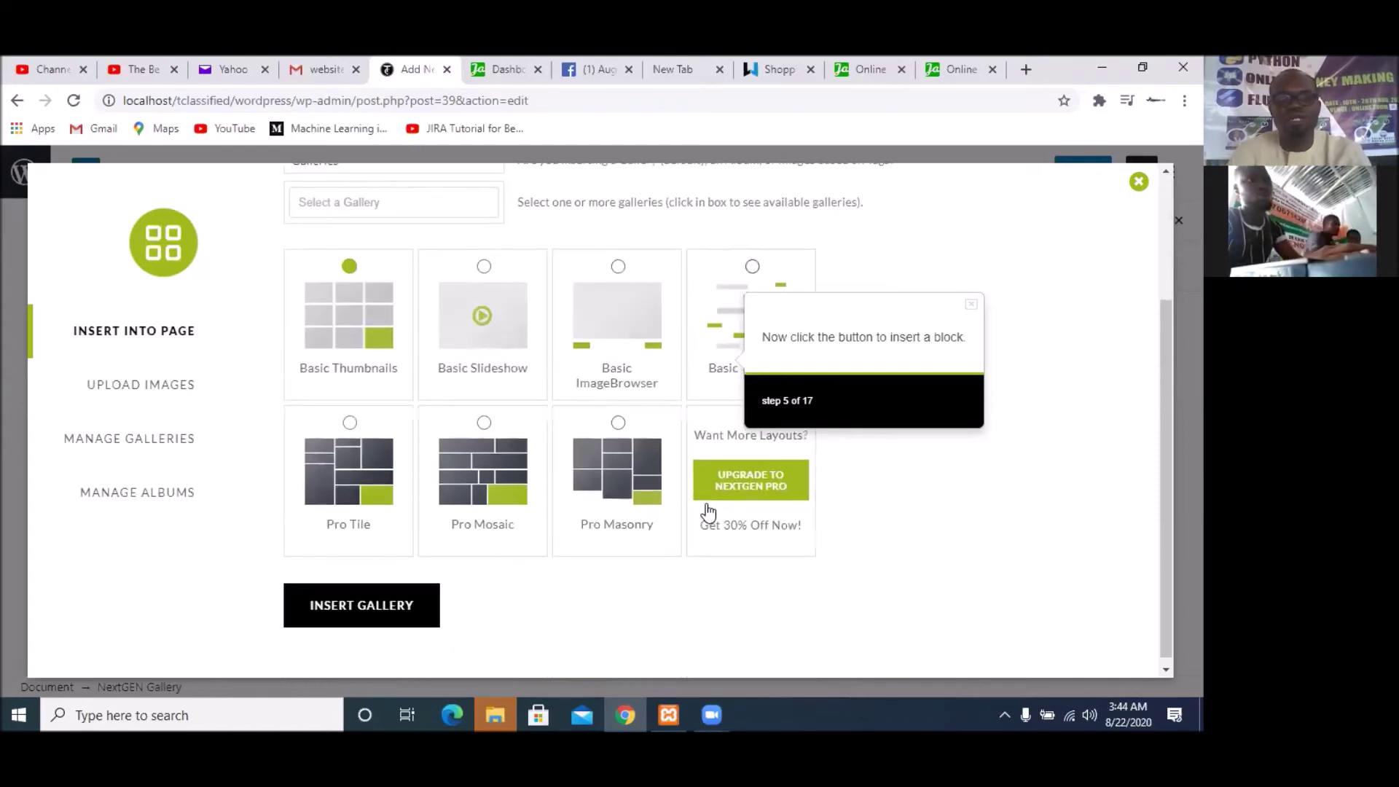
scroll(695, 523, up, 3)
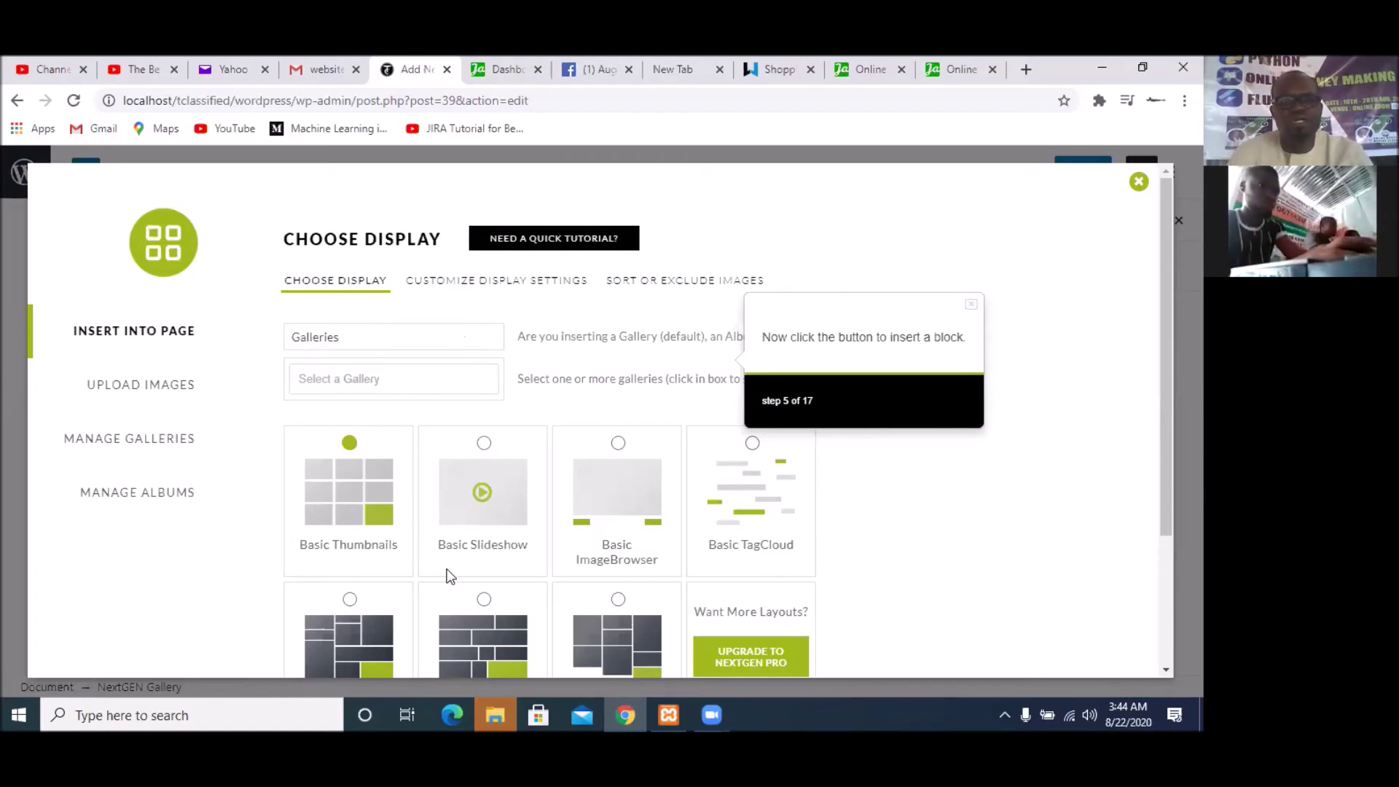
scroll(447, 572, down, 1)
scroll(447, 571, down, 1)
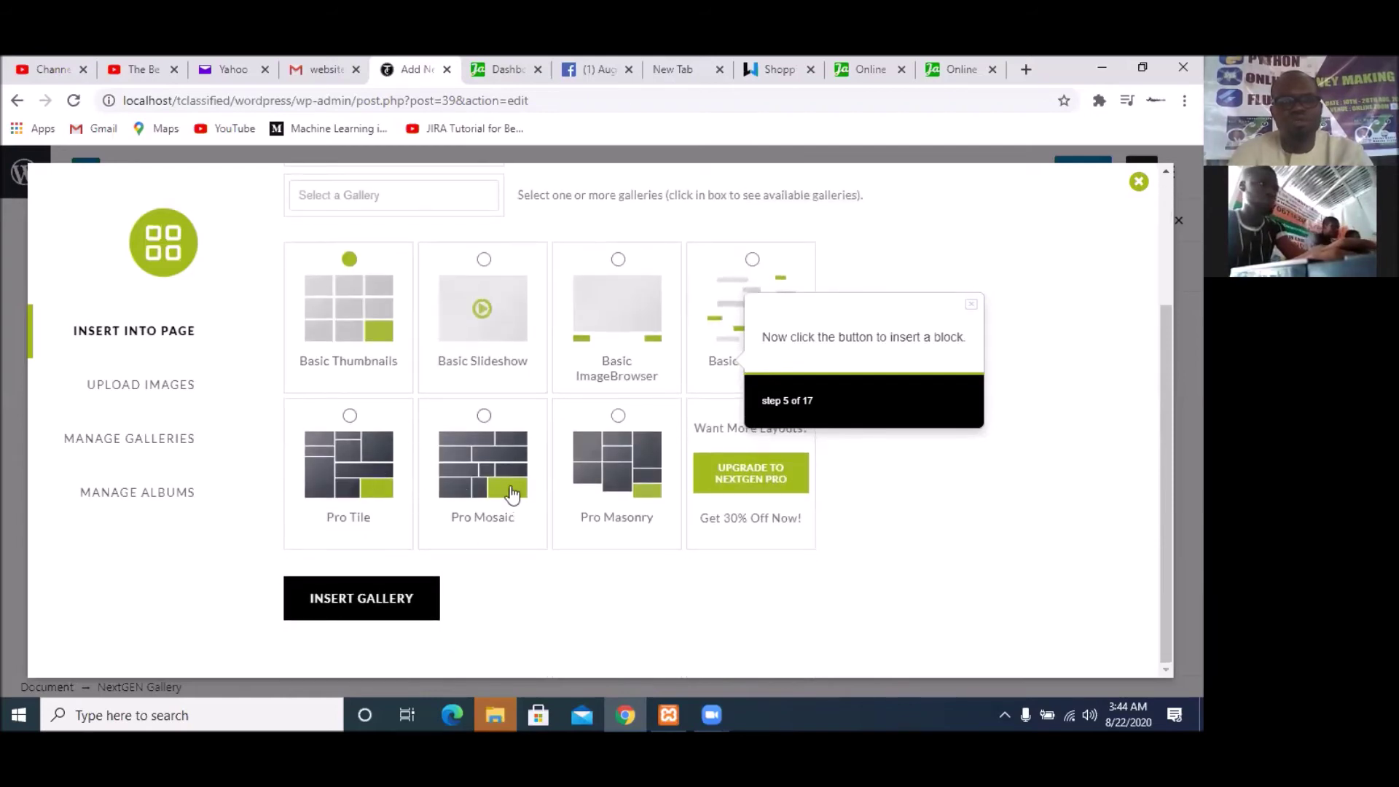
scroll(513, 495, up, 1)
scroll(513, 495, up, 1)
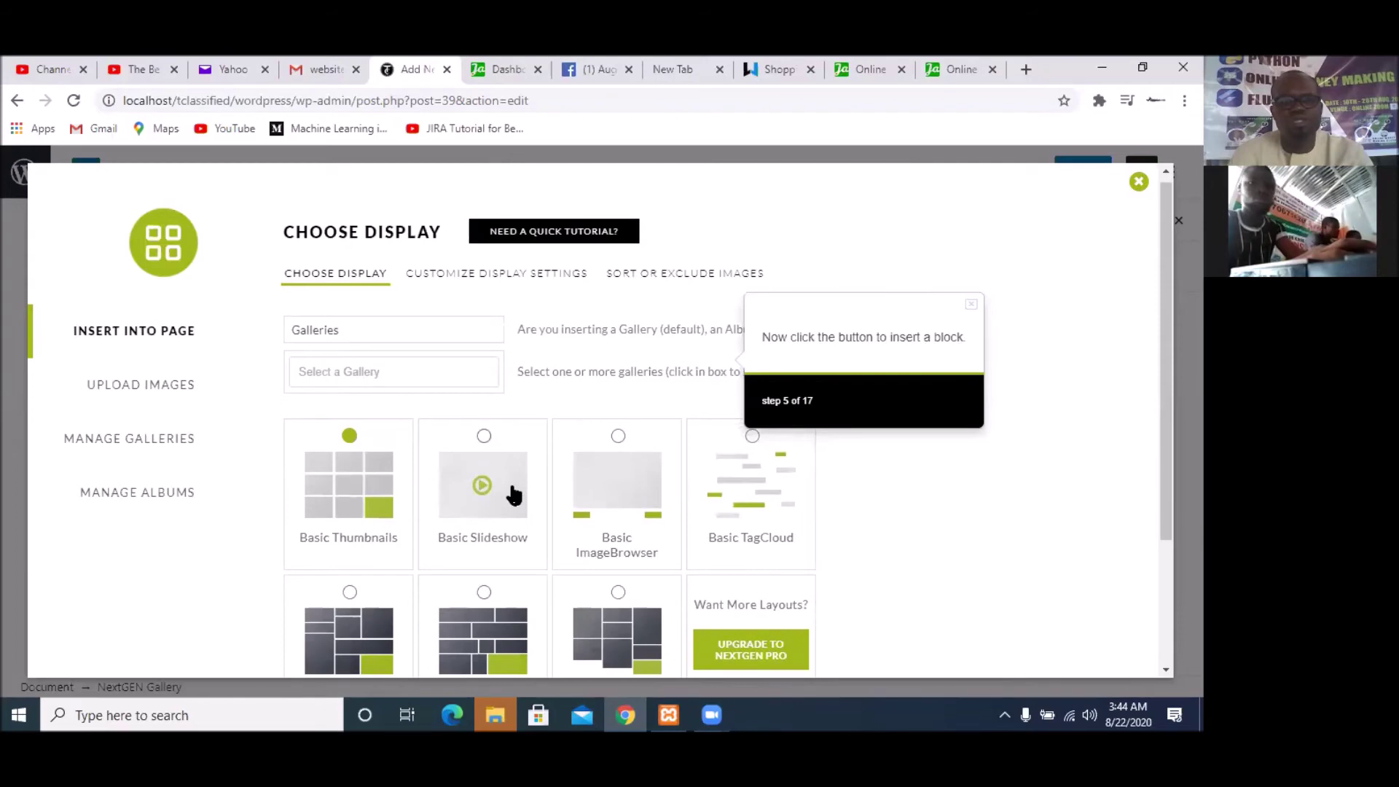
scroll(514, 496, down, 2)
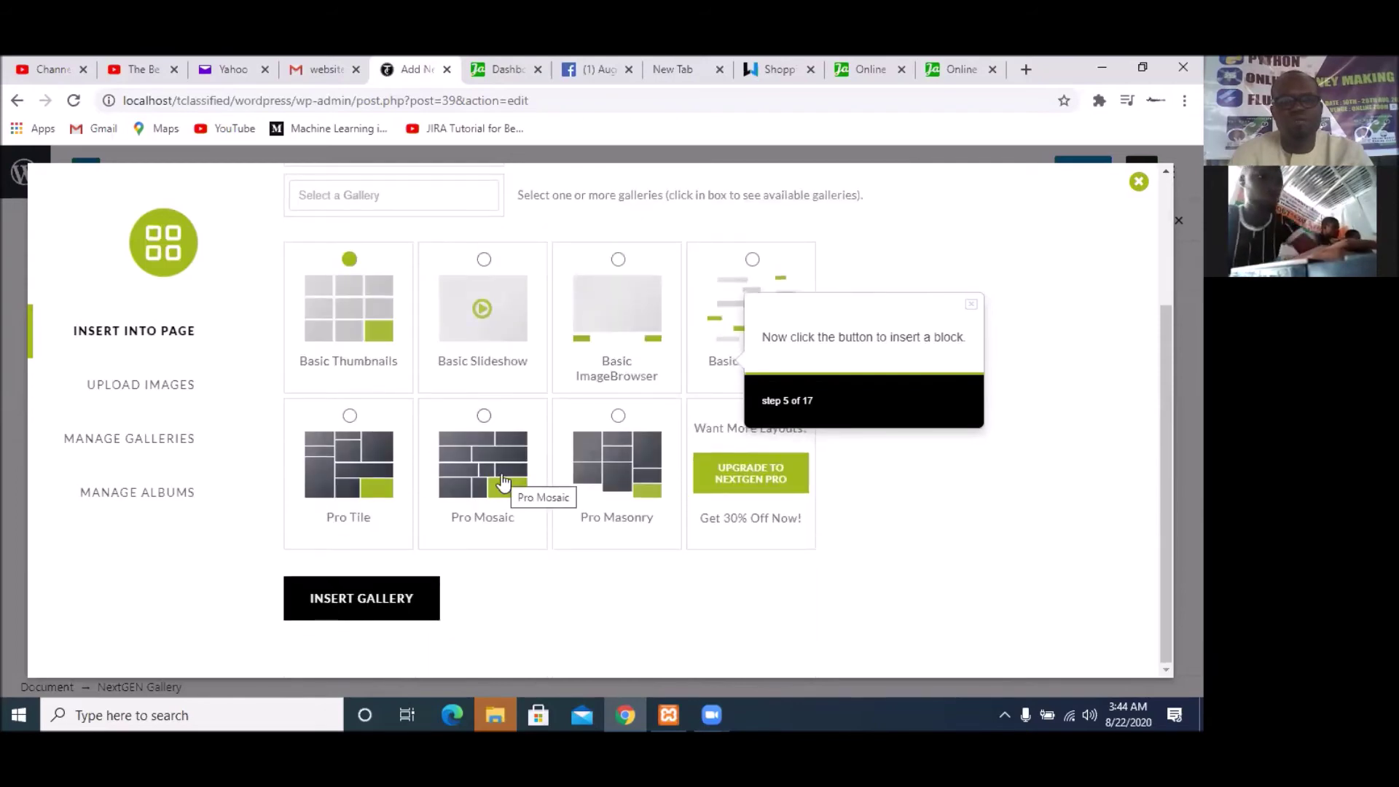
scroll(502, 482, up, 1)
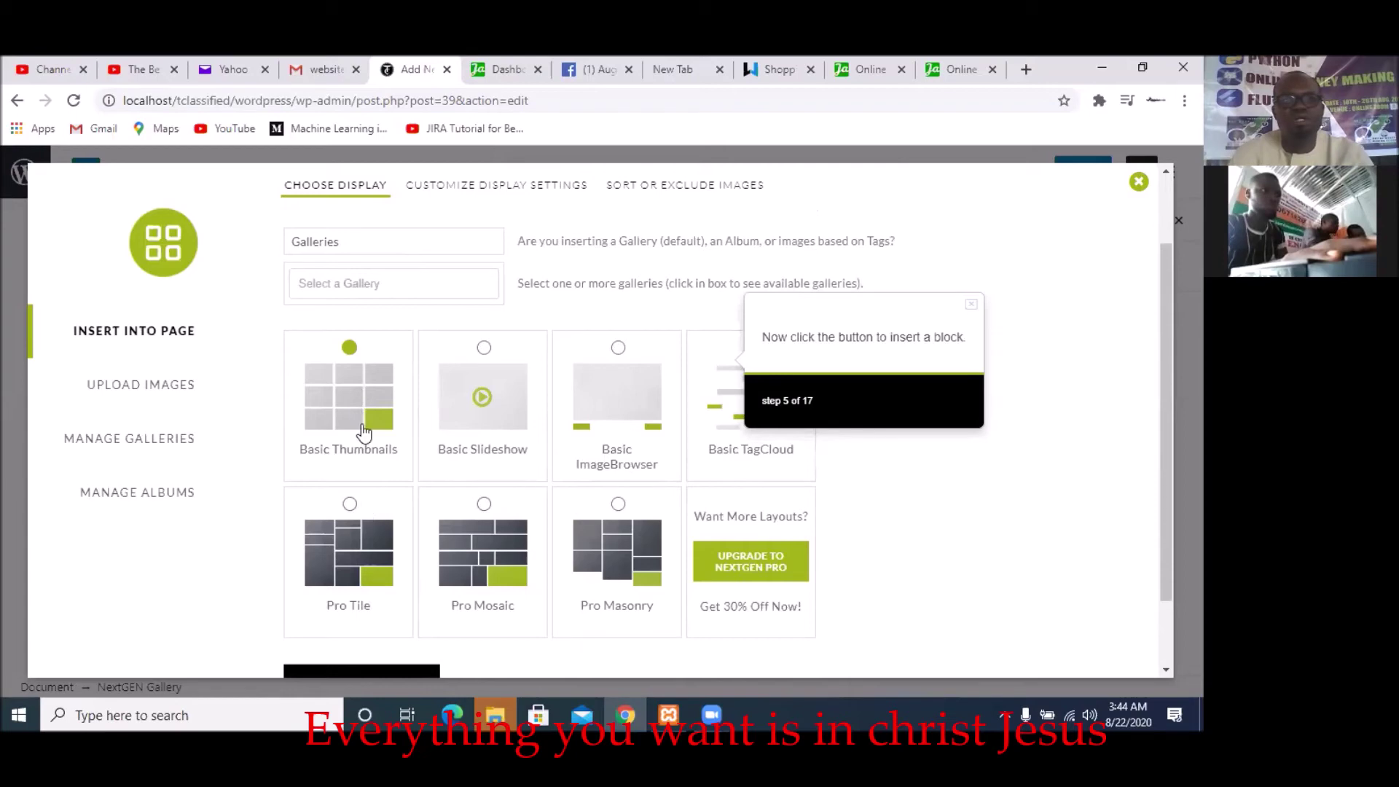
Choose the Basic Thumbnails display and insert the gallery into the page
click(485, 361)
click(347, 354)
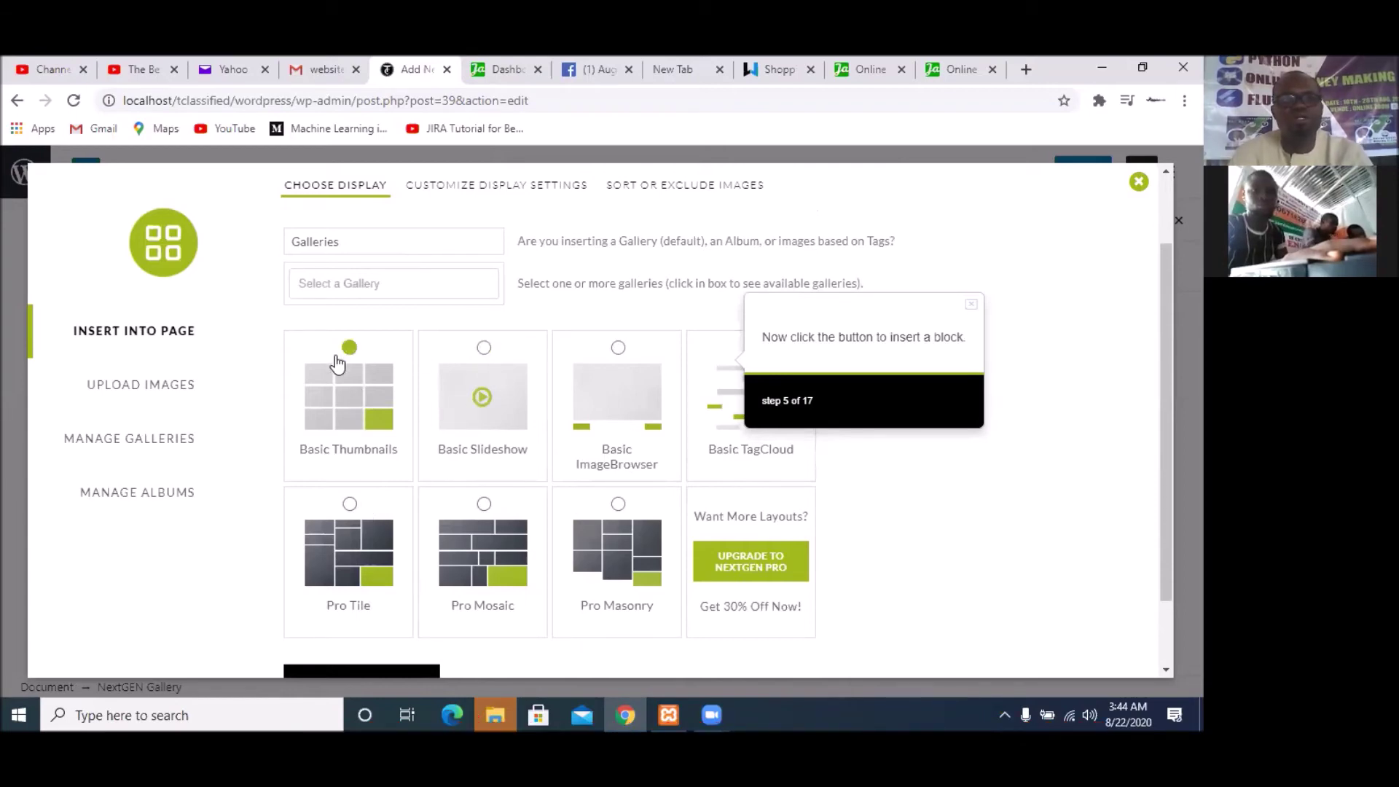
scroll(391, 486, down, 1)
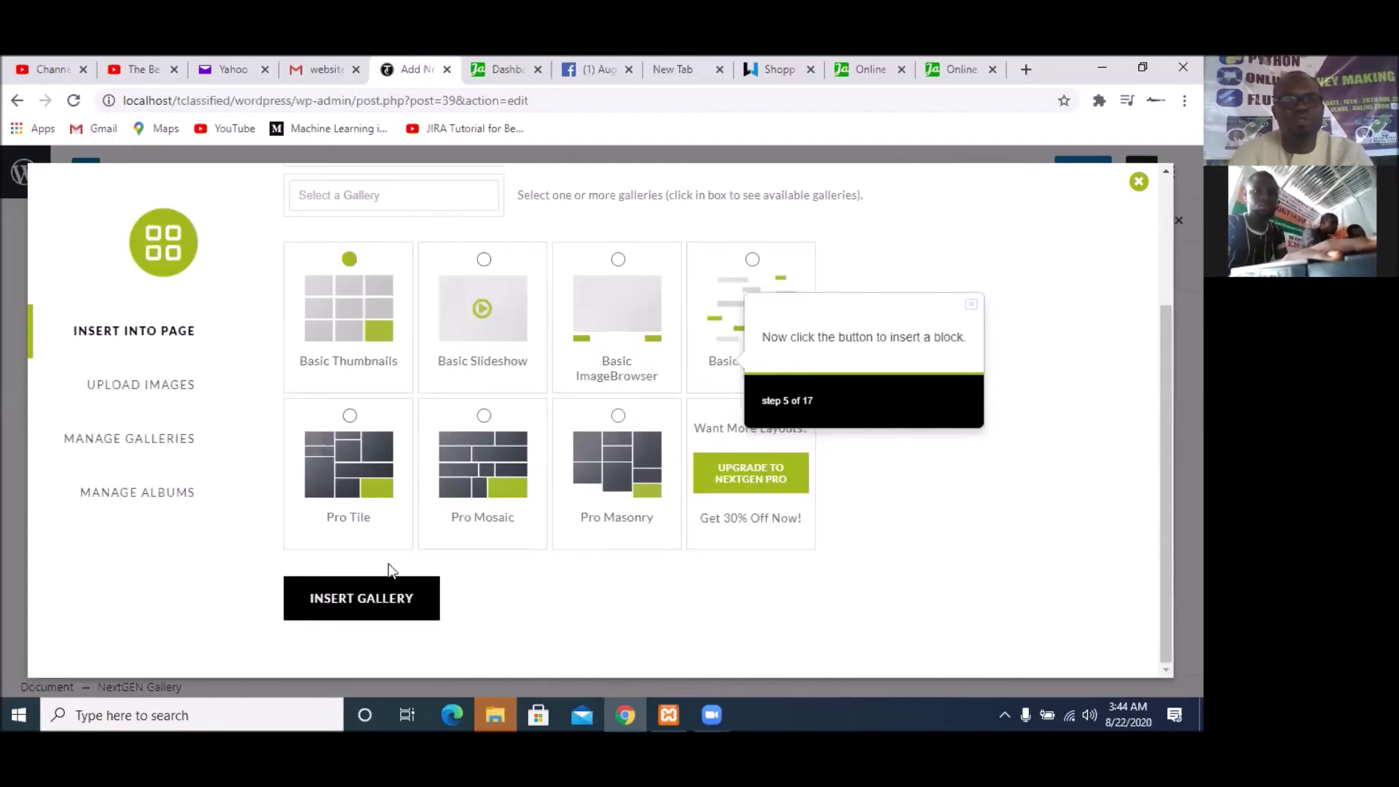
click(391, 606)
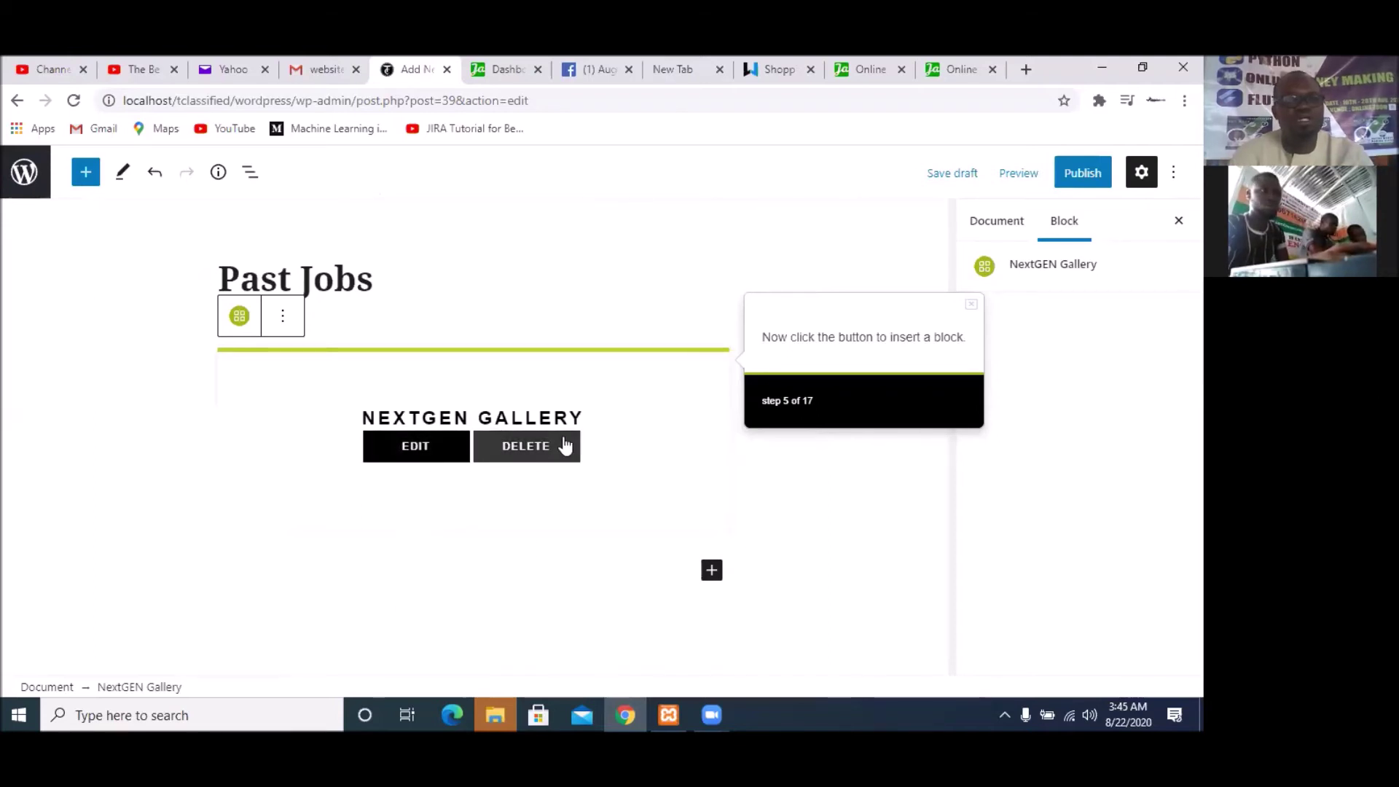
Reopen the inserted NextGEN Gallery block for editing, go to its image upload page and dismiss the wizard hint
click(403, 456)
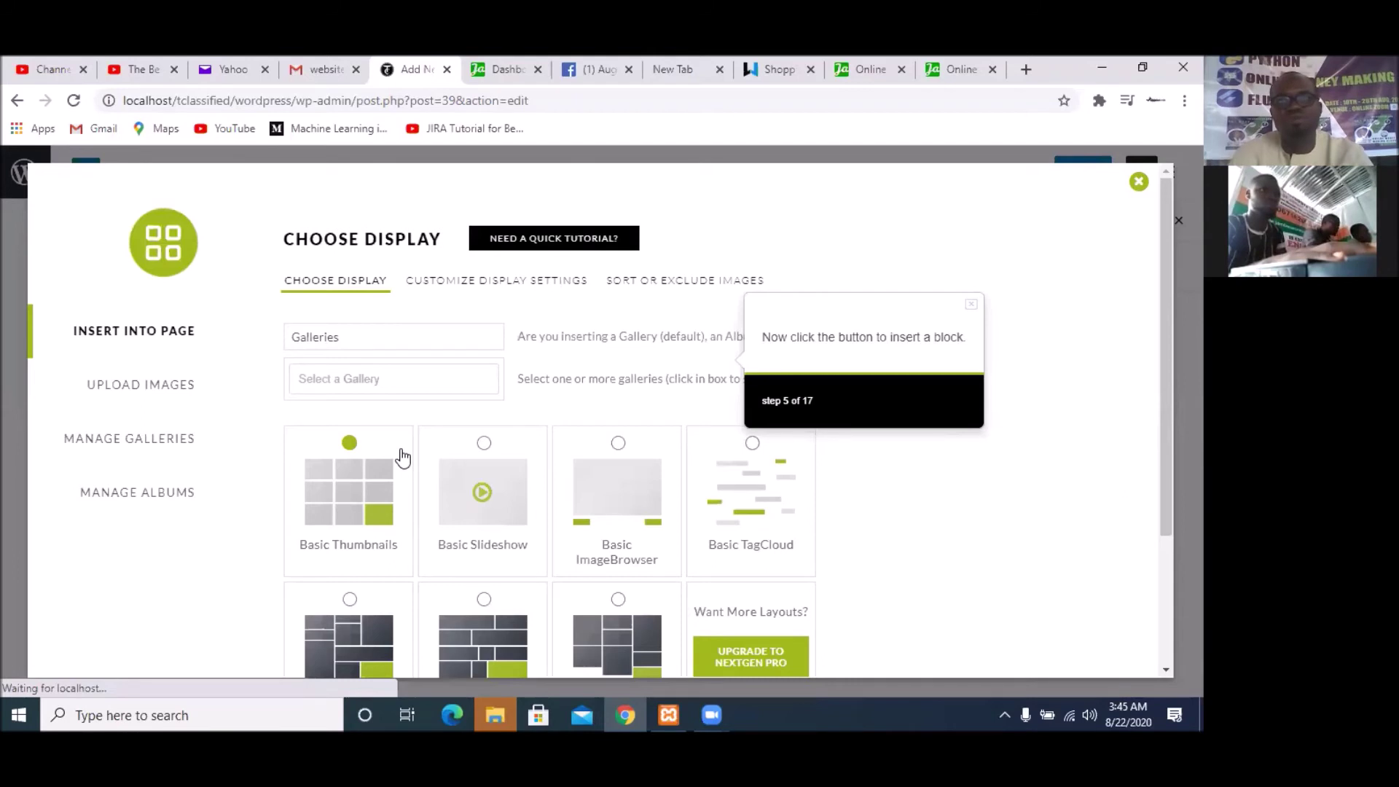
click(164, 393)
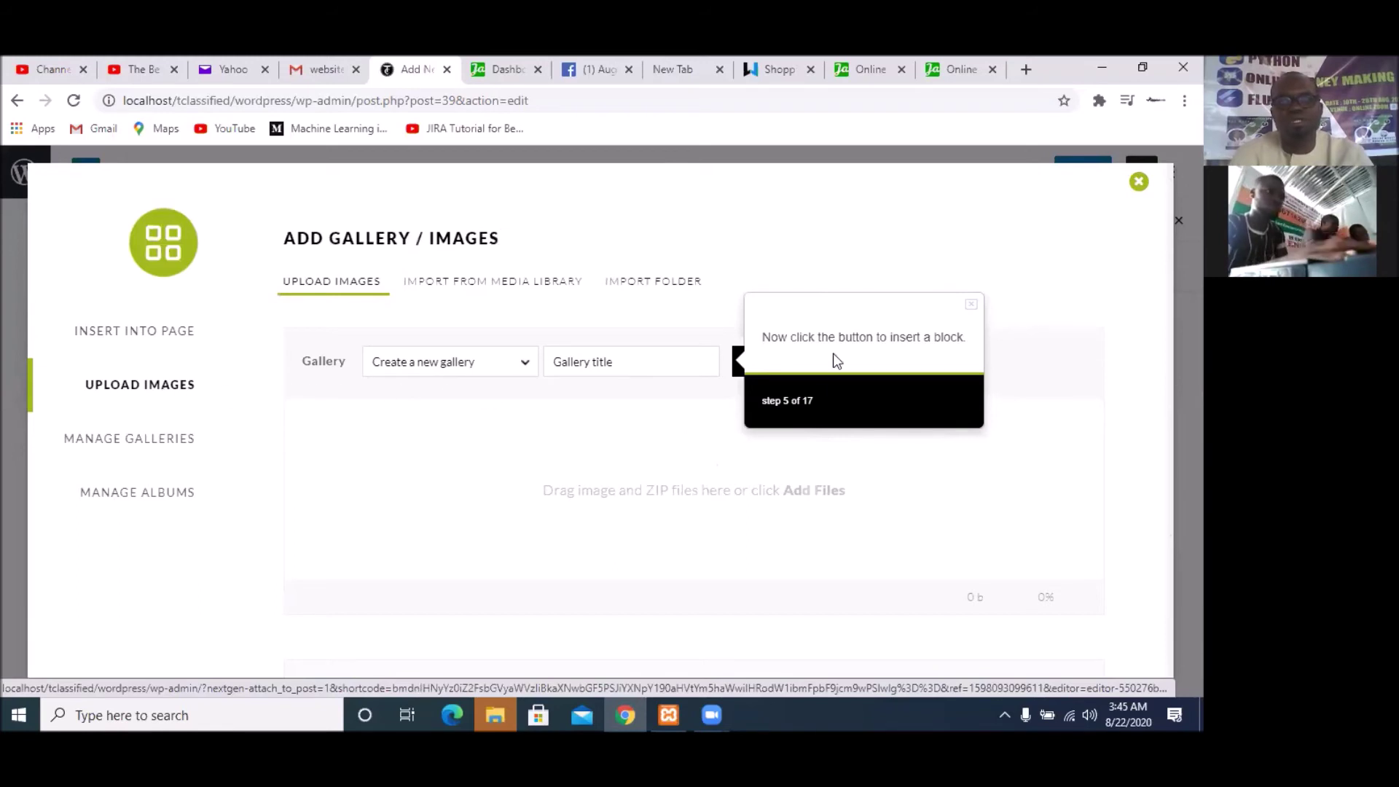
drag(830, 291, 969, 313)
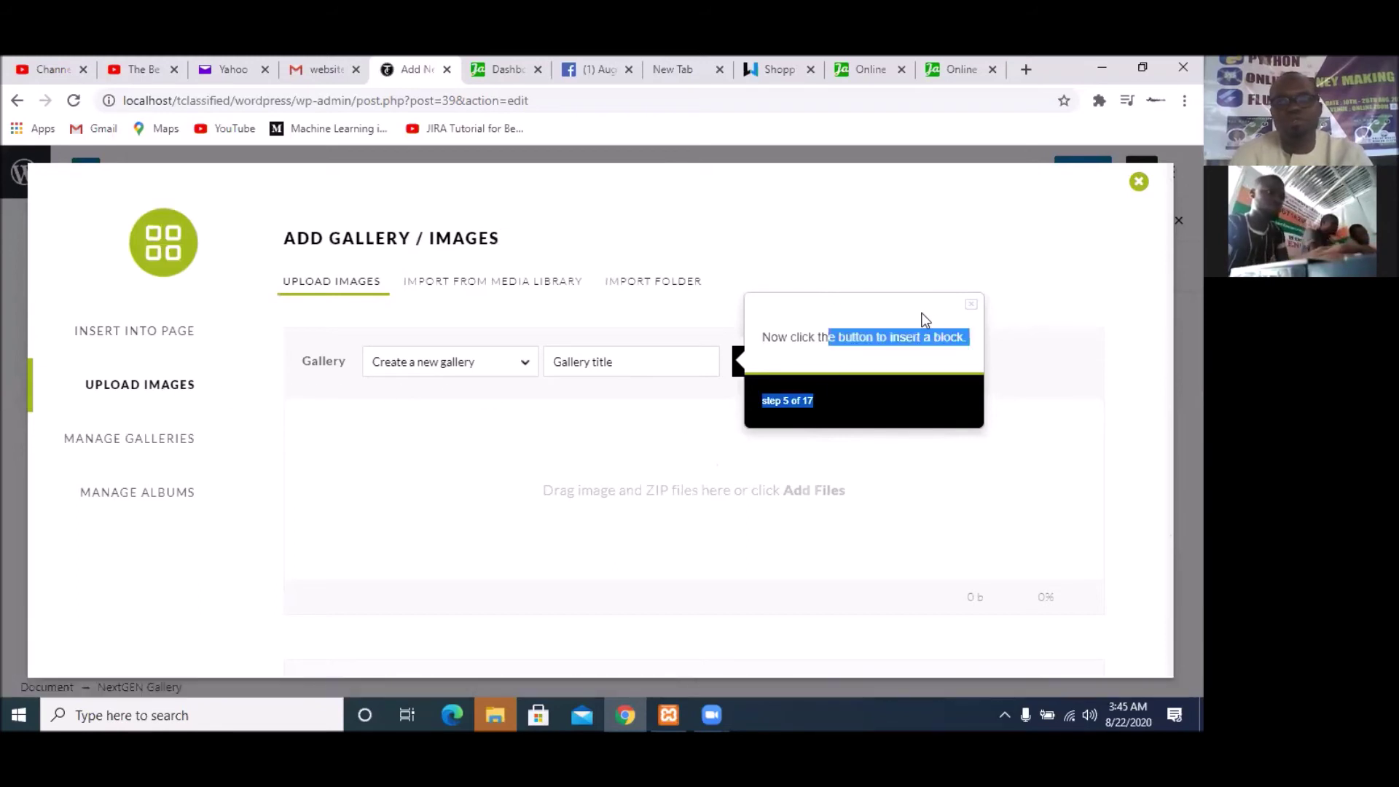
click(972, 306)
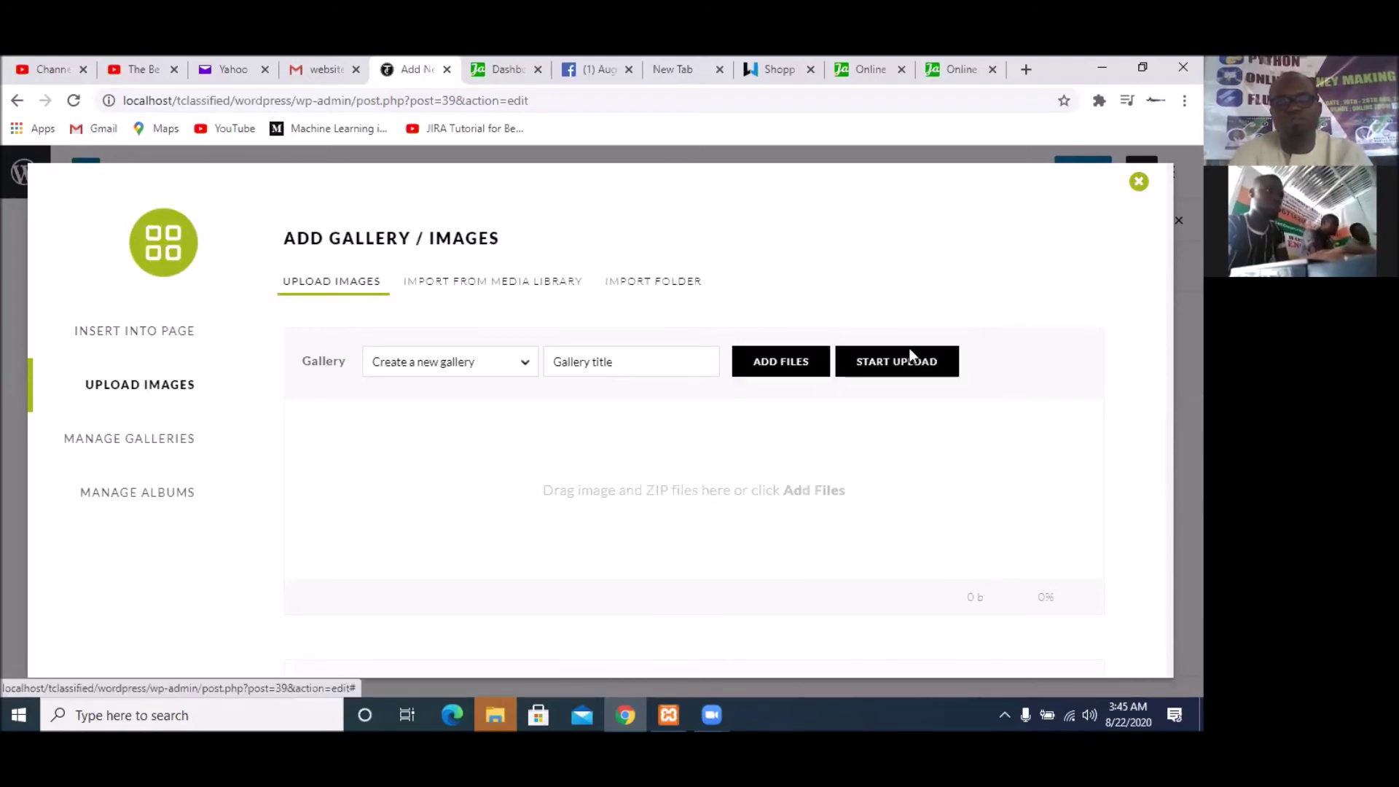
Title the new gallery "Past jobs" for the image upload
click(877, 368)
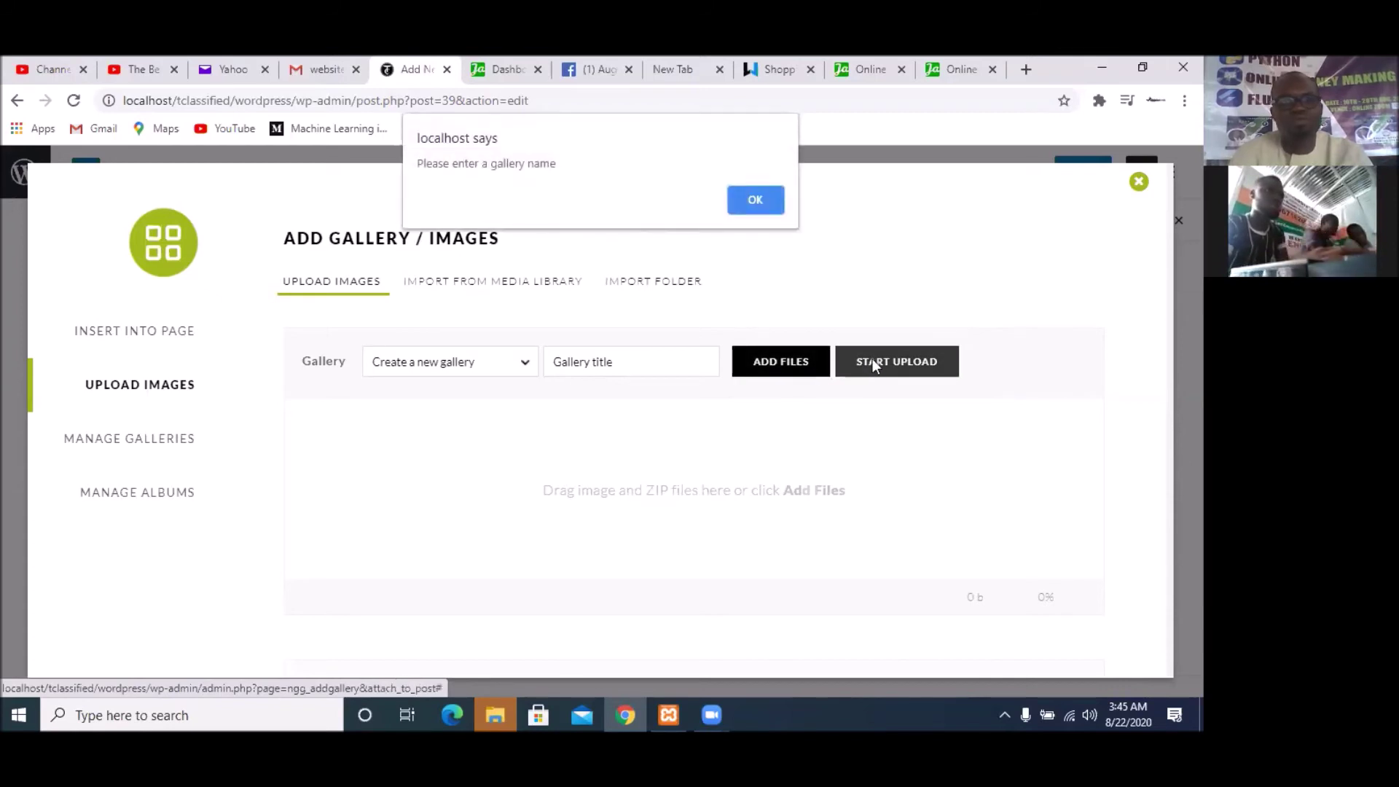
click(755, 208)
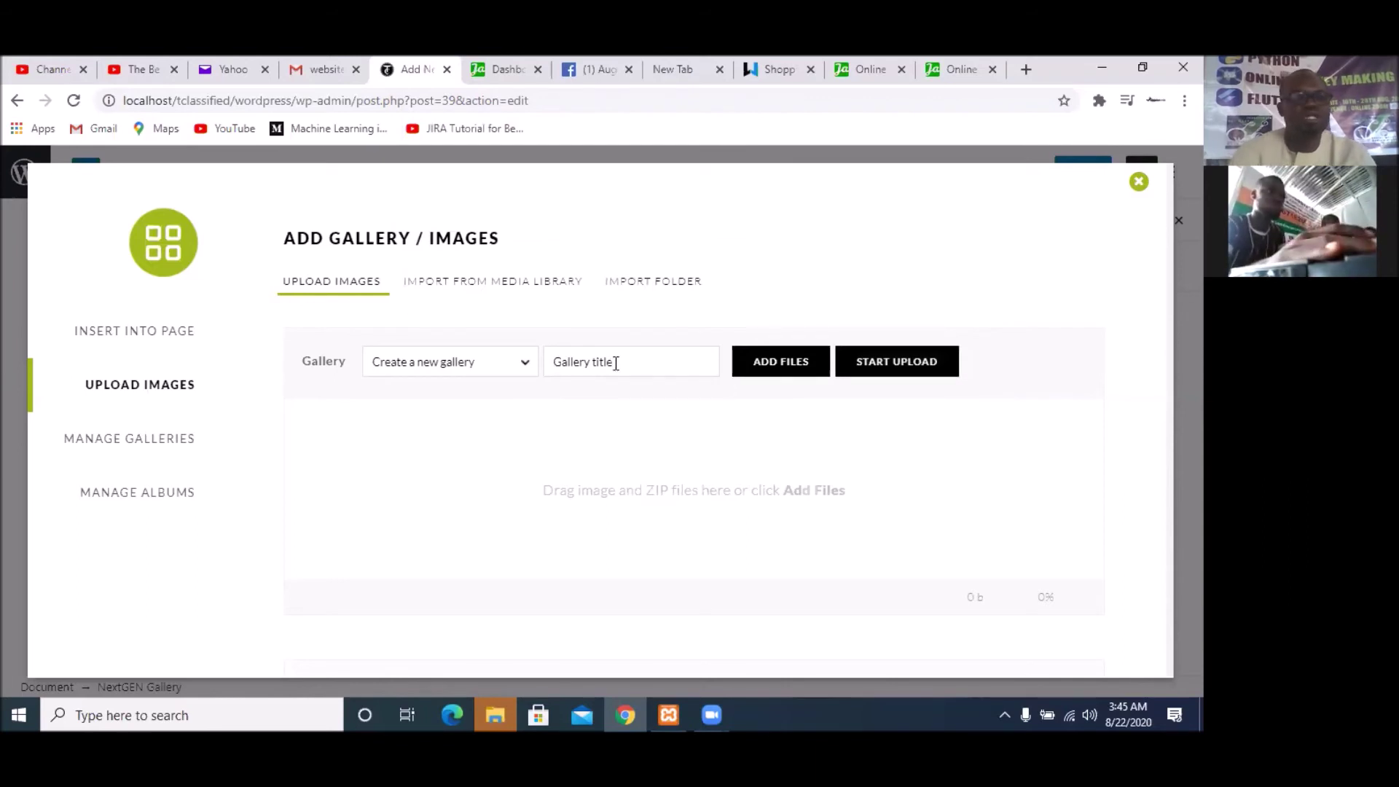
text(Past)
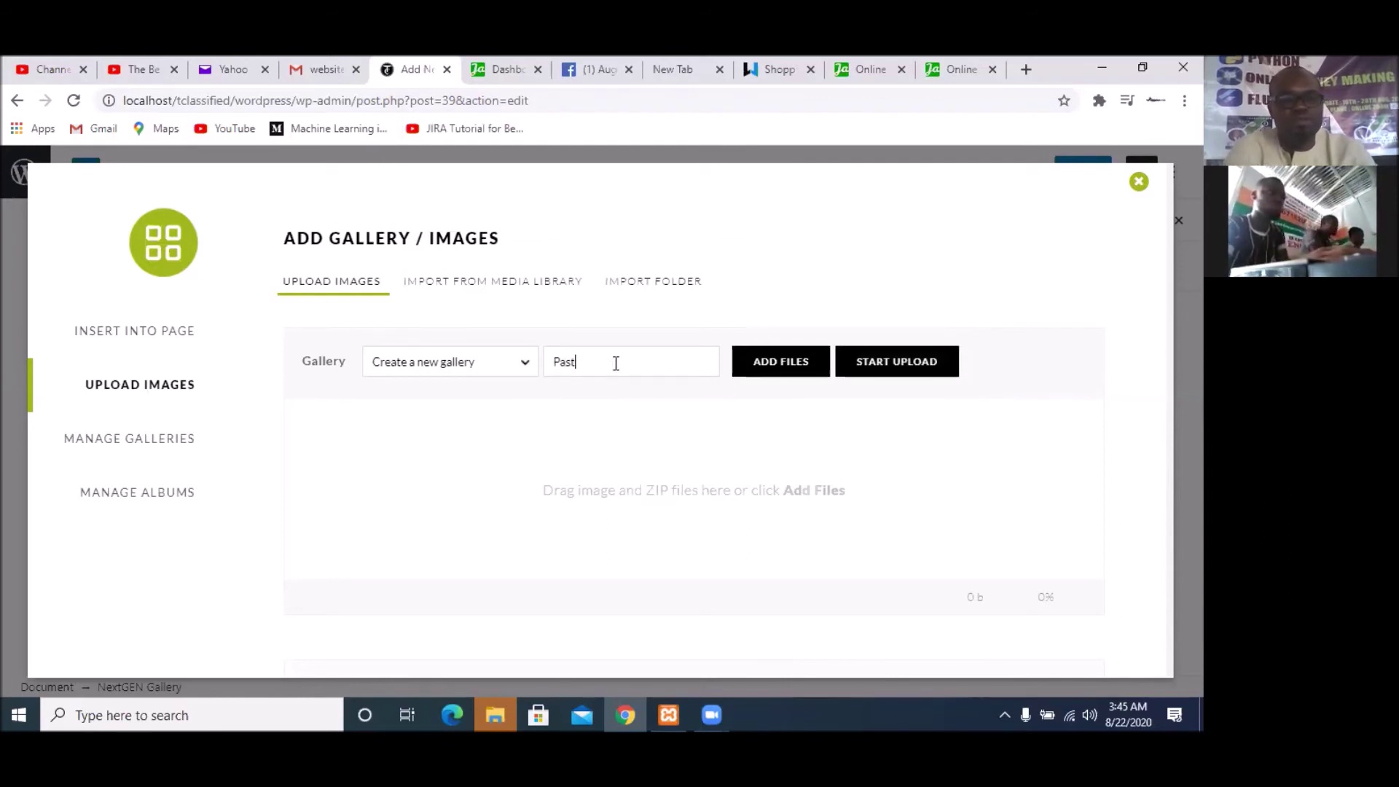
text( jobs)
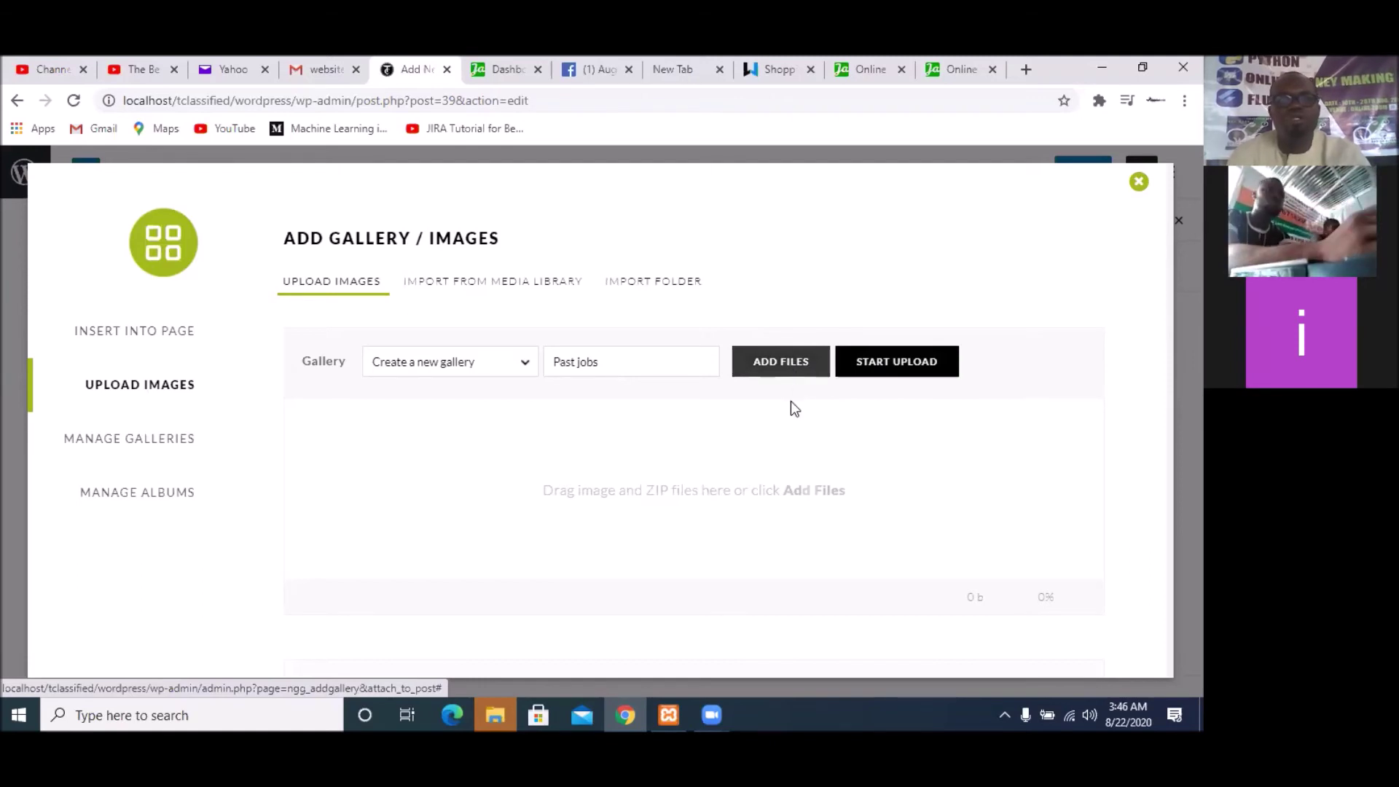
Add all images from the JPEG folder inside Tclassified pic on the Desktop to the upload list
click(798, 358)
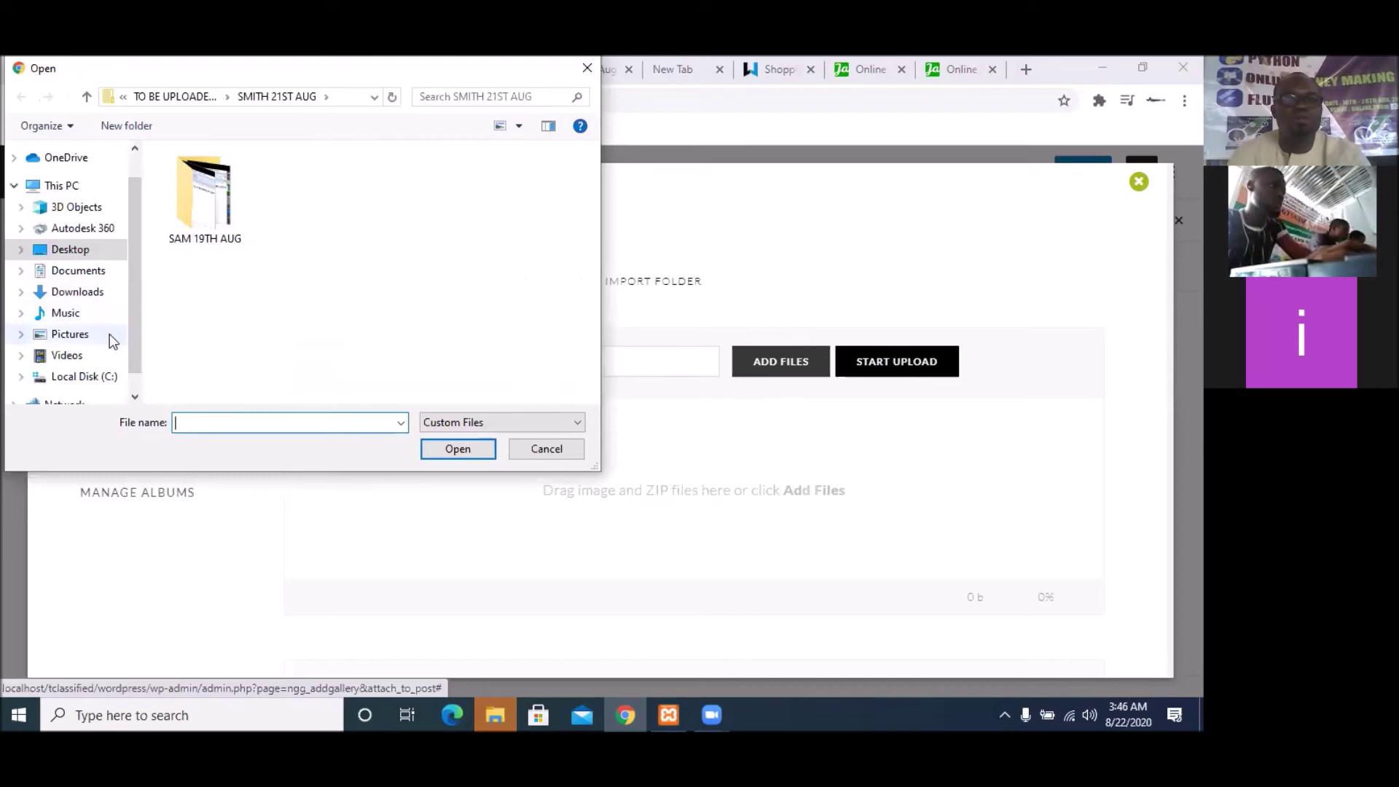
click(83, 249)
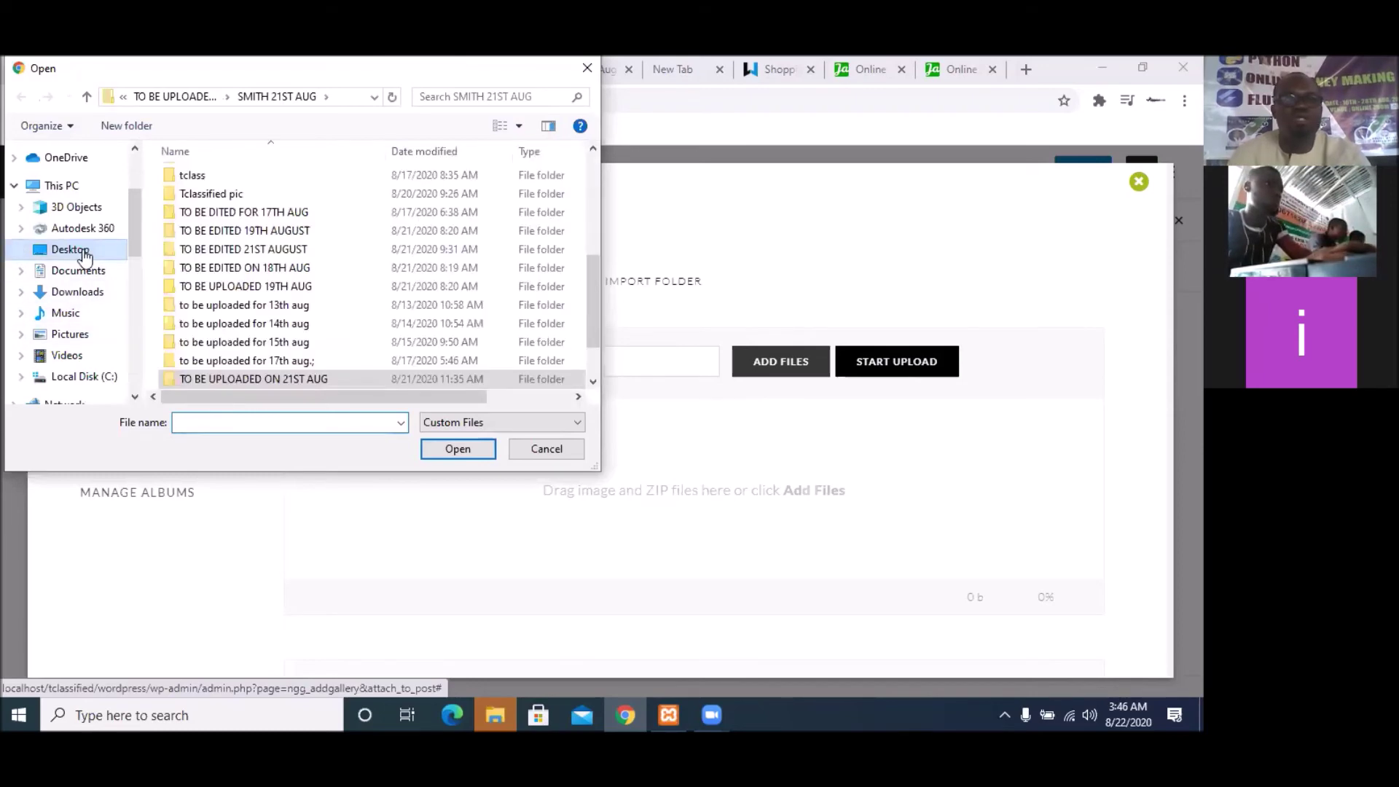
scroll(275, 245, down, 1)
scroll(273, 247, up, 4)
scroll(273, 247, up, 2)
scroll(273, 247, down, 3)
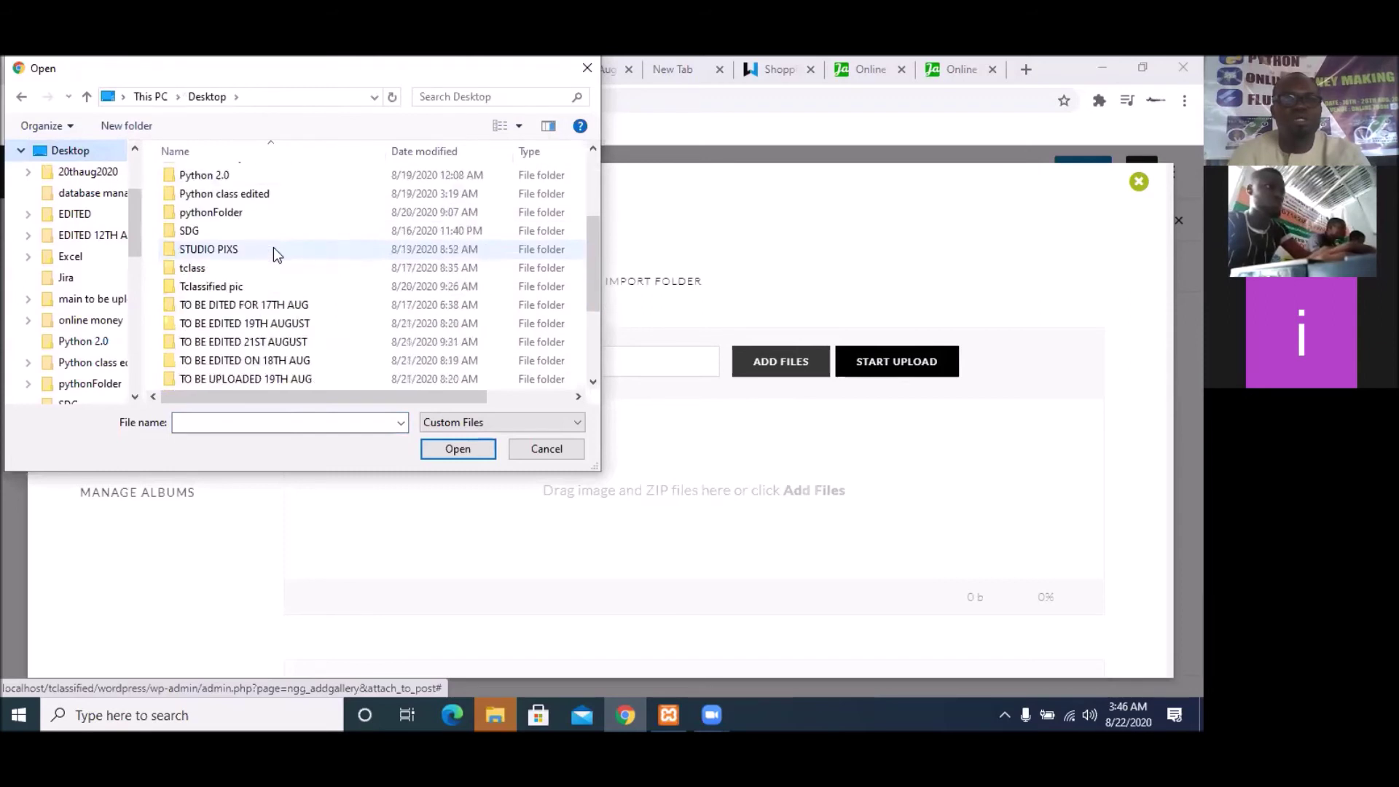
scroll(273, 247, up, 3)
scroll(273, 247, down, 2)
double_click(211, 342)
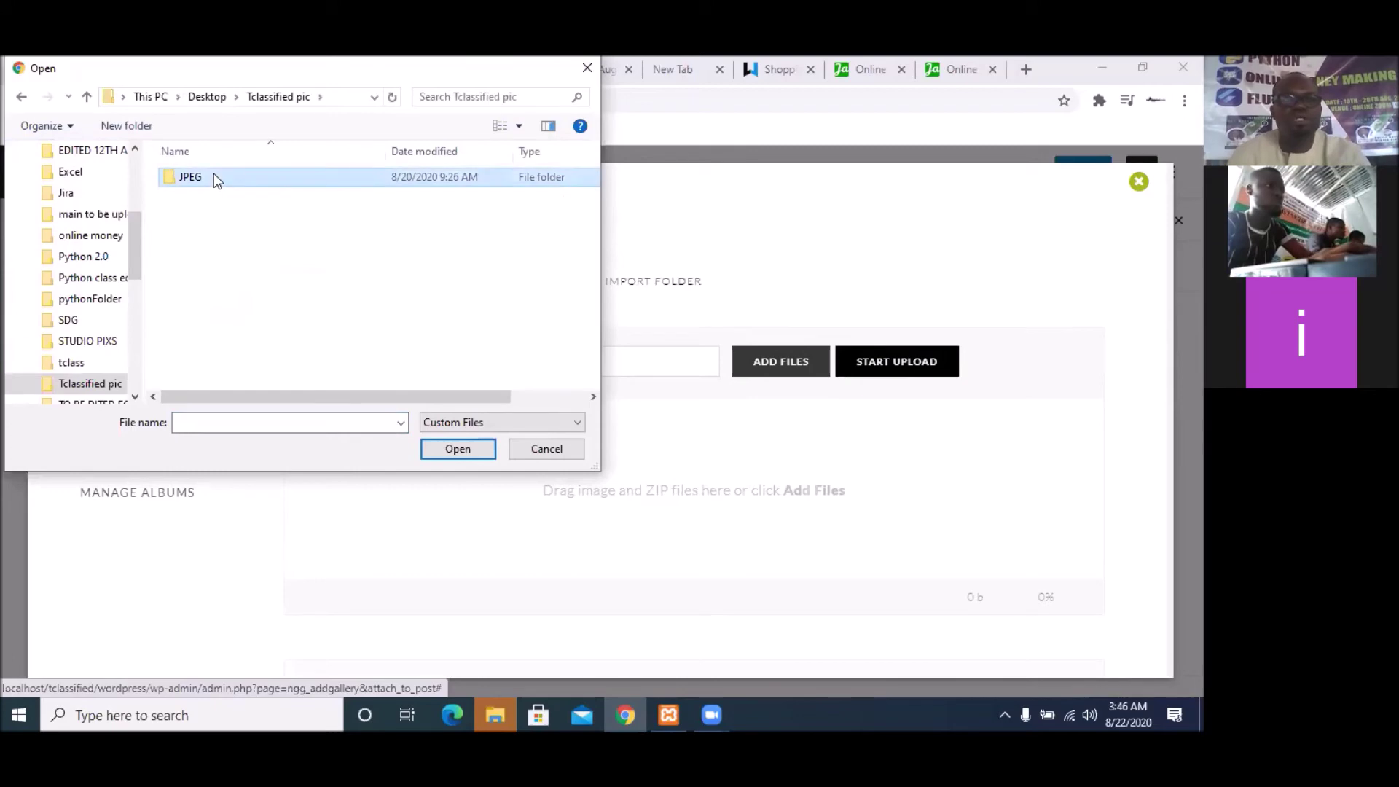
double_click(211, 178)
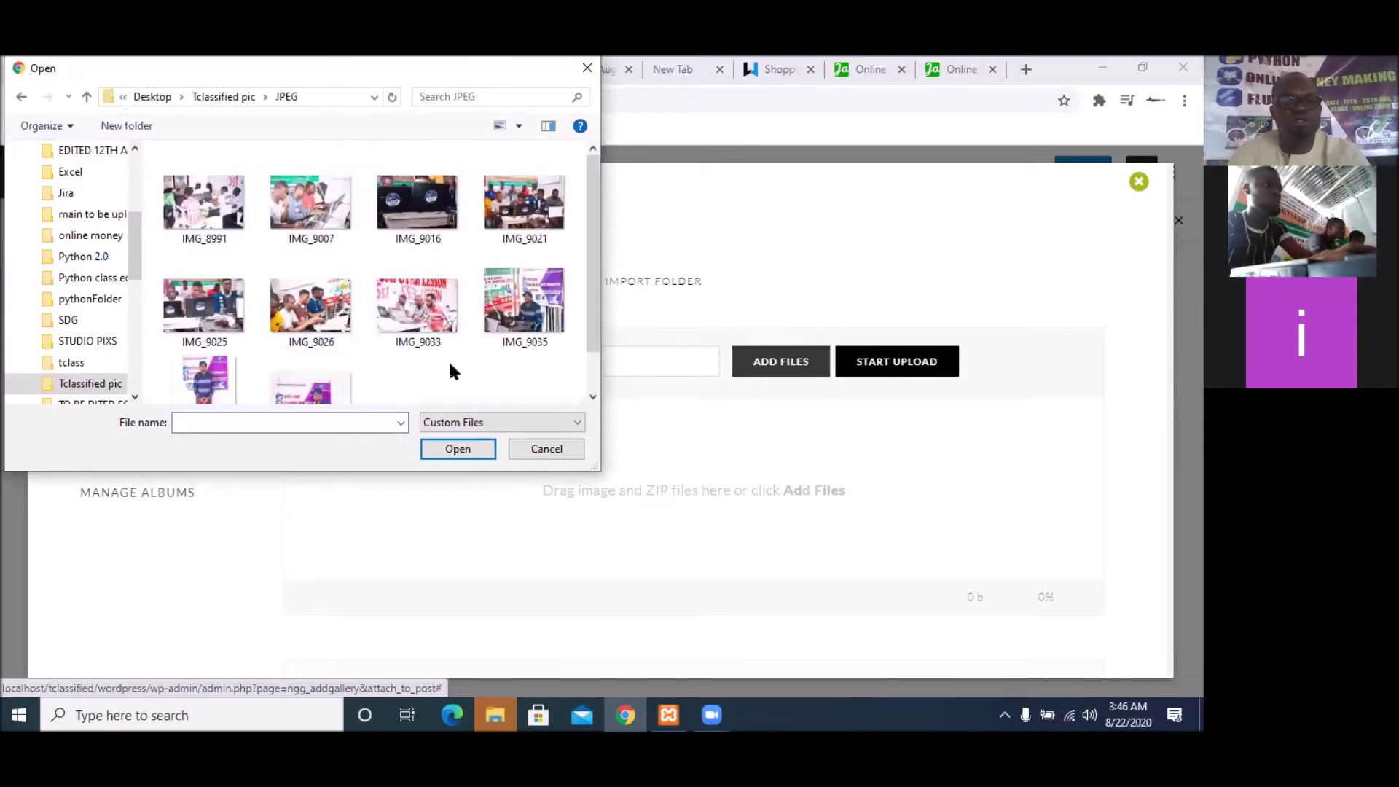
key(ctrl+a)
click(482, 446)
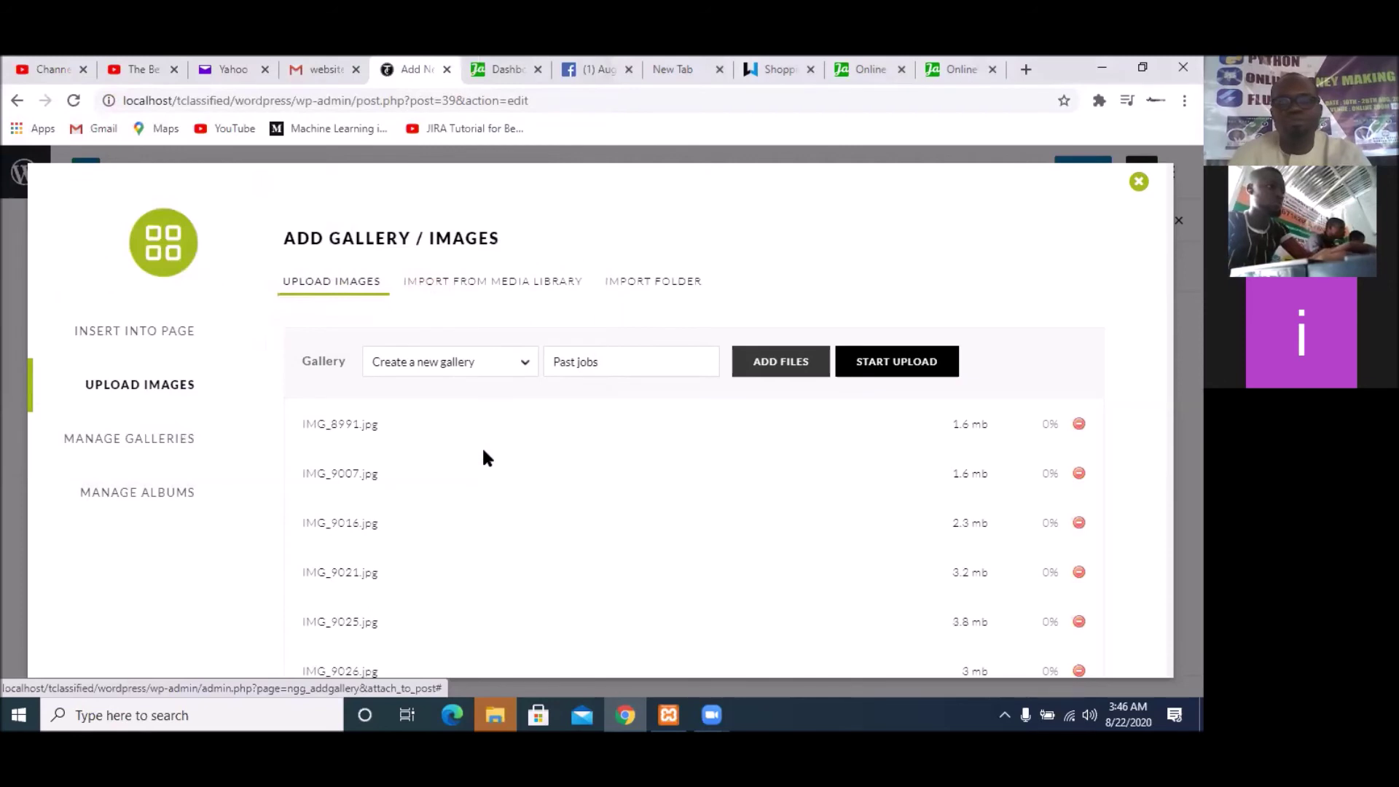
Review the queued image files, upload them to the Past jobs gallery and check the upload progress
scroll(712, 520, down, 3)
scroll(711, 519, down, 5)
scroll(711, 519, up, 5)
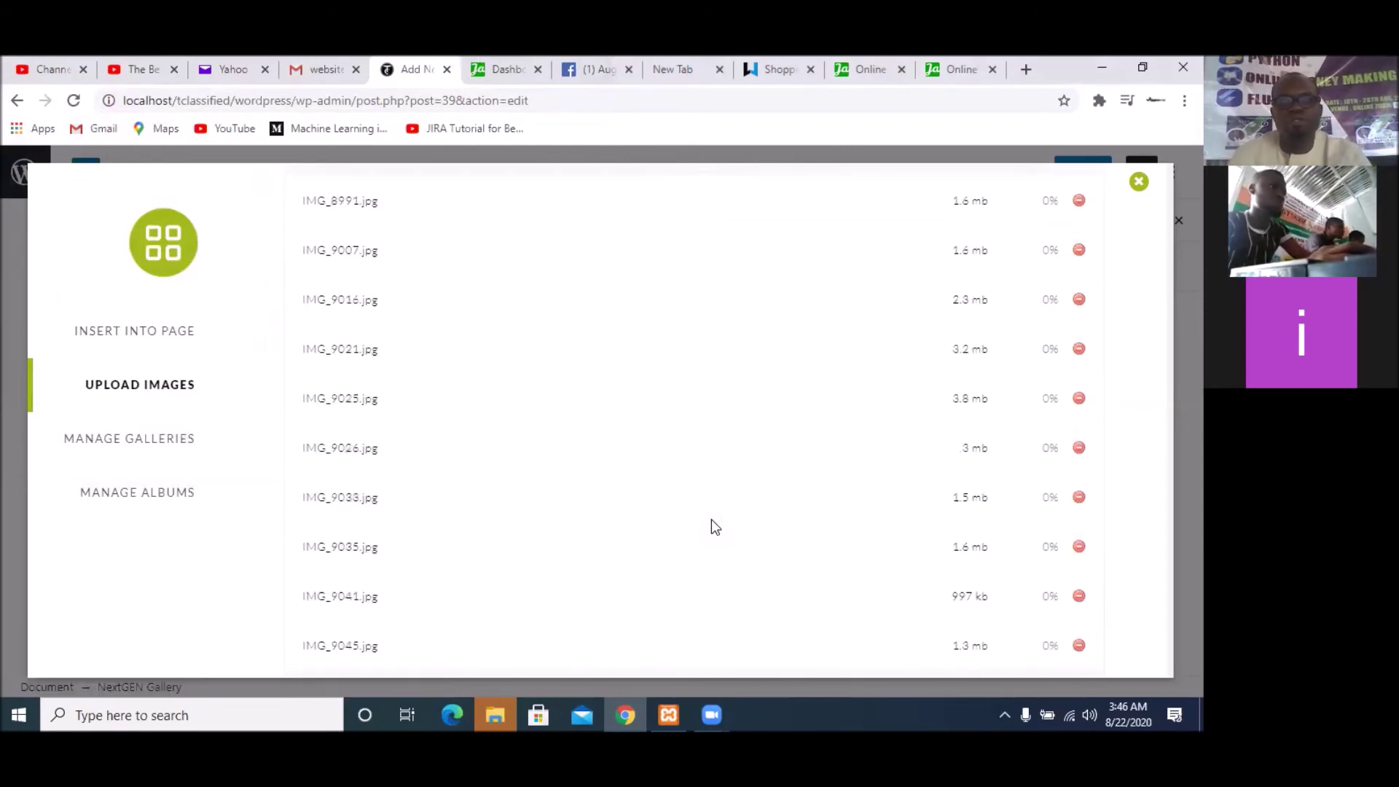
scroll(715, 526, up, 3)
click(880, 368)
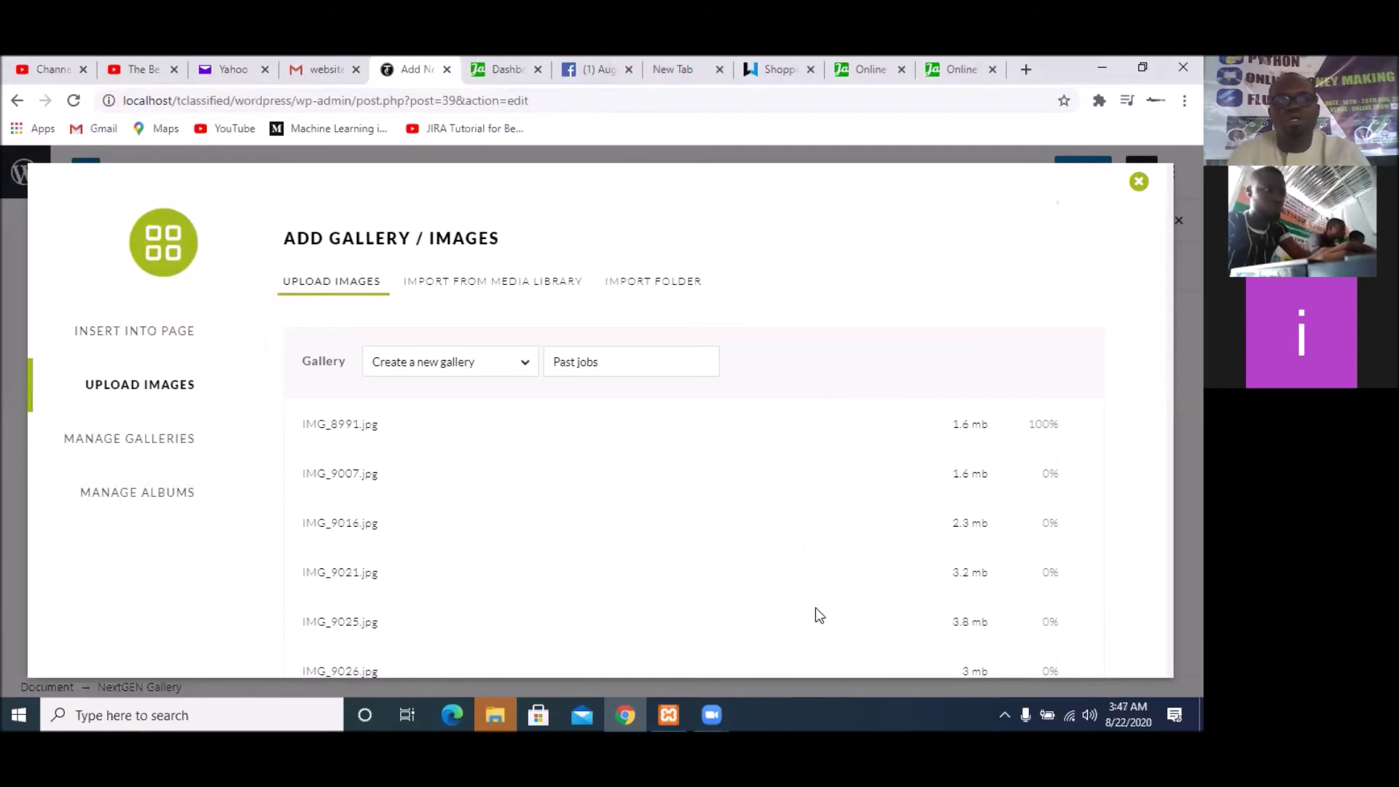
scroll(761, 546, down, 8)
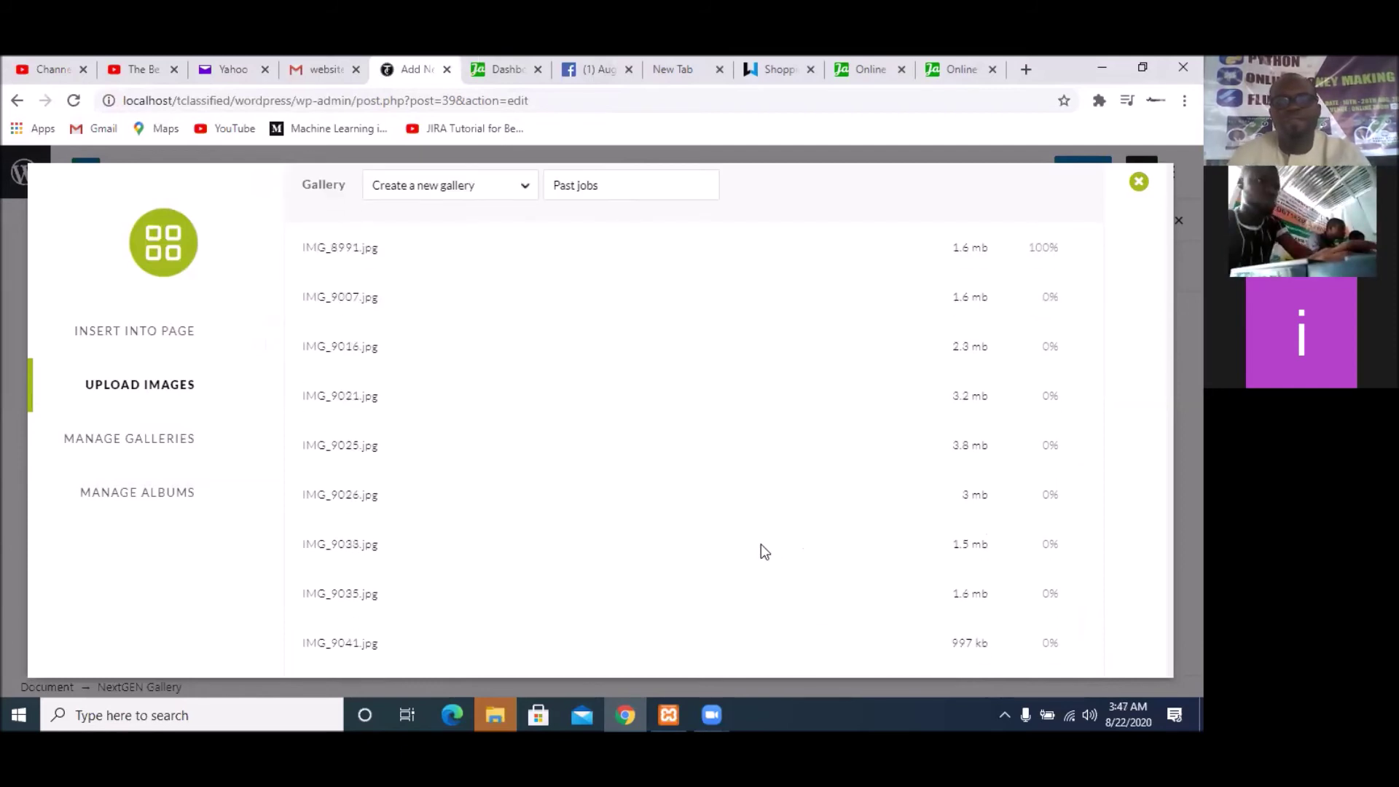
scroll(761, 544, up, 2)
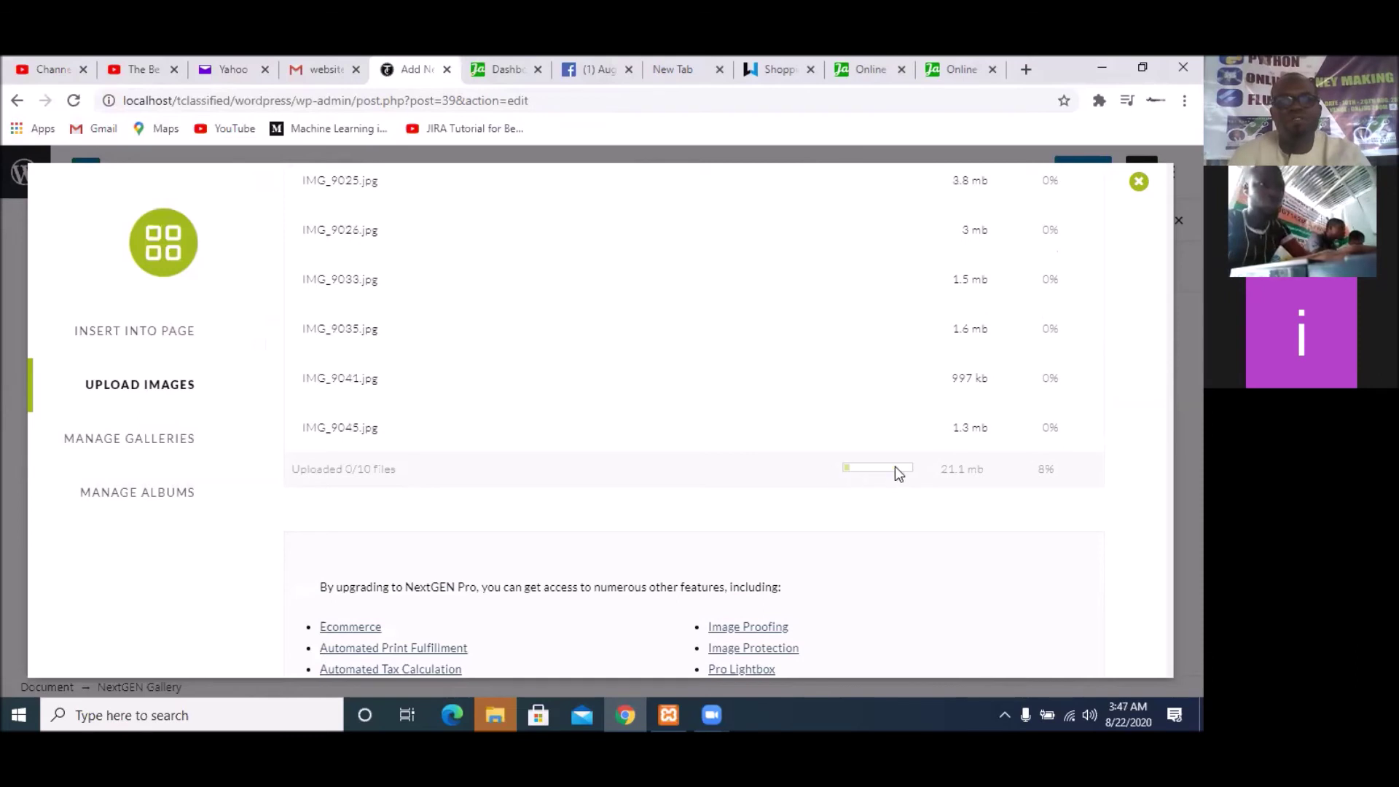
scroll(878, 382, up, 5)
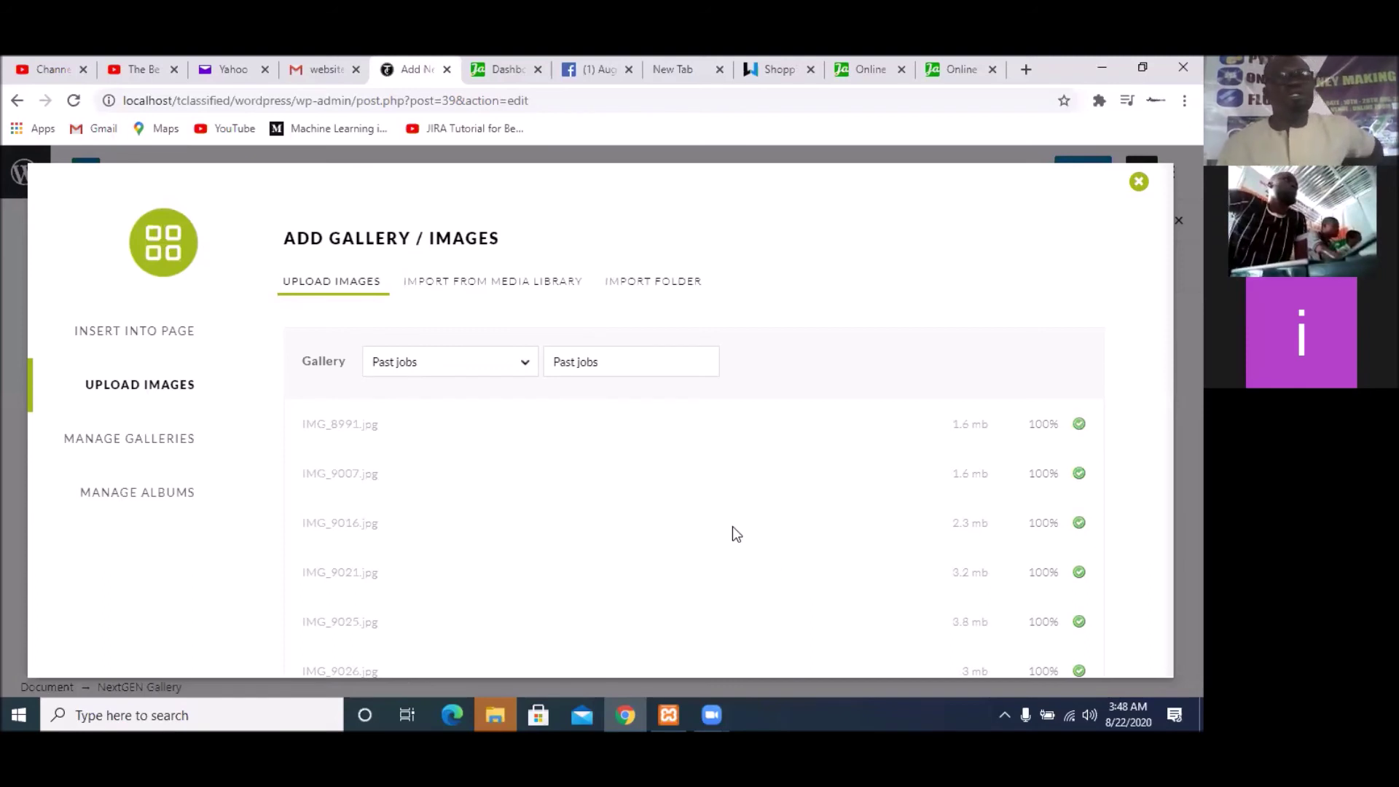
scroll(732, 526, down, 9)
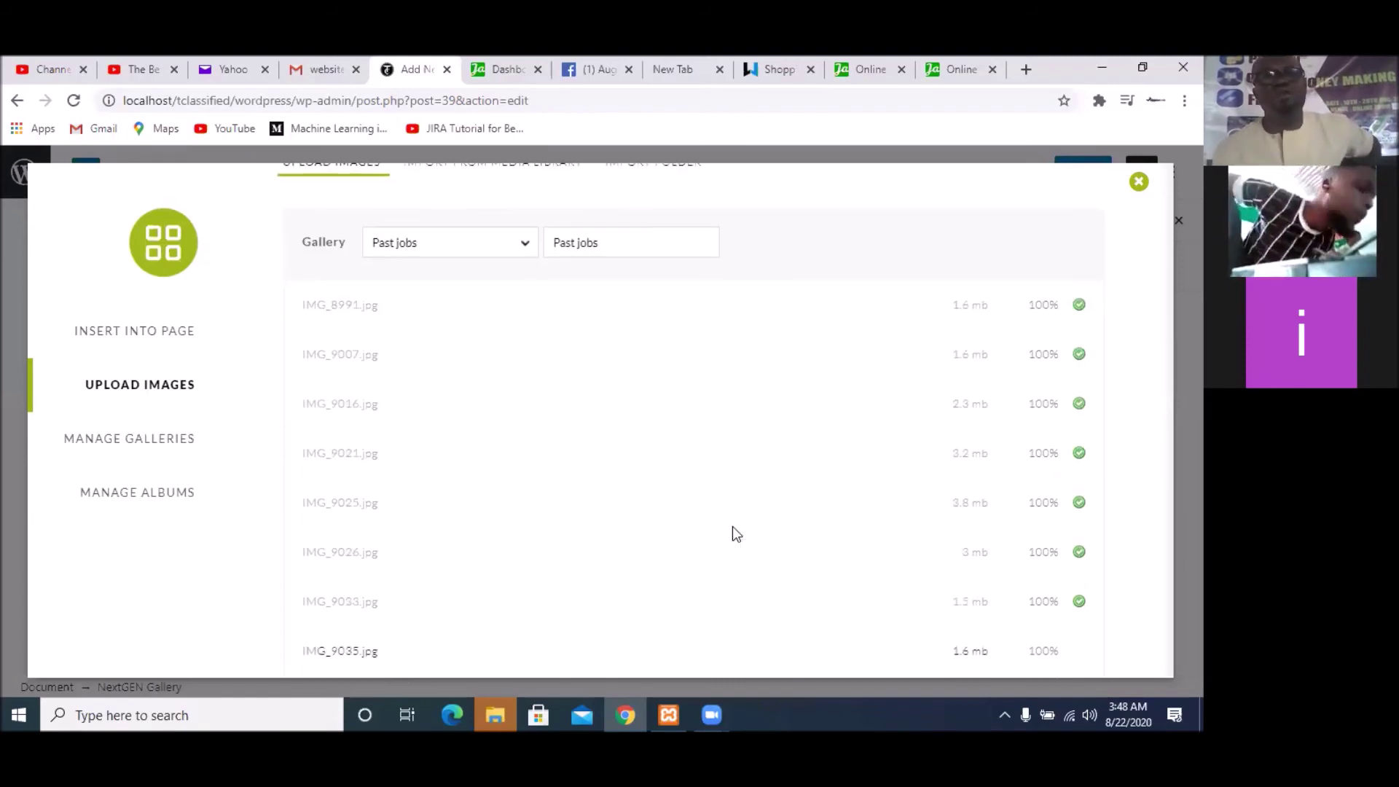
Check the image upload page for the outcome of the Past jobs gallery upload
scroll(732, 520, up, 4)
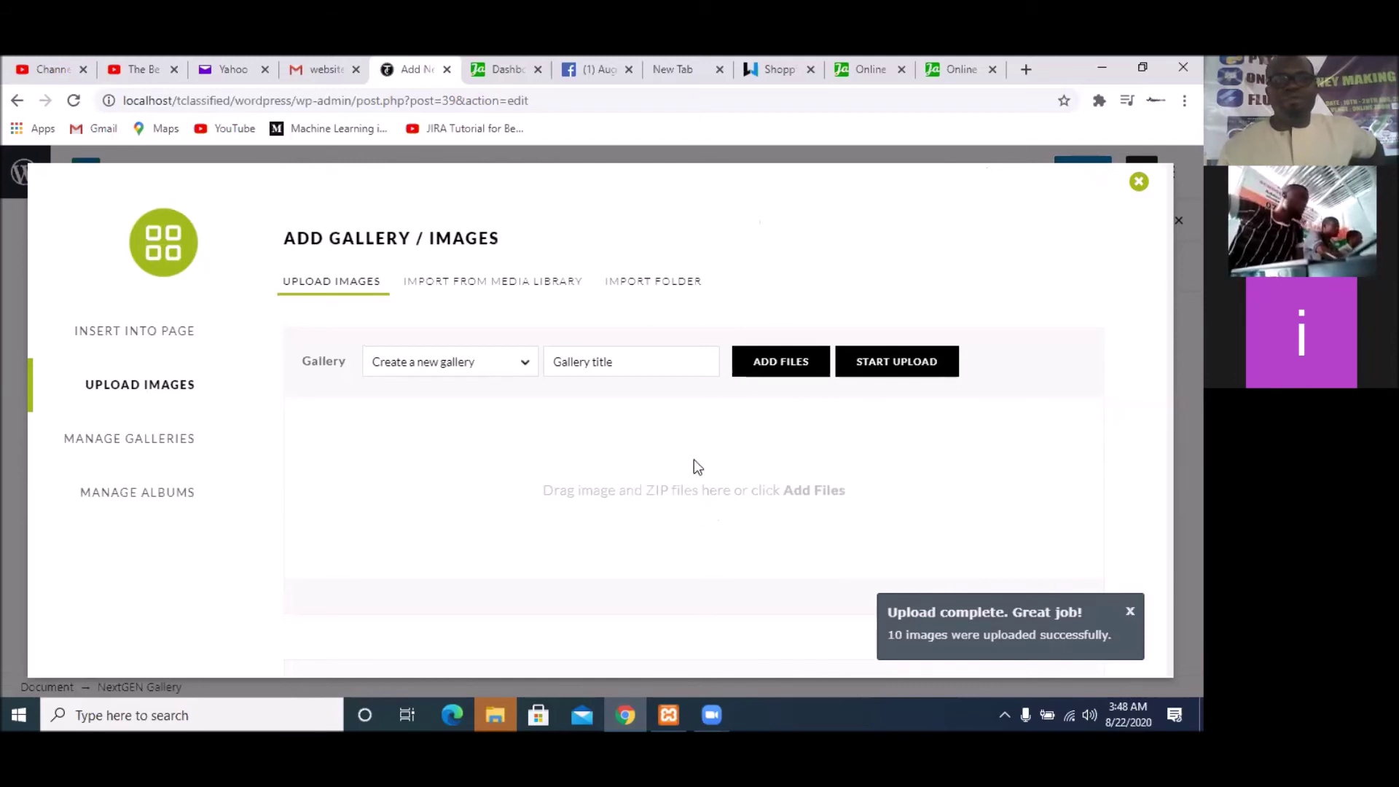
scroll(693, 467, down, 3)
scroll(694, 466, up, 3)
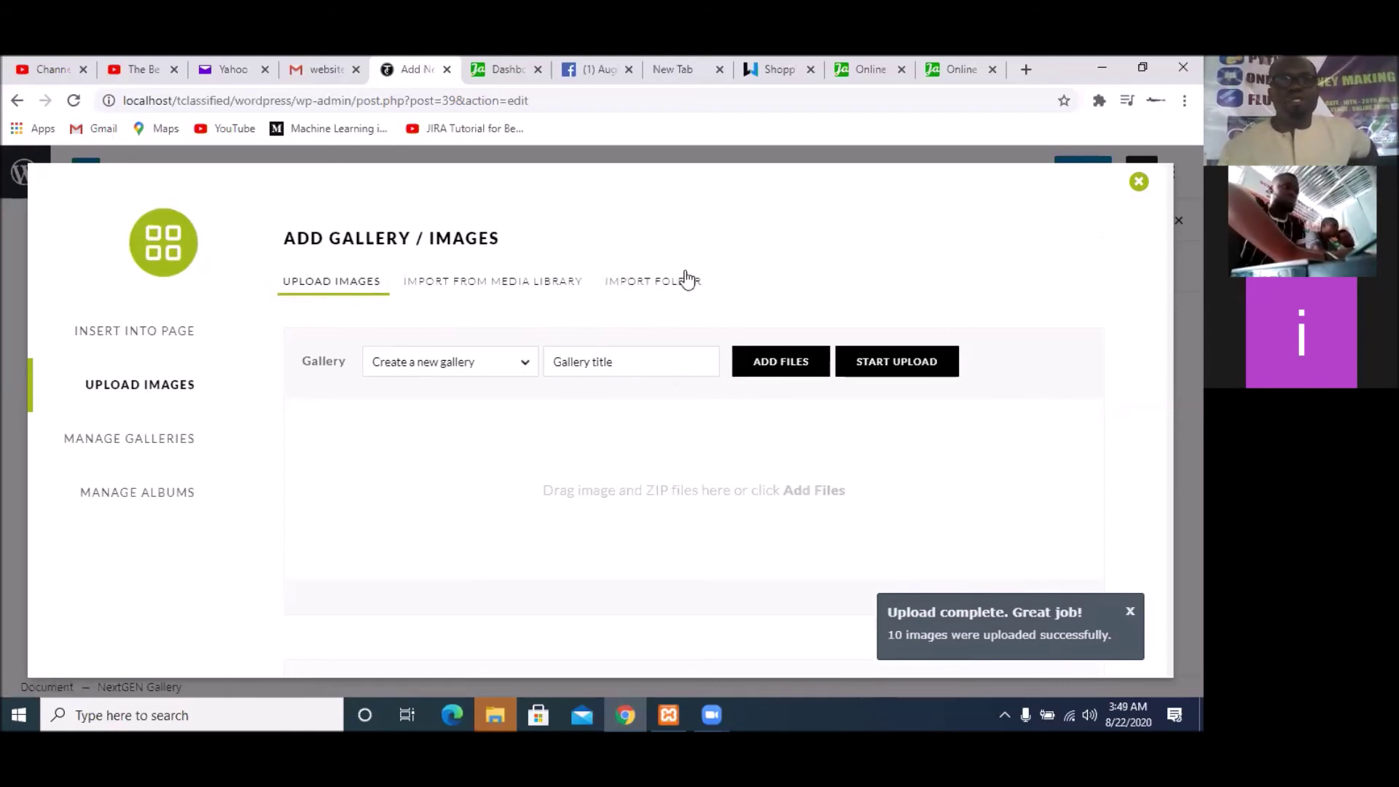
scroll(649, 425, down, 5)
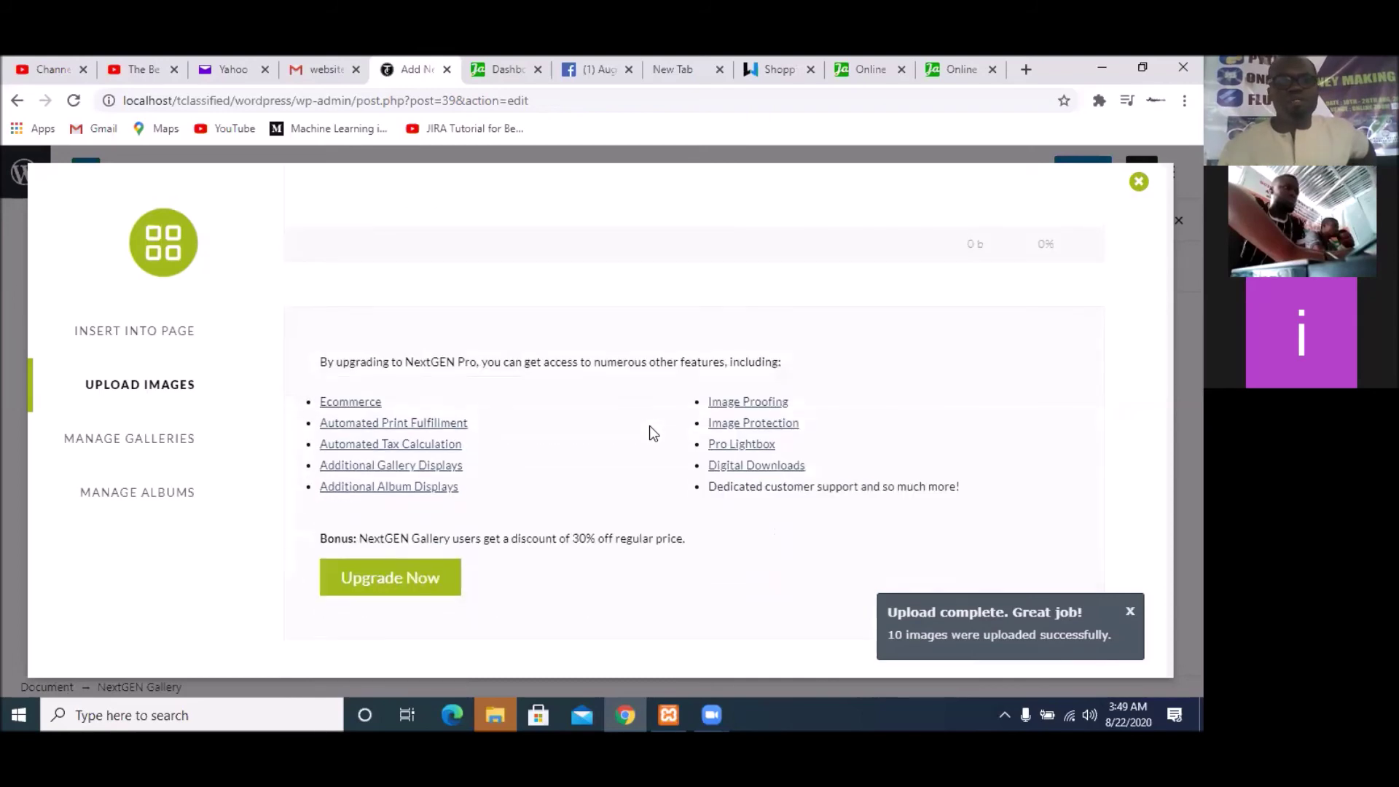
scroll(650, 430, up, 5)
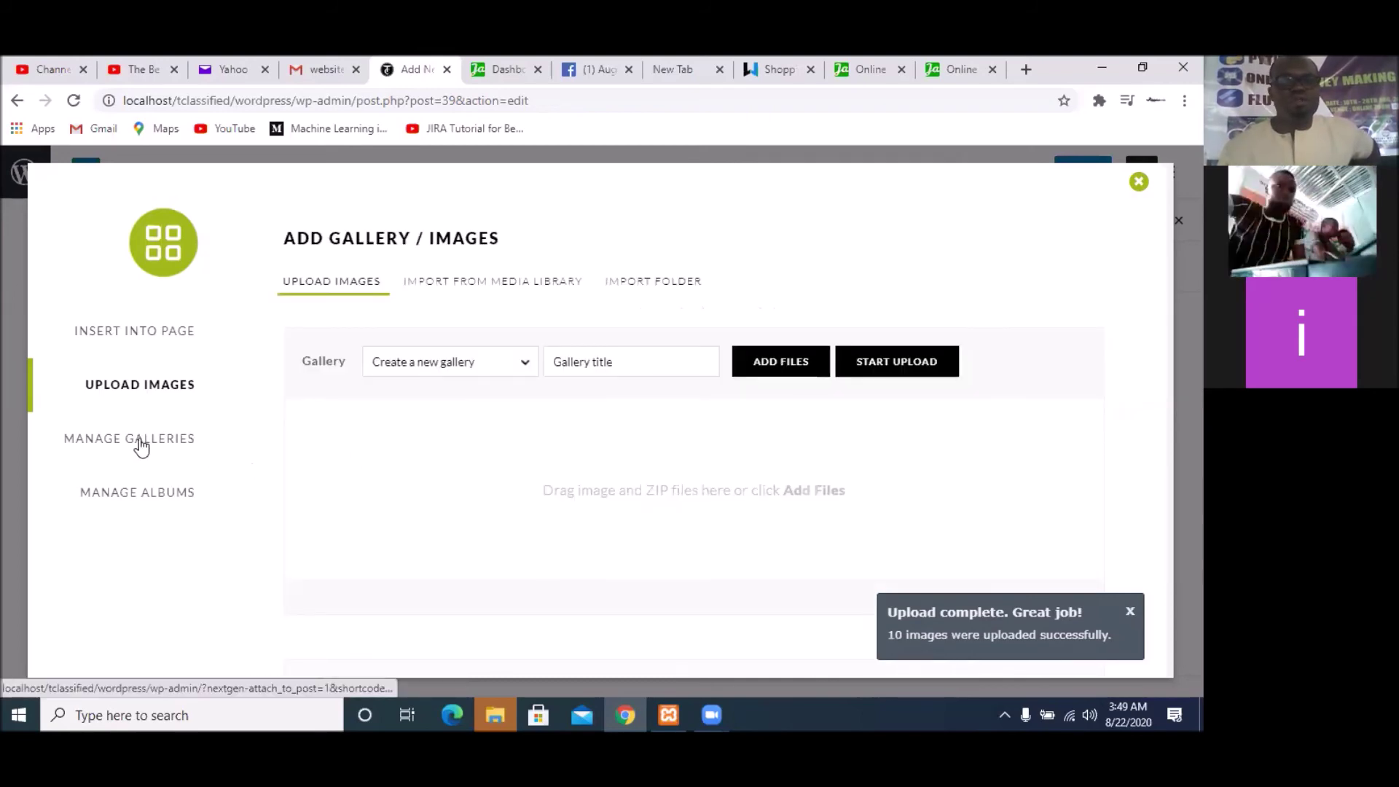
Examine how the Past jobs gallery is listed on the gallery management and album management pages
click(142, 446)
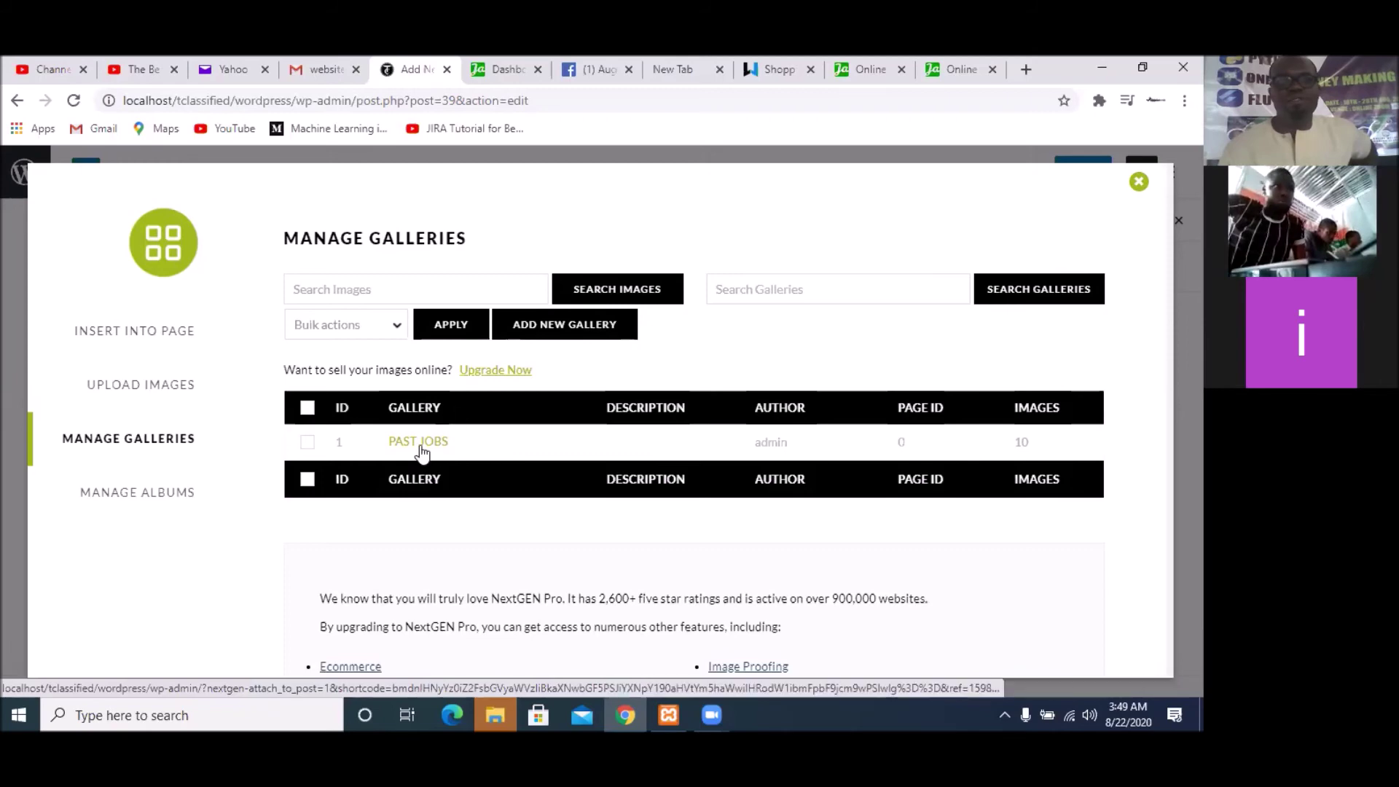
scroll(808, 456, down, 4)
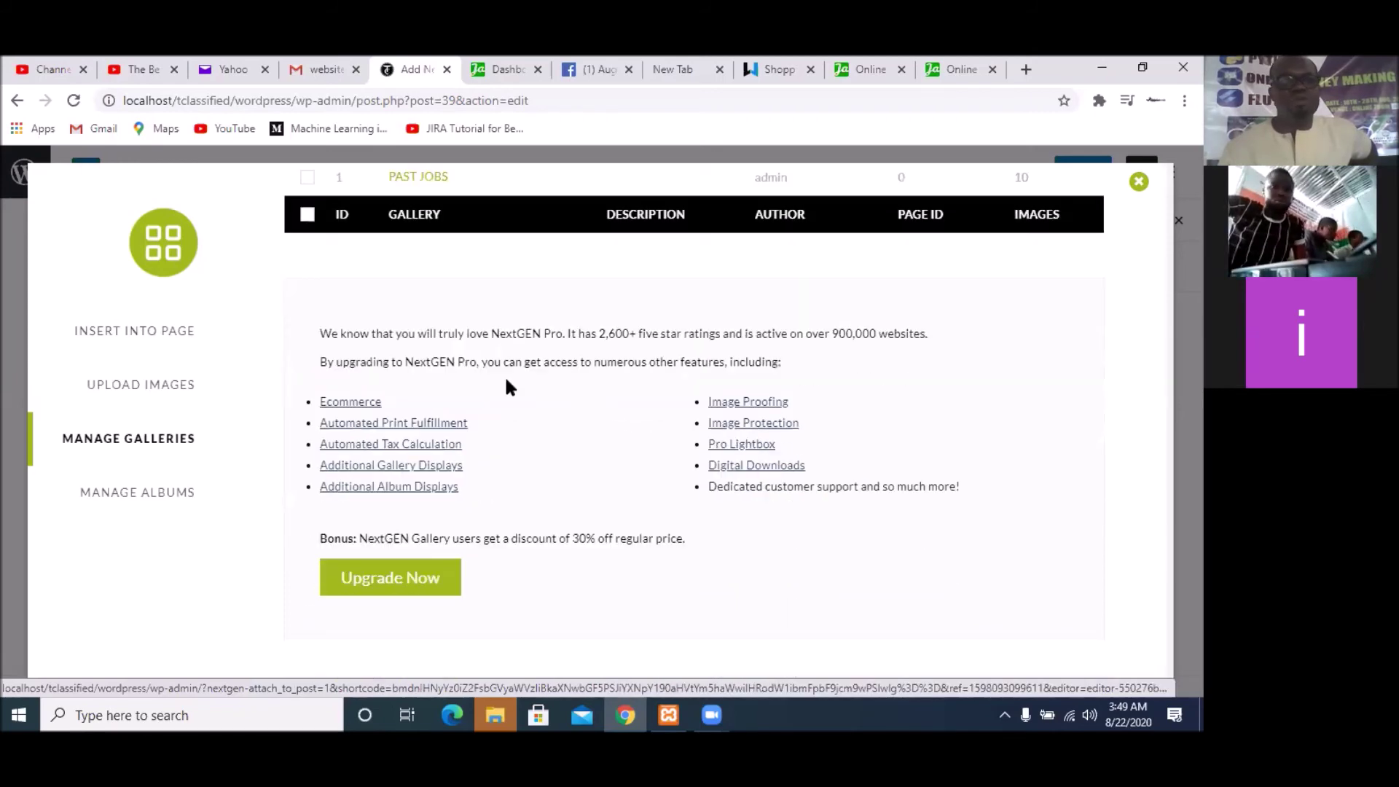
click(131, 497)
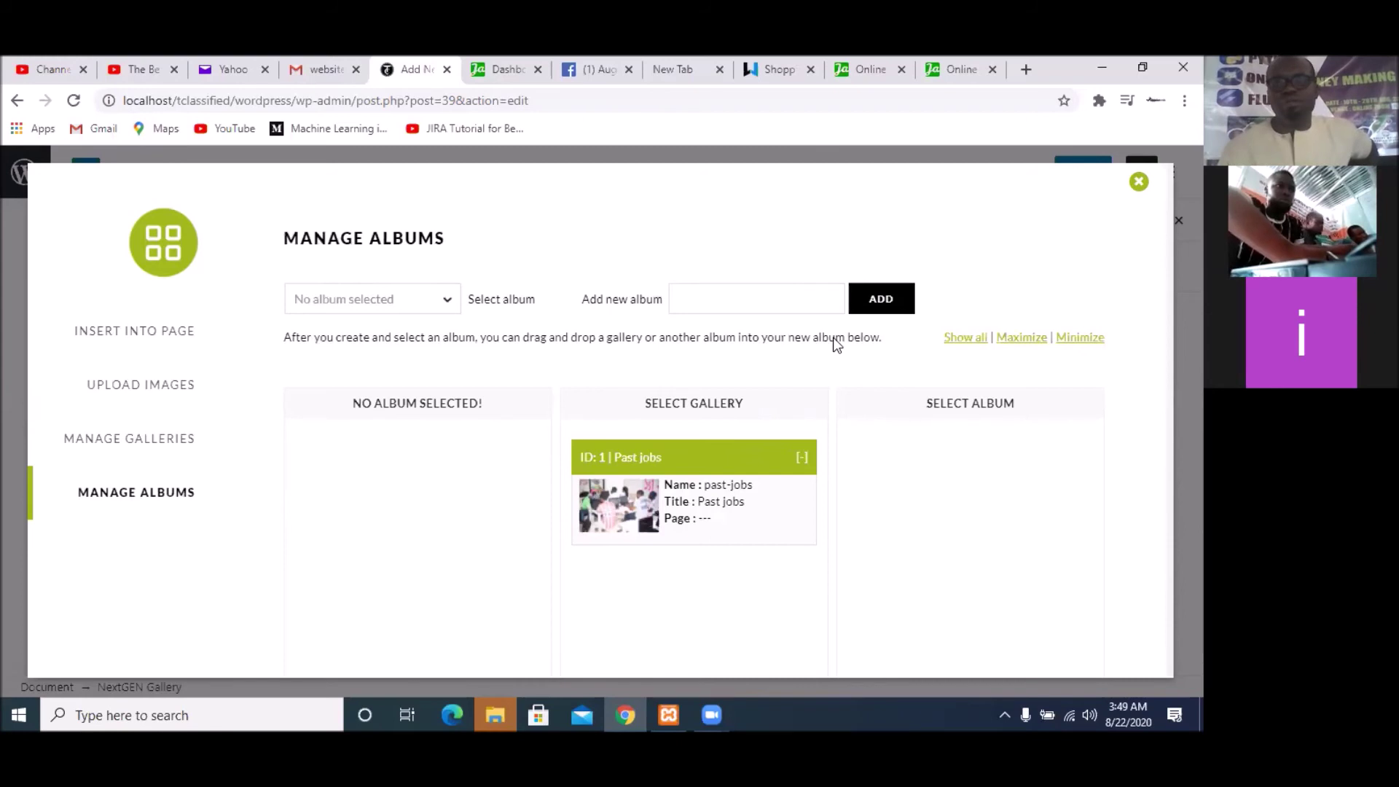
scroll(1028, 460, down, 5)
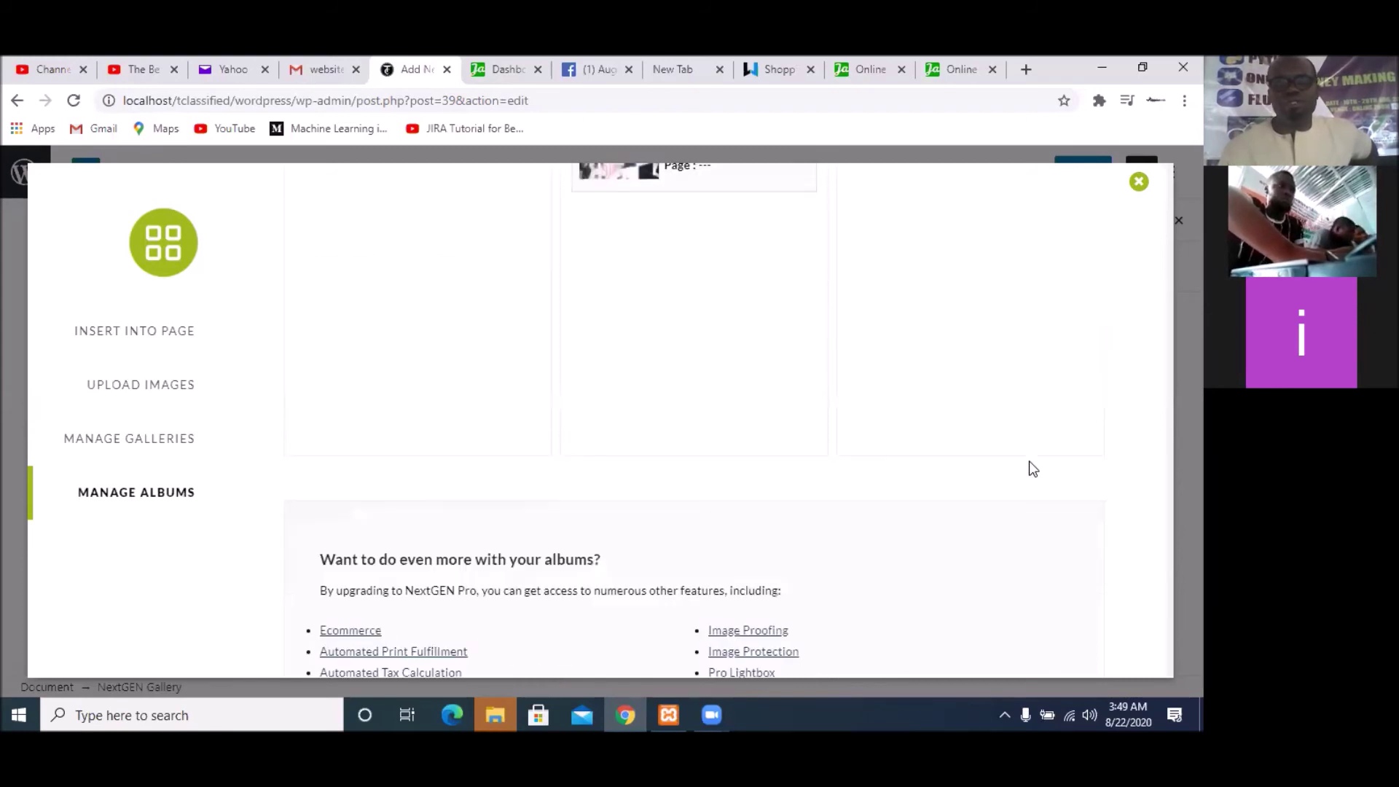
scroll(1028, 461, down, 3)
scroll(1029, 461, up, 8)
Close the NextGEN Gallery window and publish the Past Jobs page with public visibility, dismissing the notice
click(1141, 186)
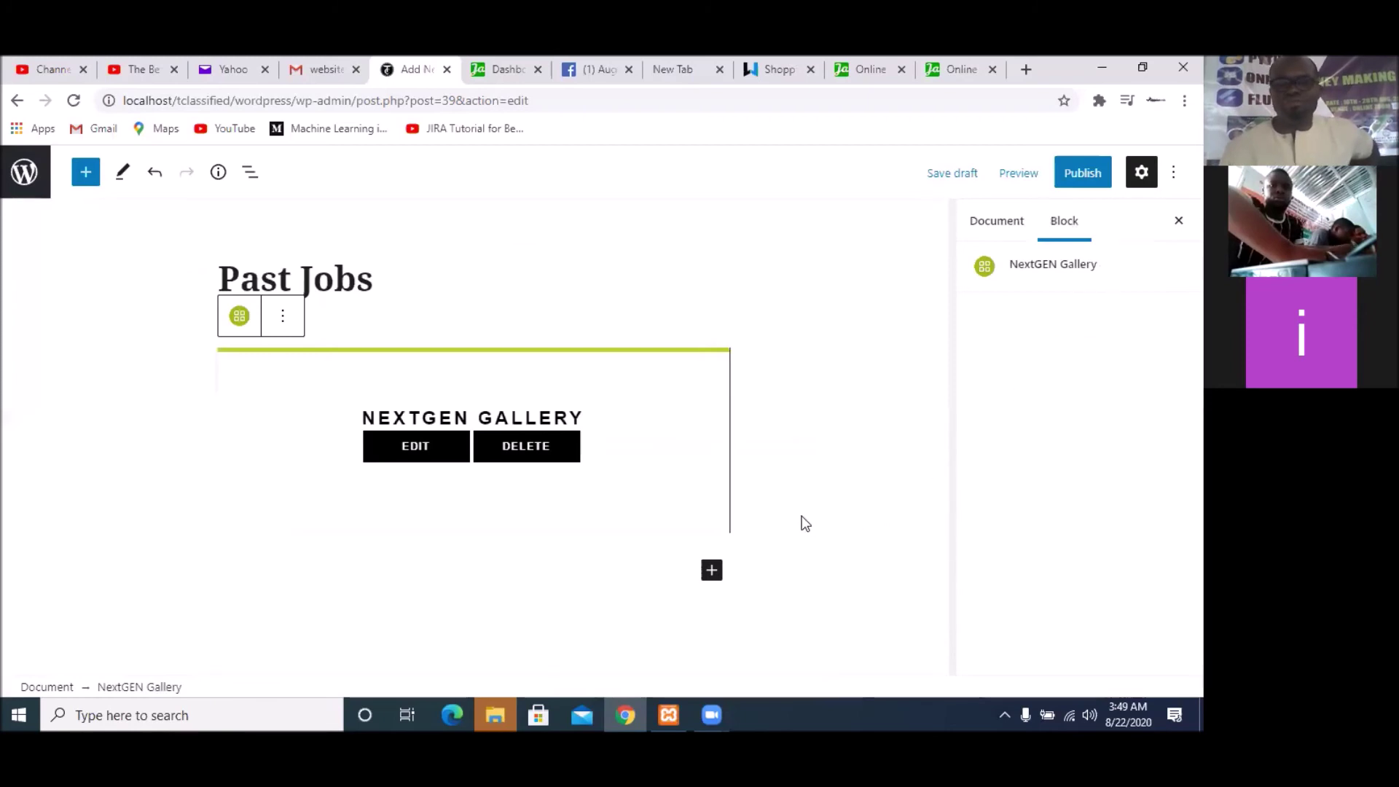
click(1076, 182)
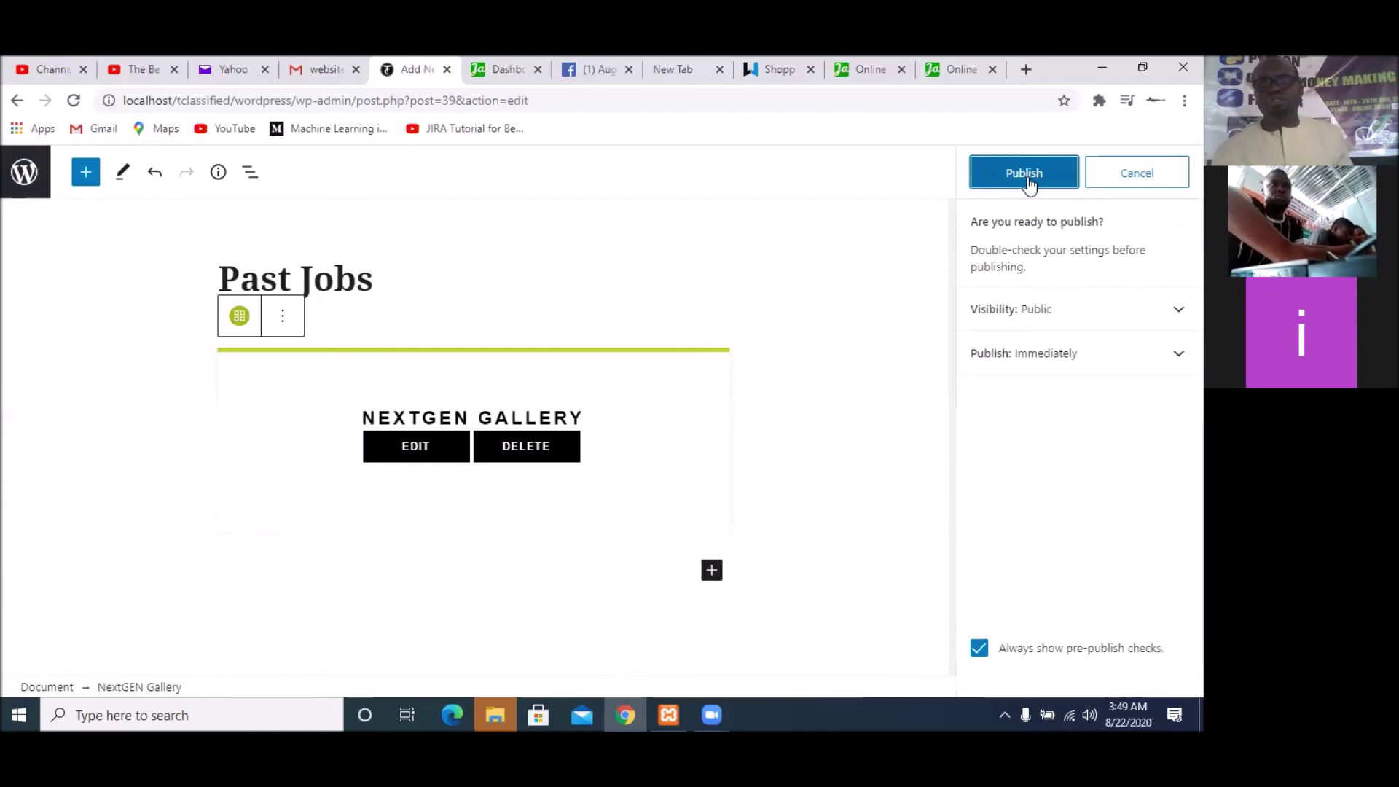
click(1024, 191)
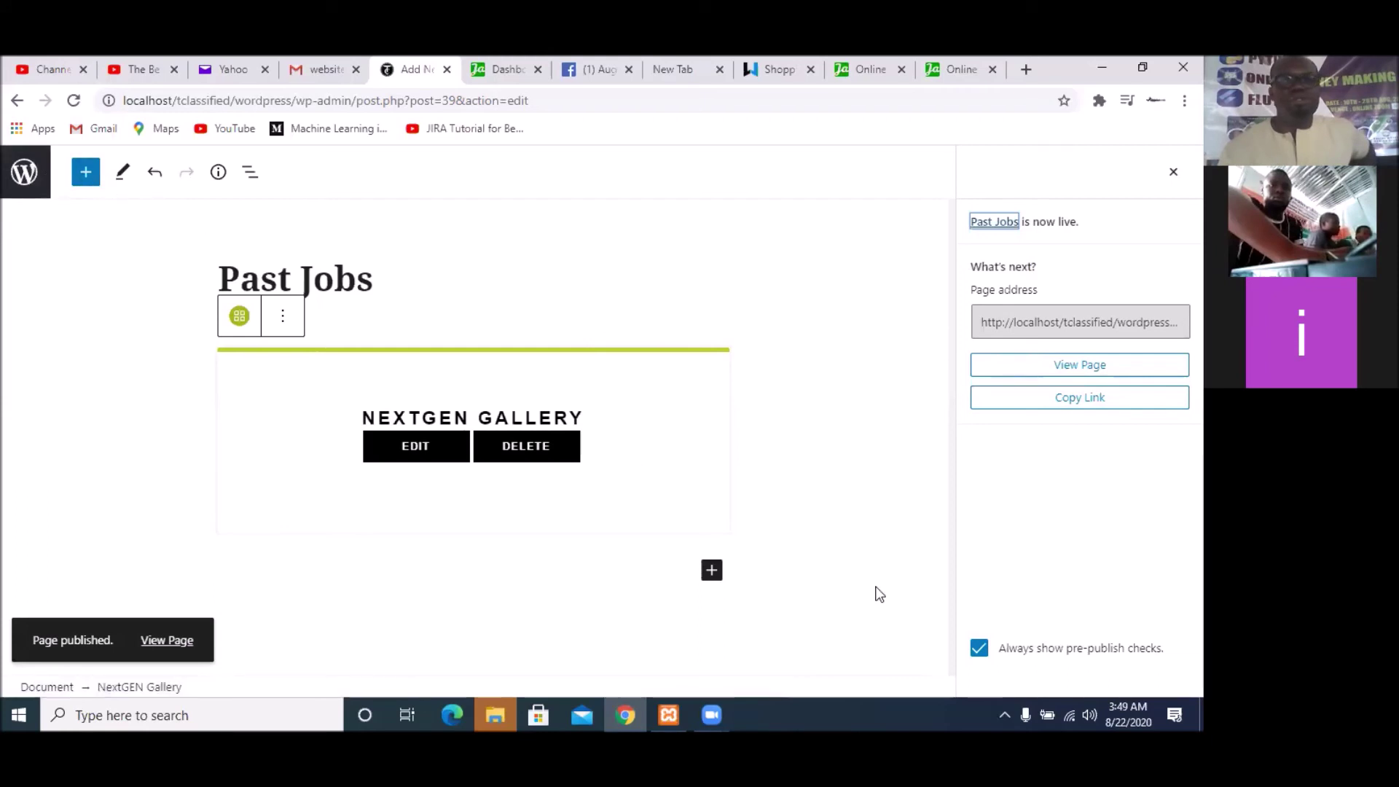
click(46, 649)
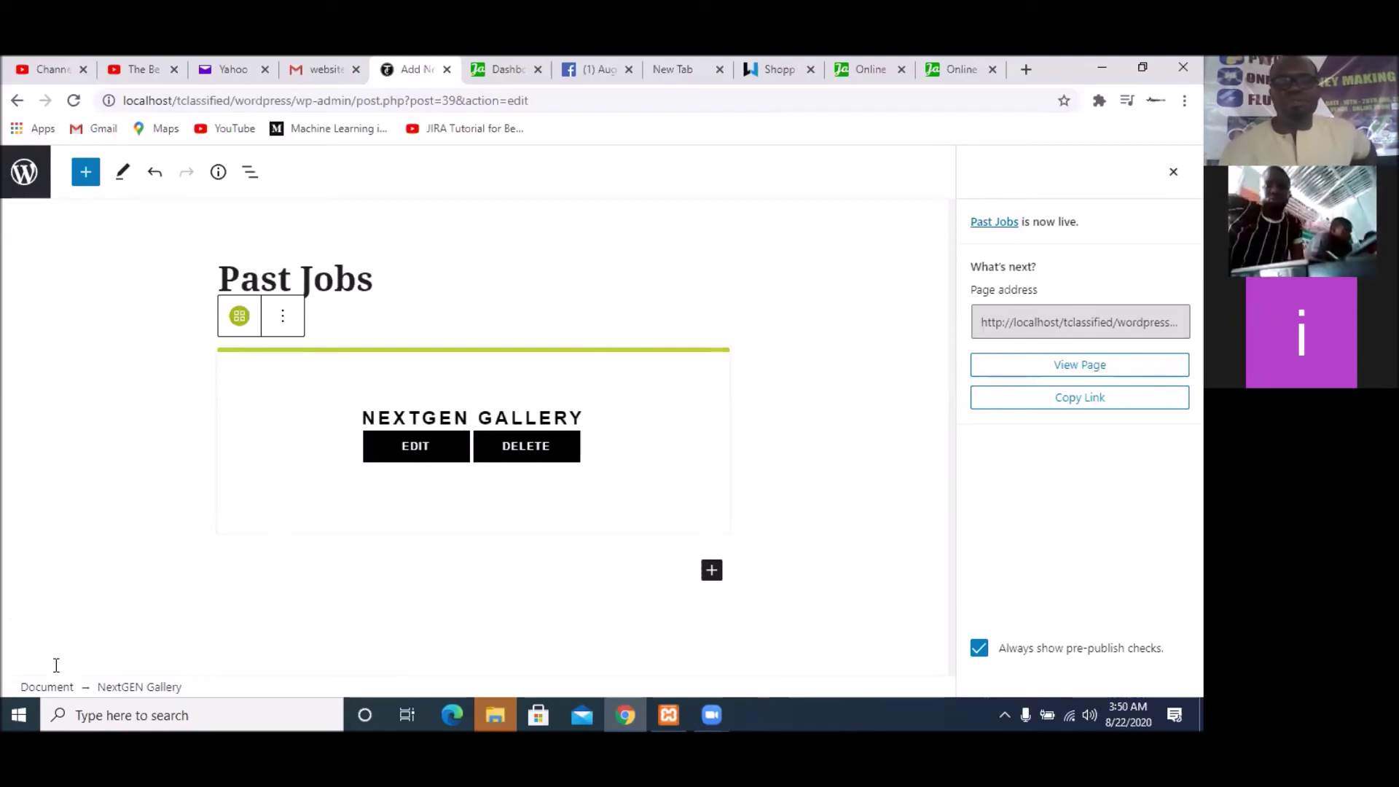
Open the published Past Jobs page and examine its banner, heading and gallery thumbnails
click(391, 102)
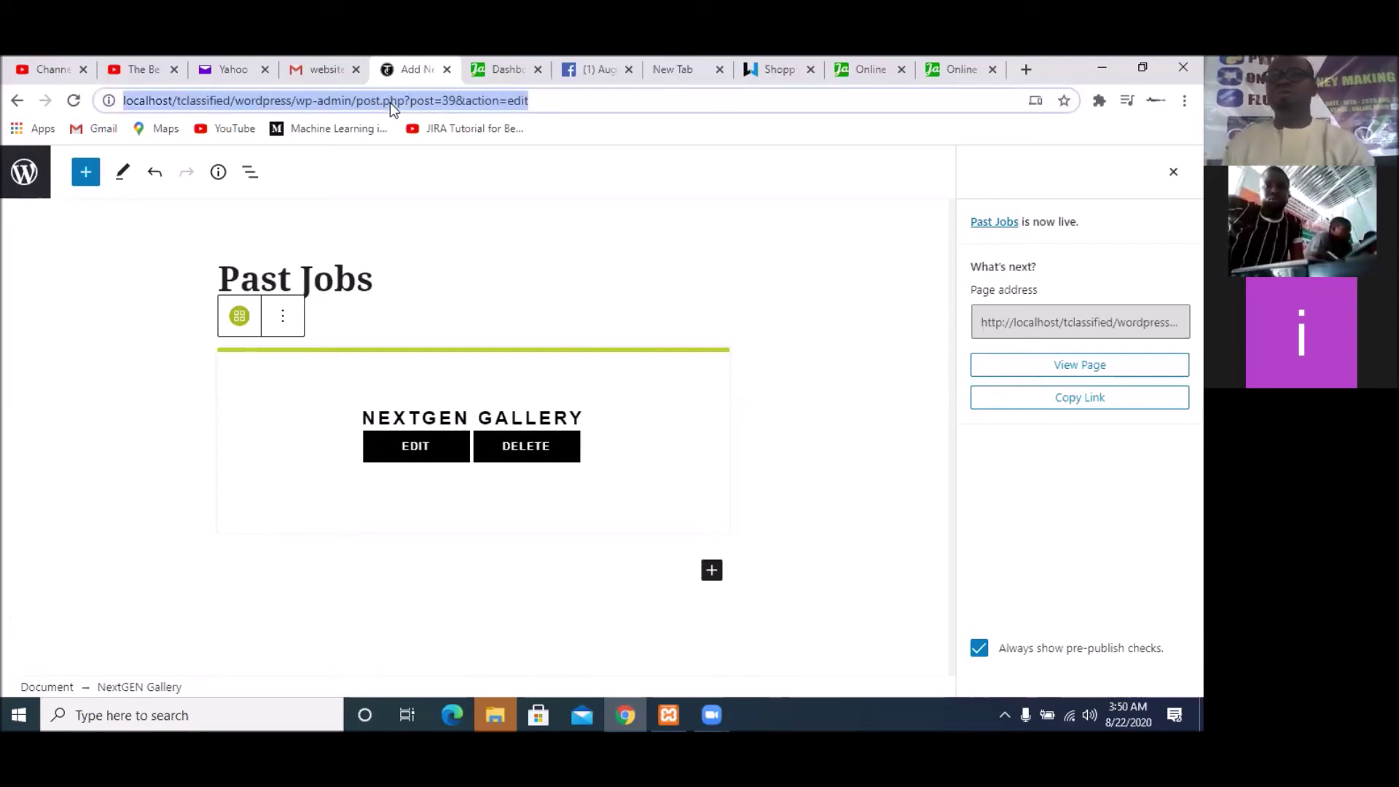
click(1093, 369)
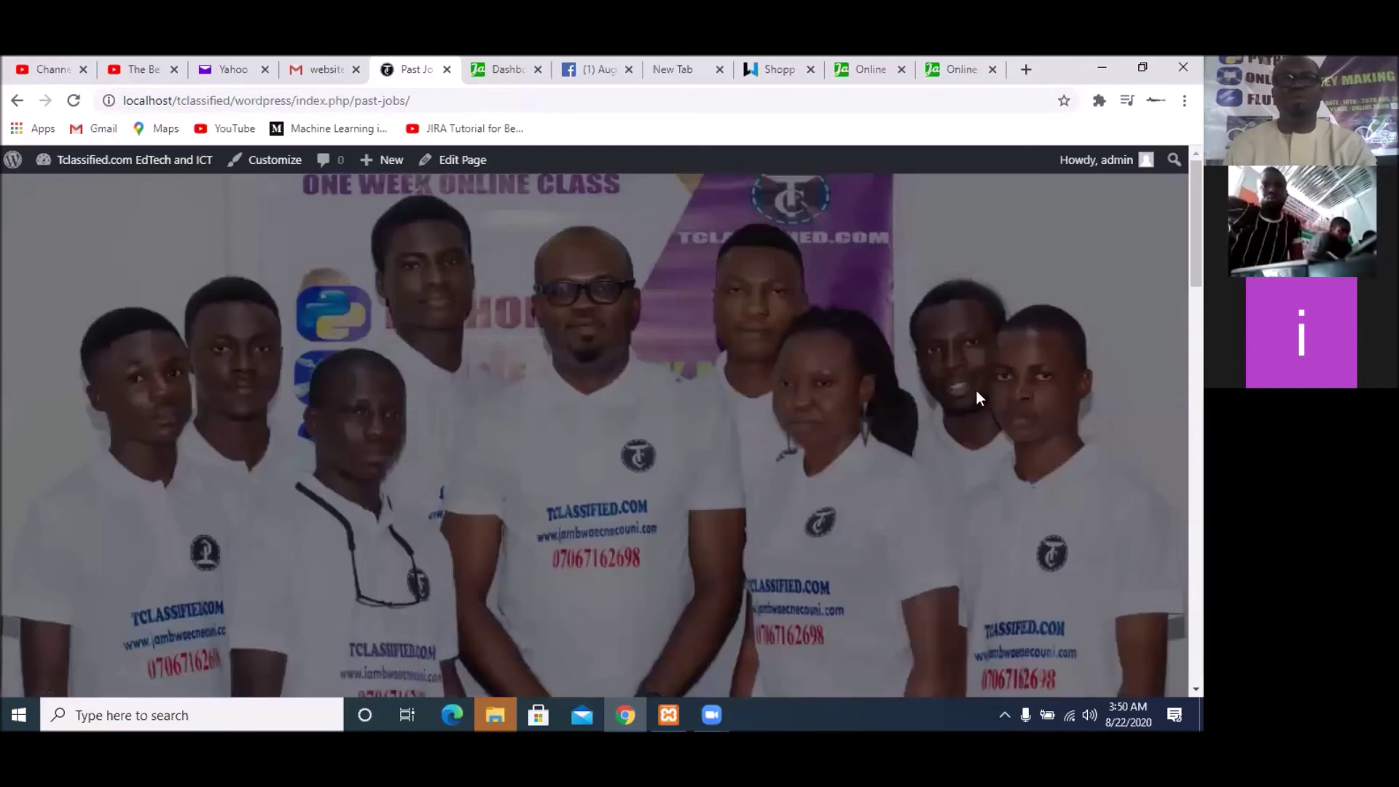
scroll(705, 365, down, 10)
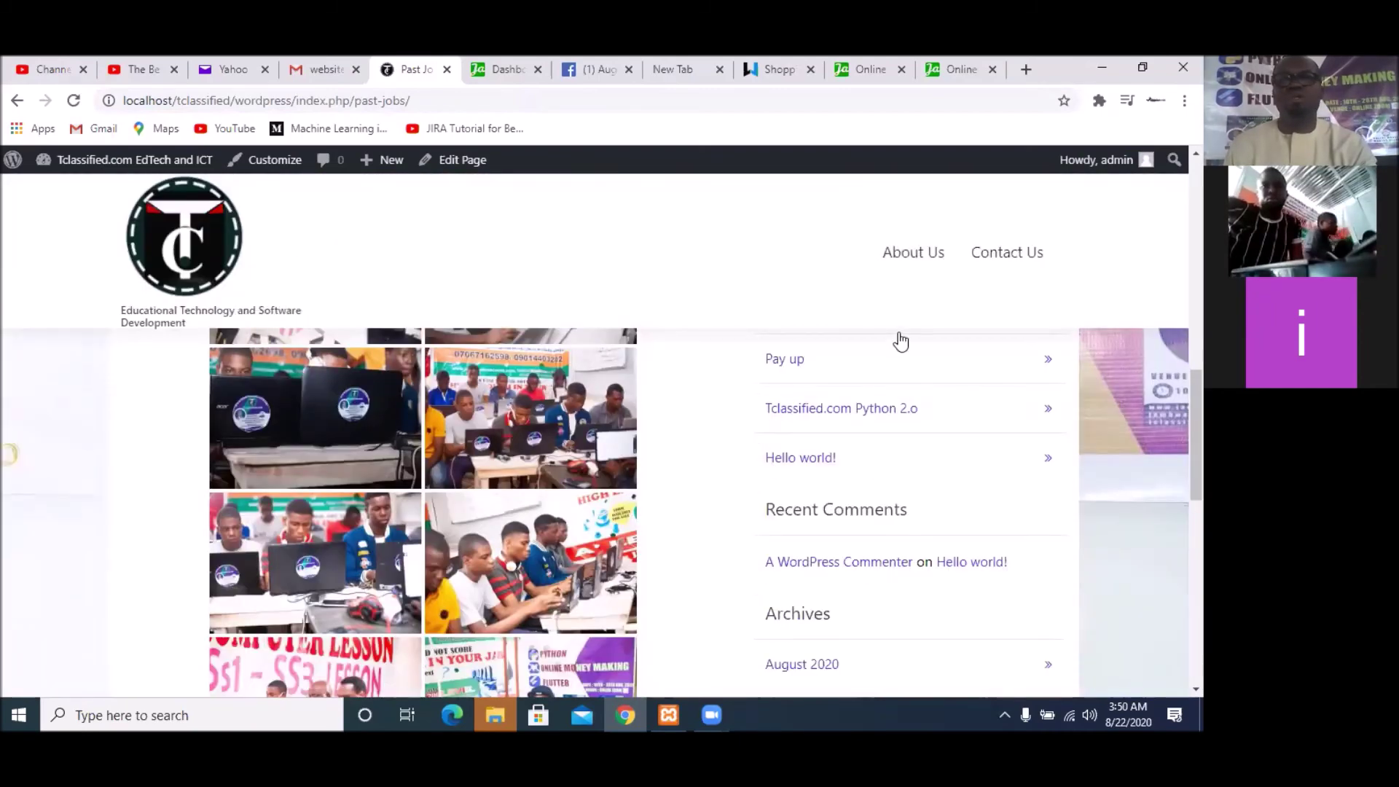
scroll(720, 366, up, 3)
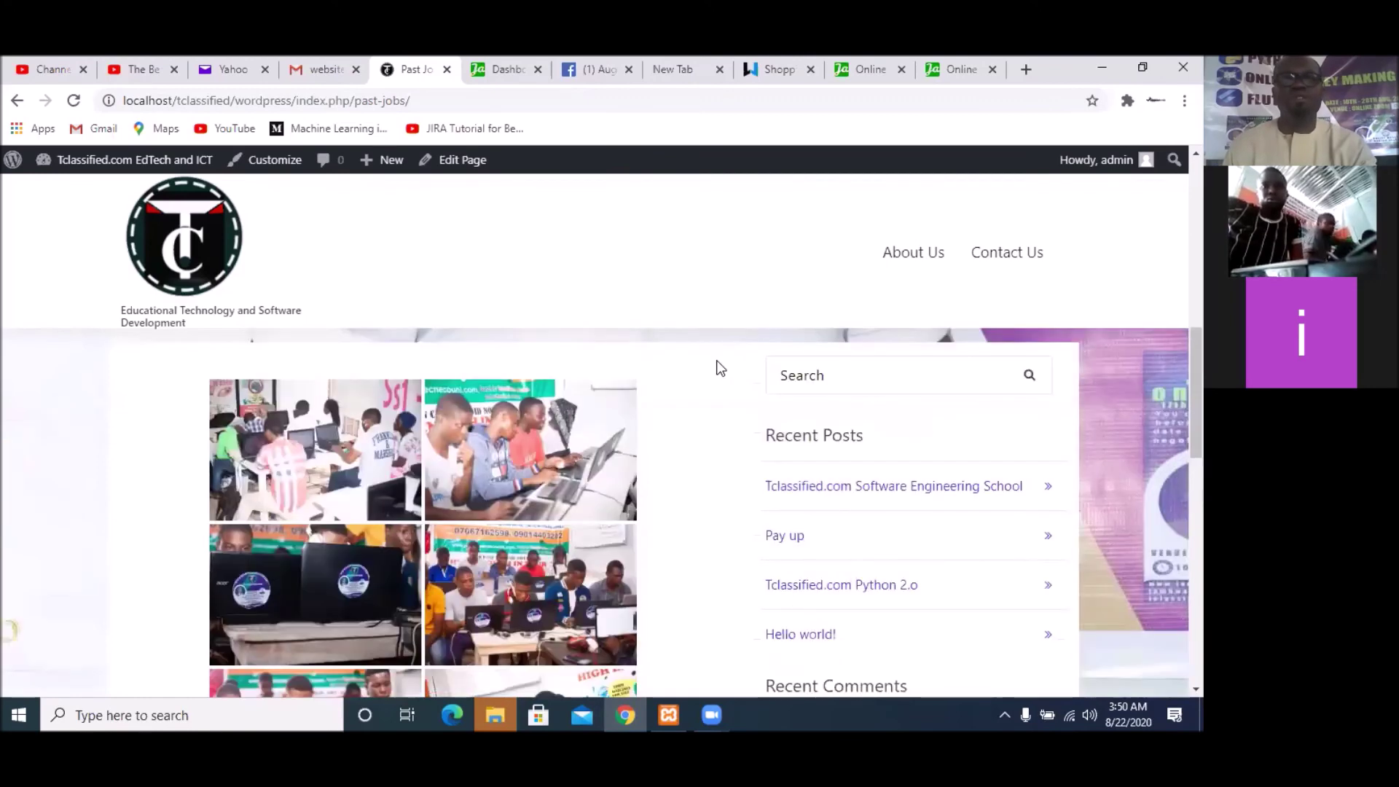
scroll(716, 360, down, 3)
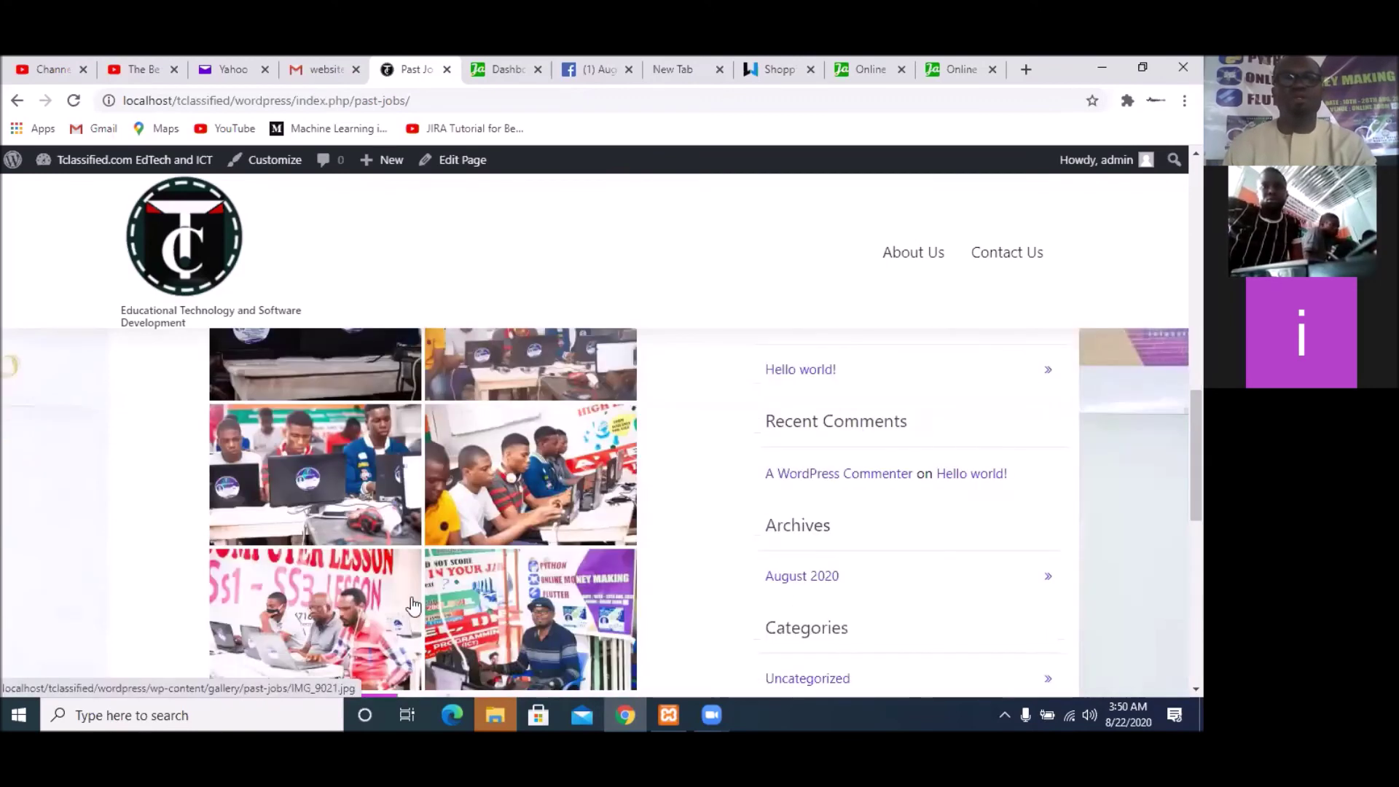
scroll(466, 583, down, 3)
scroll(369, 537, up, 3)
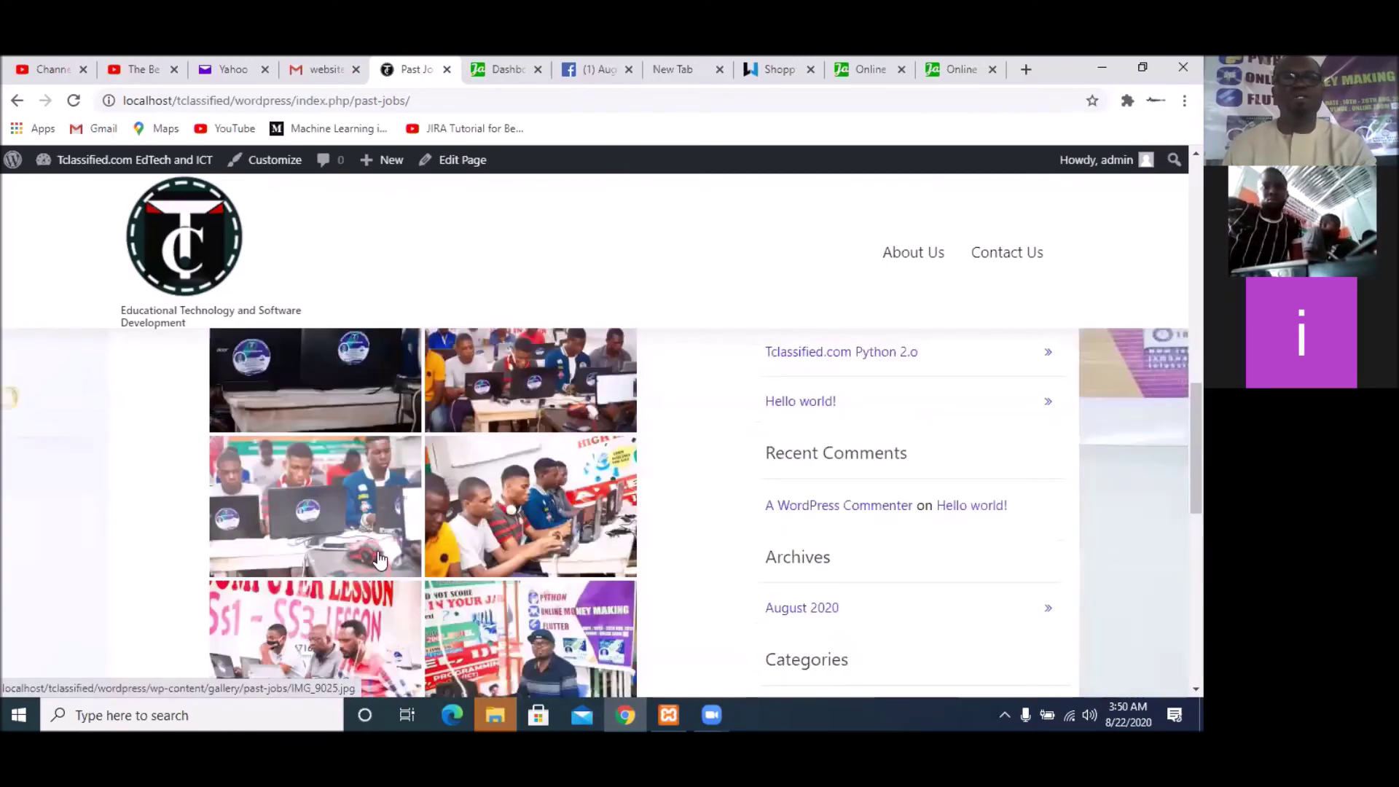
scroll(379, 558, up, 10)
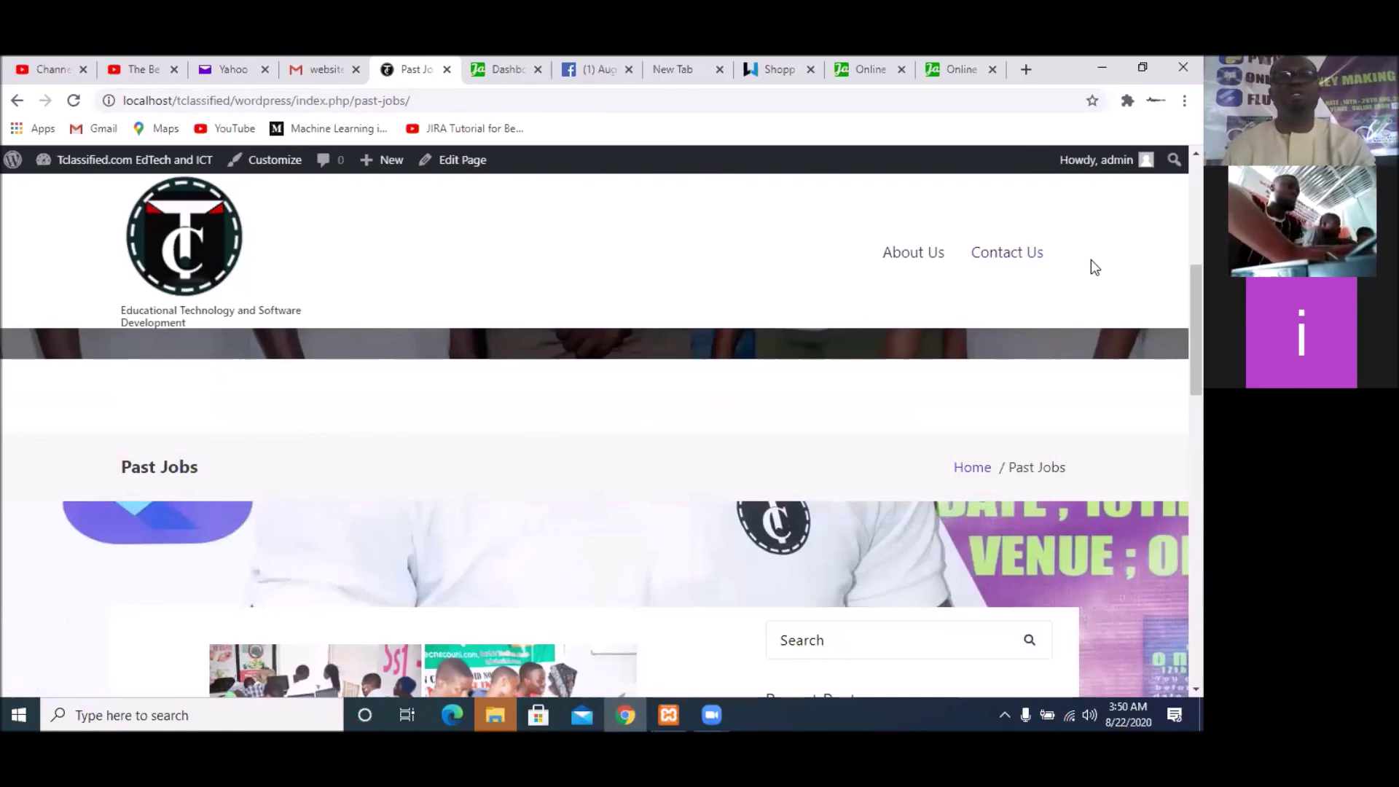
scroll(219, 468, down, 1)
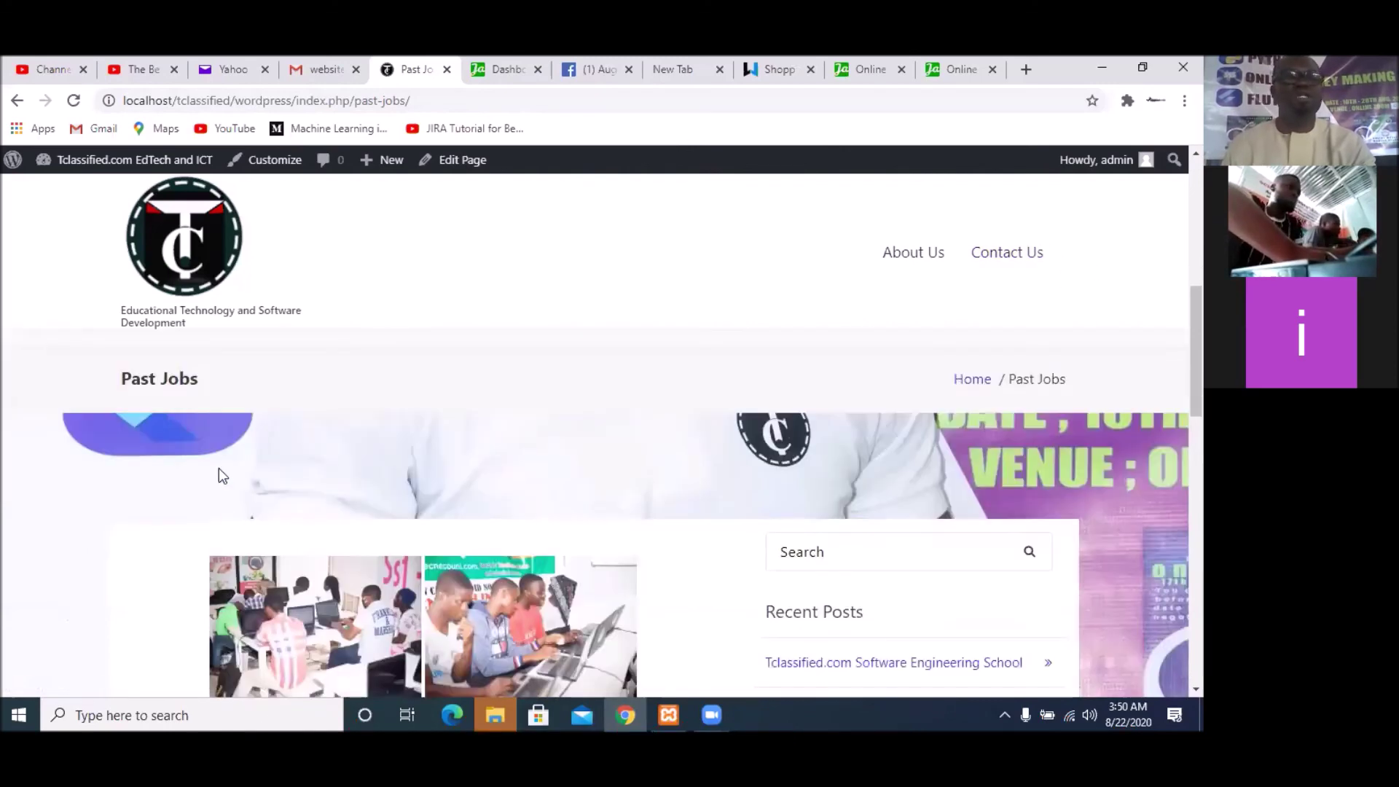
scroll(204, 466, up, 3)
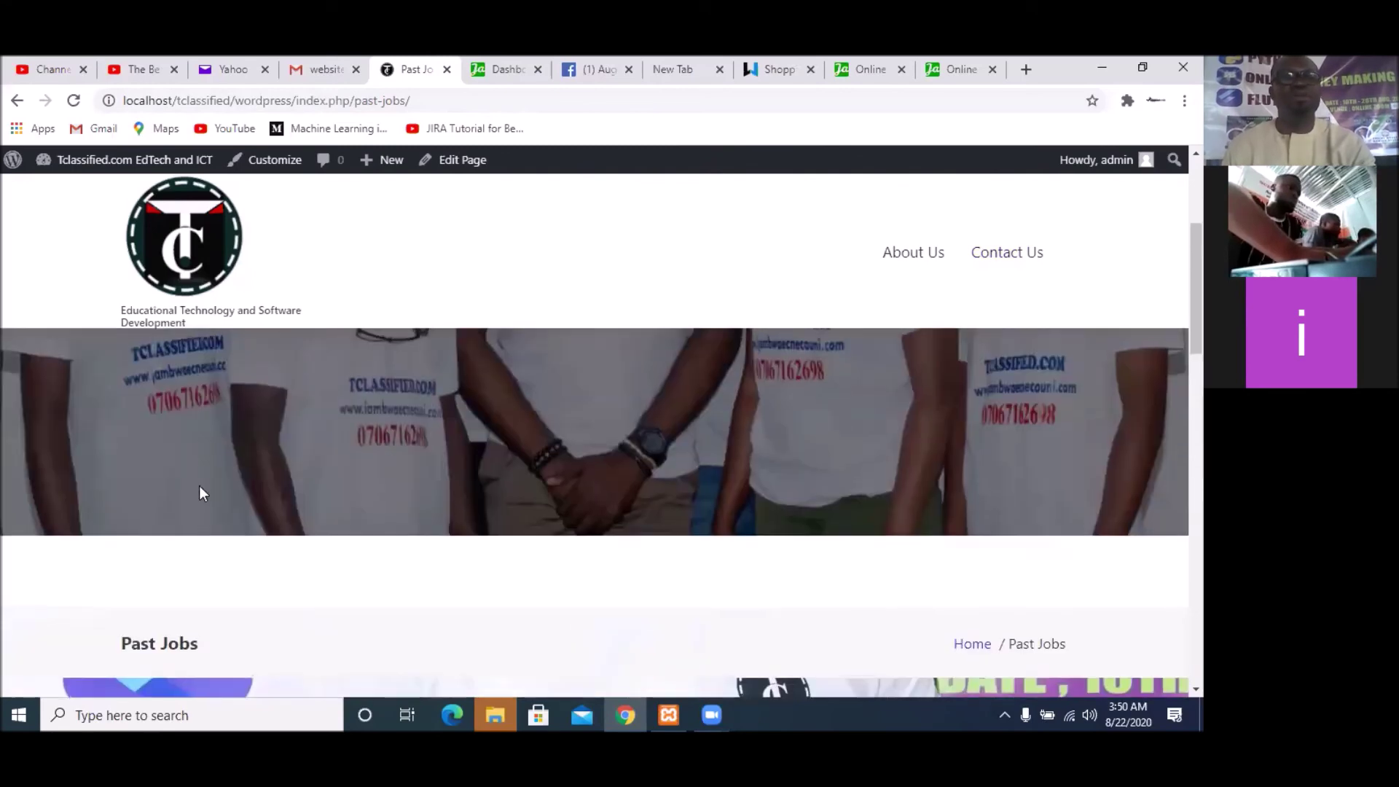
scroll(203, 494, down, 4)
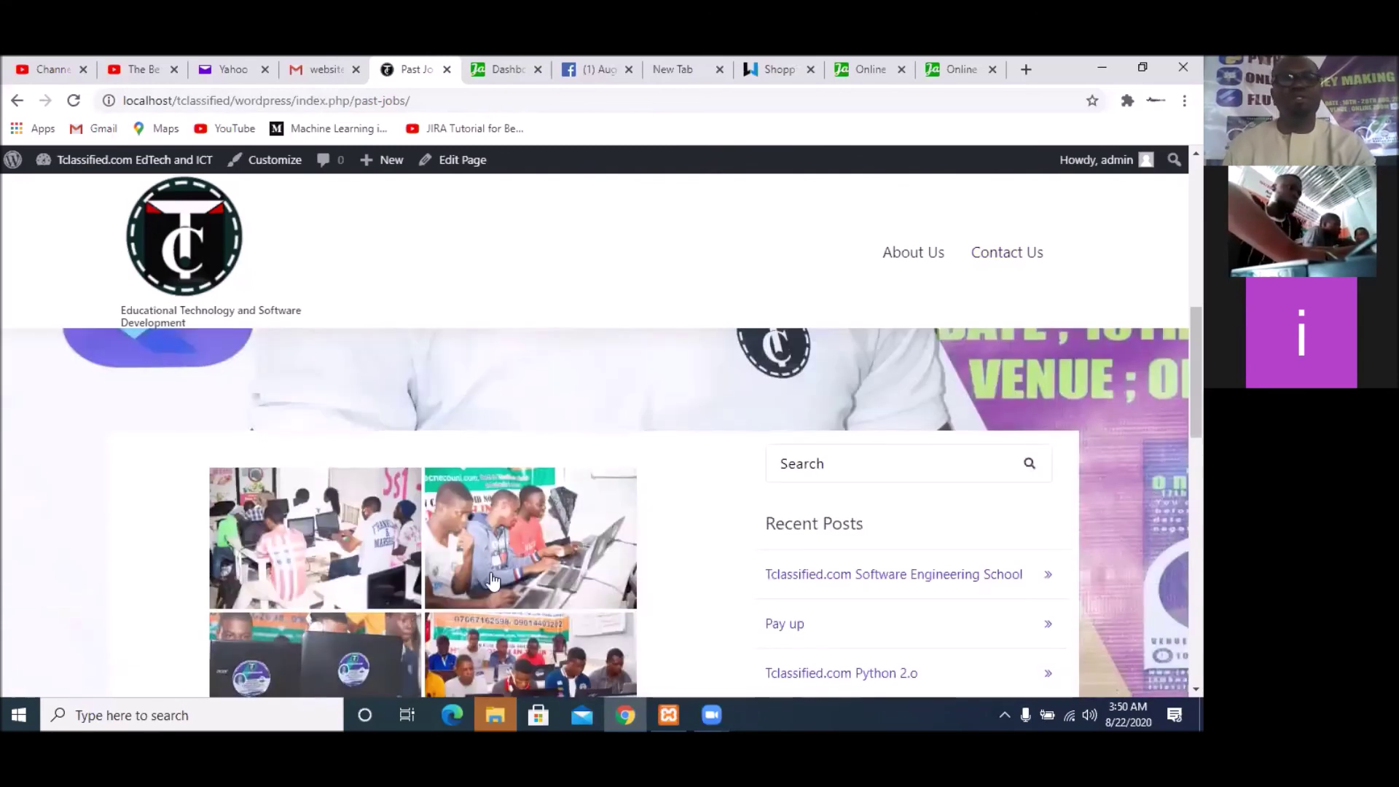
scroll(493, 580, down, 5)
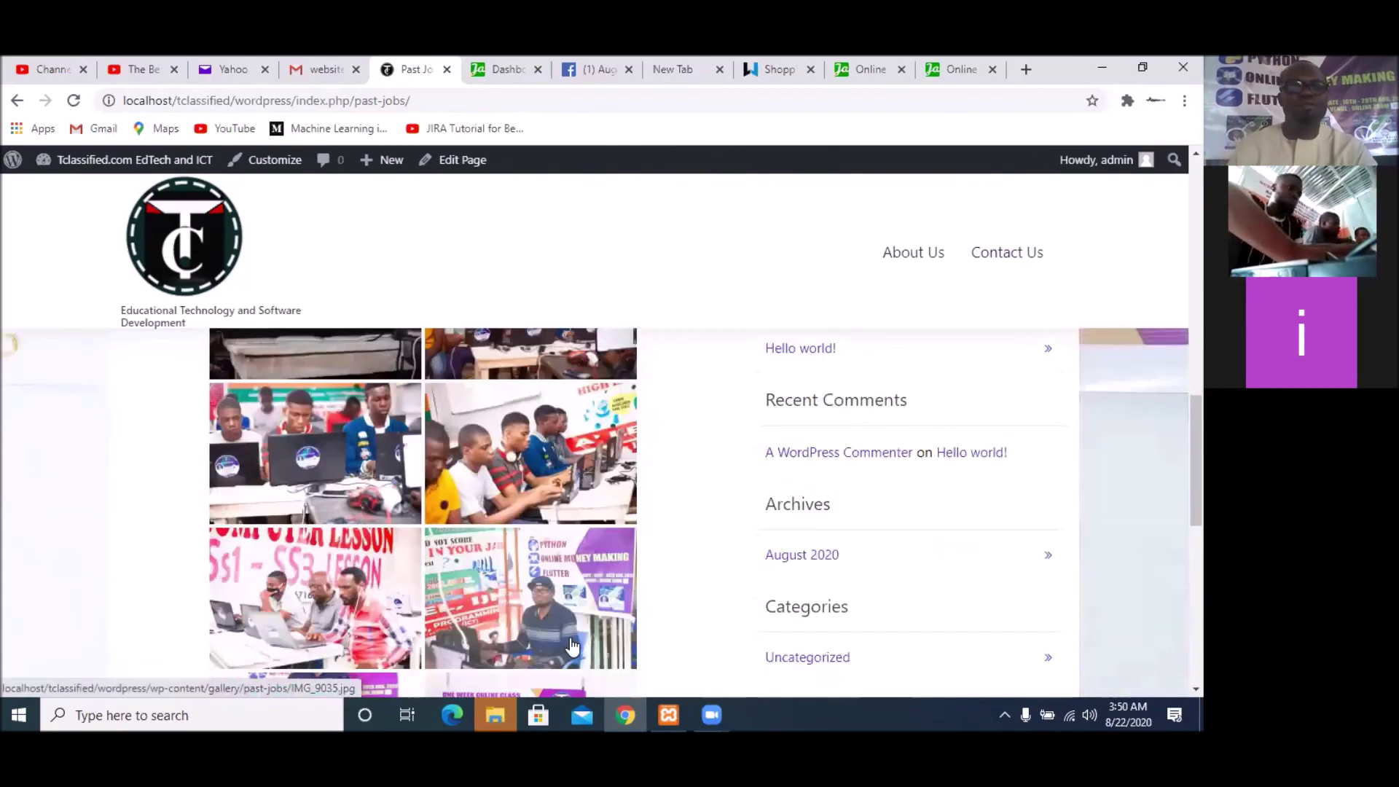
scroll(568, 644, down, 5)
scroll(510, 627, up, 8)
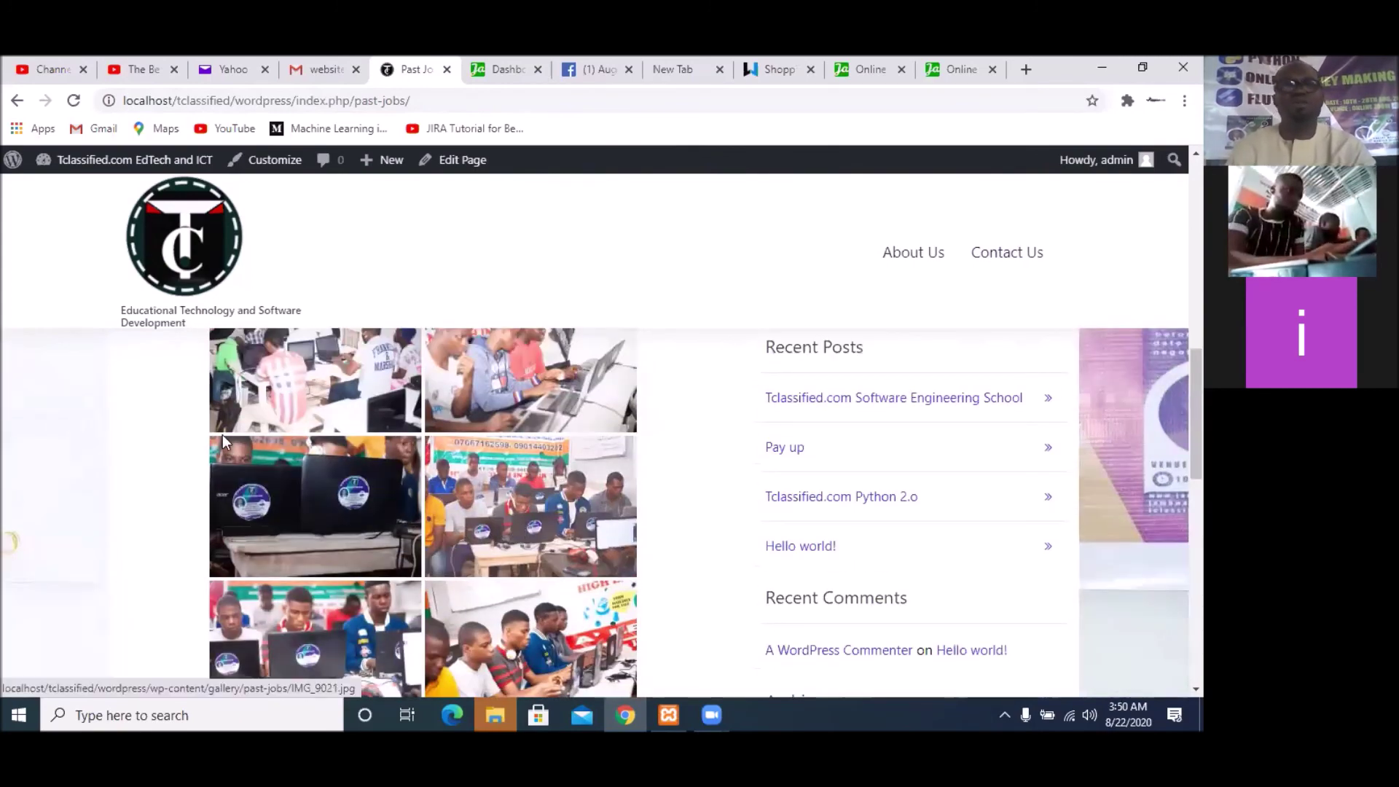
scroll(237, 515, up, 10)
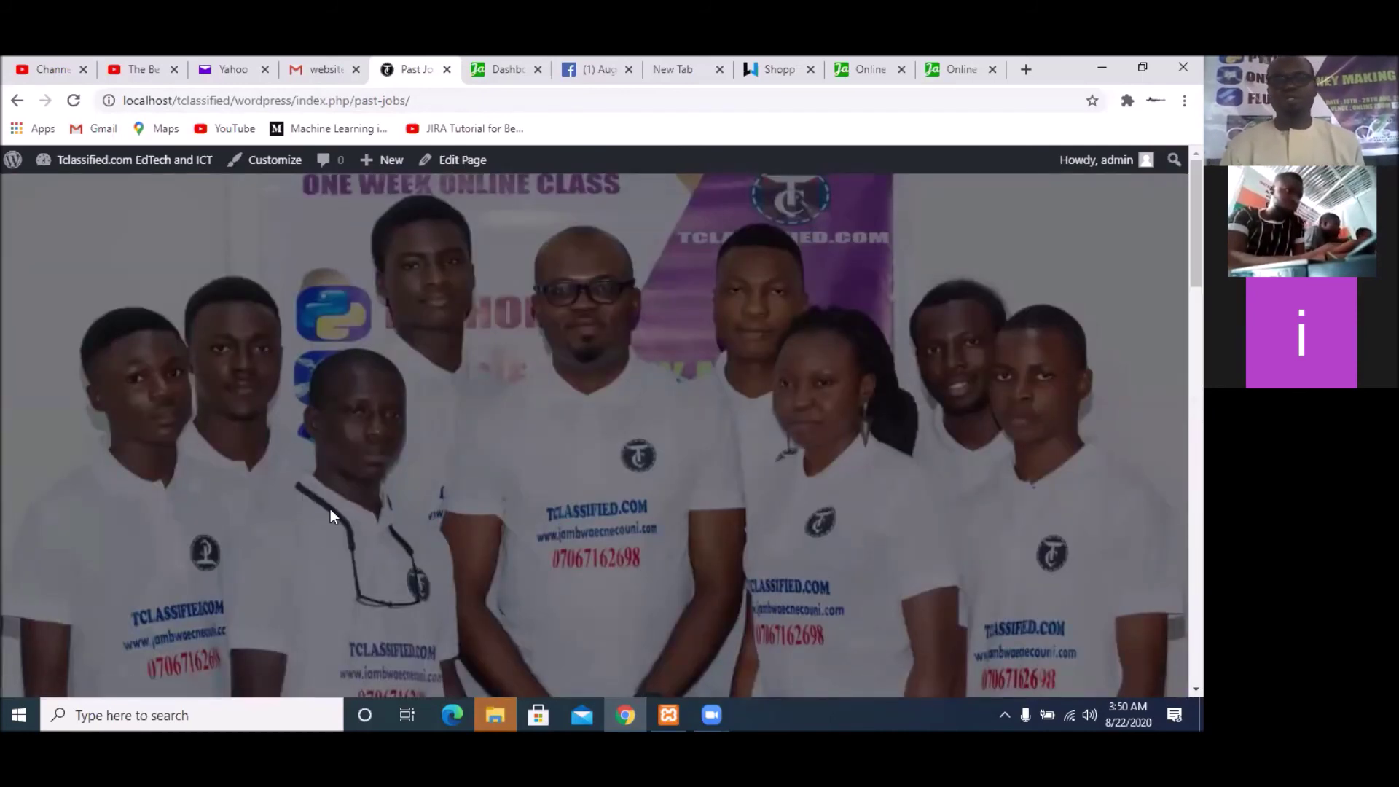
scroll(198, 617, down, 1)
scroll(198, 617, down, 10)
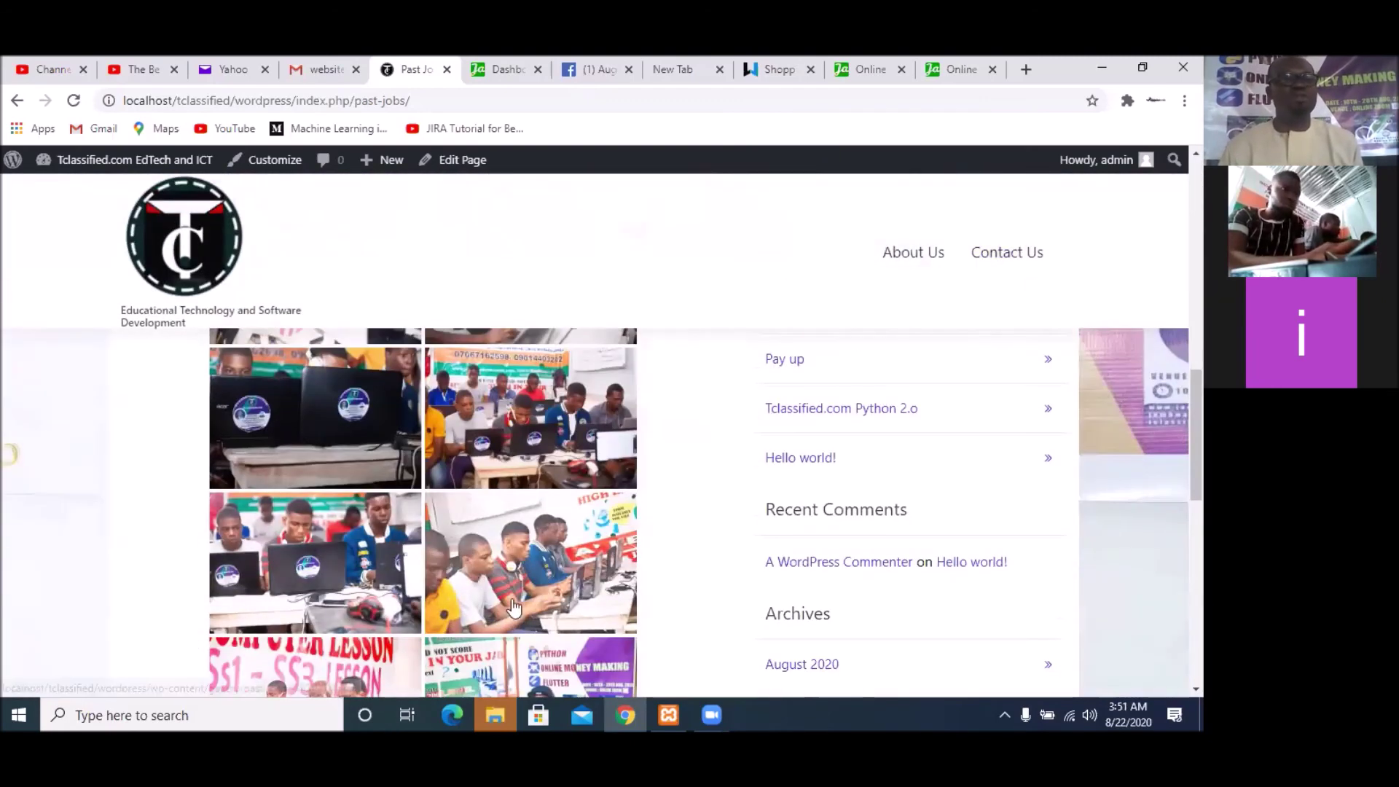
scroll(377, 605, down, 2)
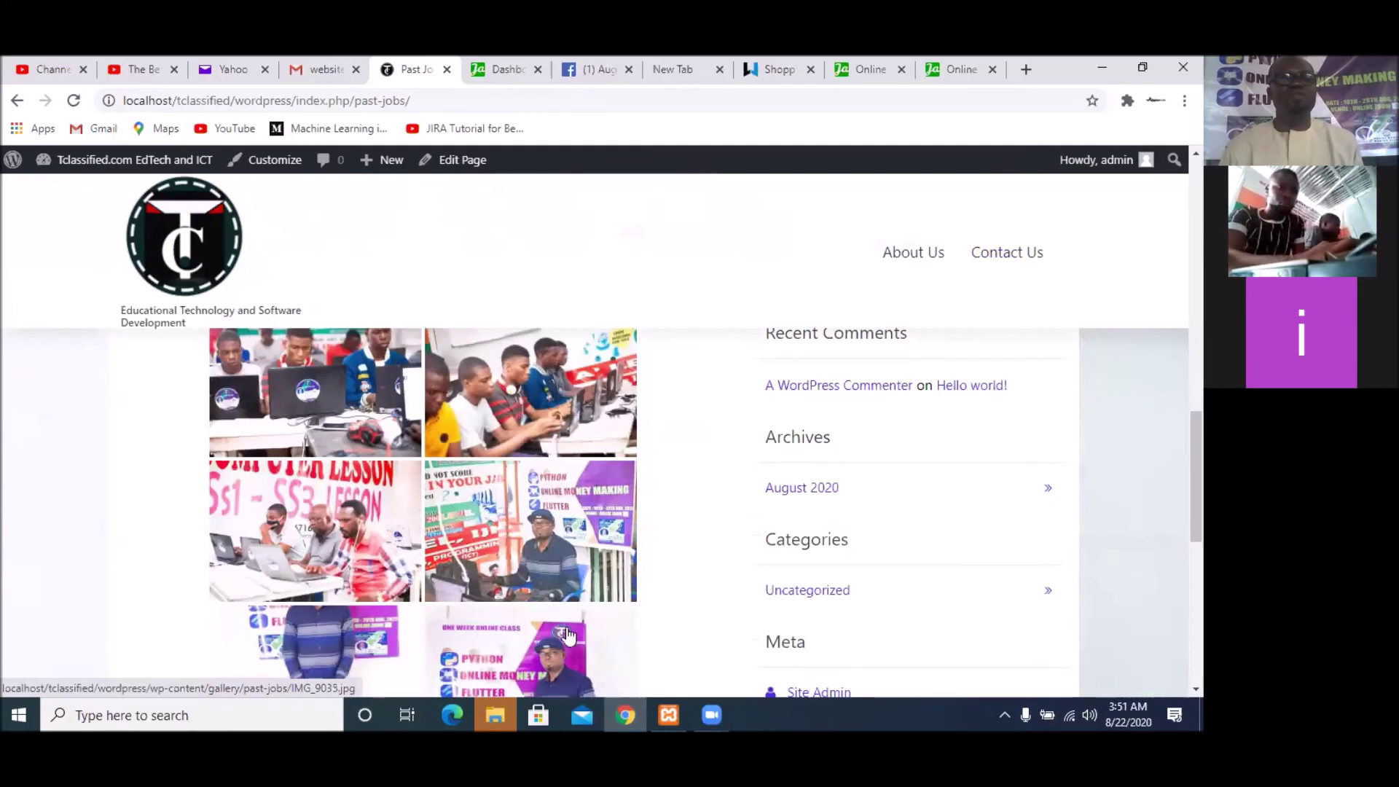
scroll(318, 577, up, 3)
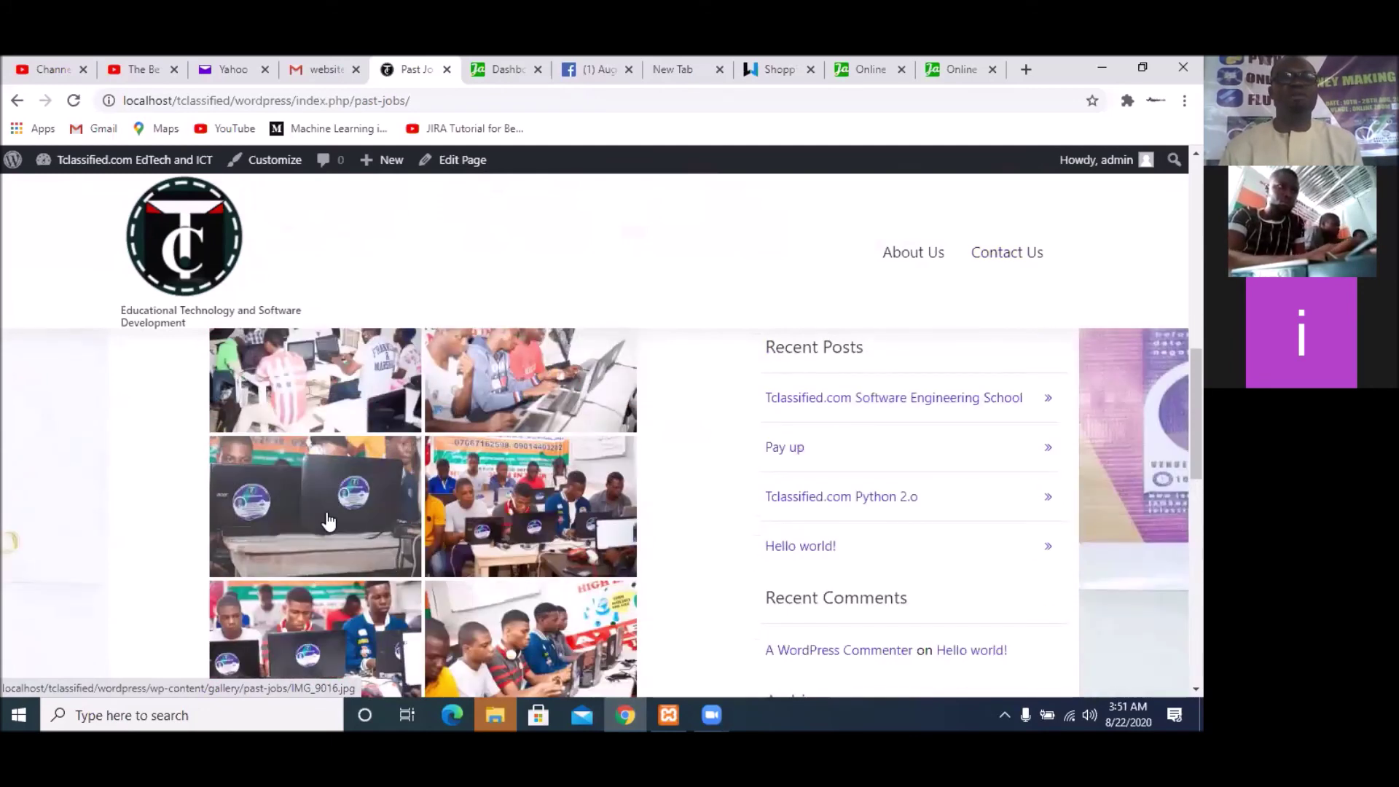
scroll(625, 581, up, 2)
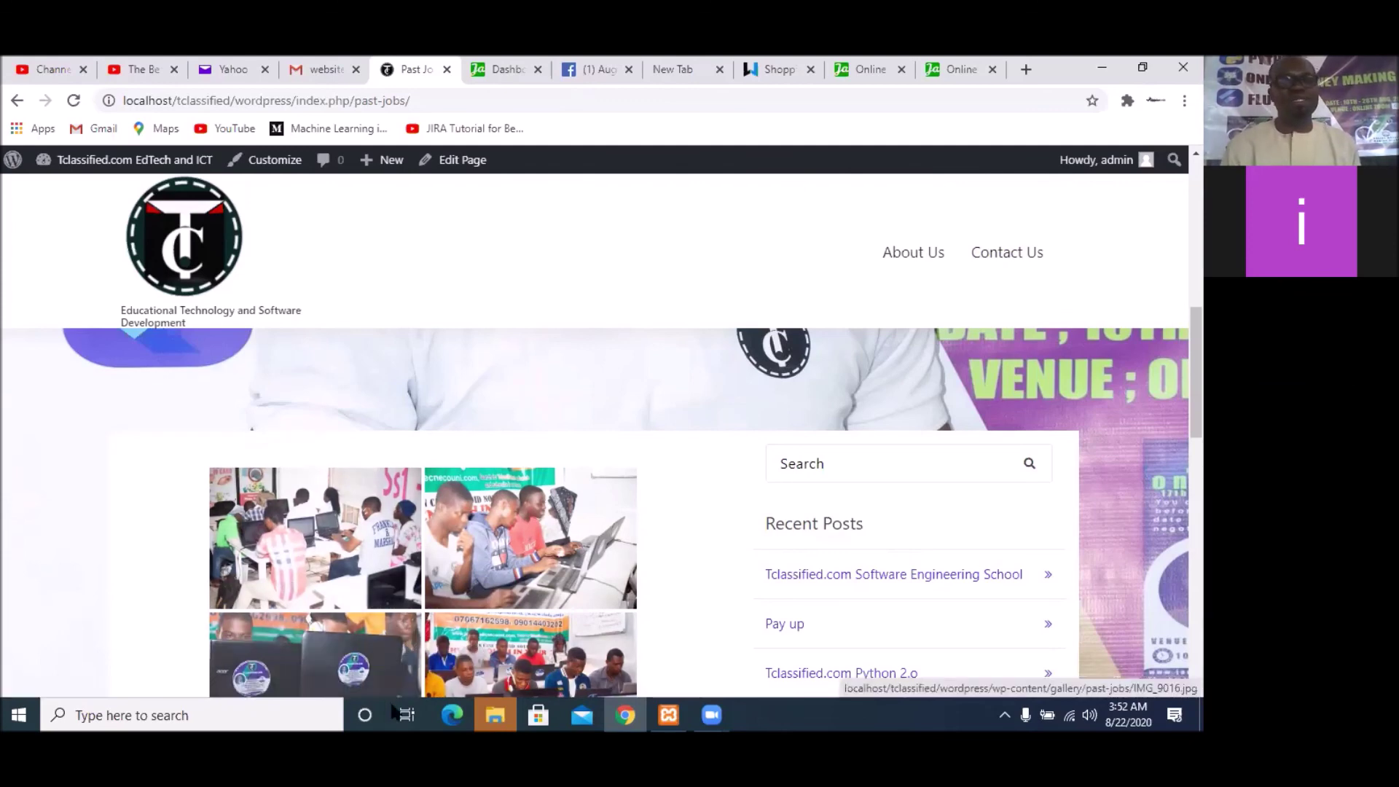
scroll(467, 671, down, 10)
scroll(437, 656, up, 6)
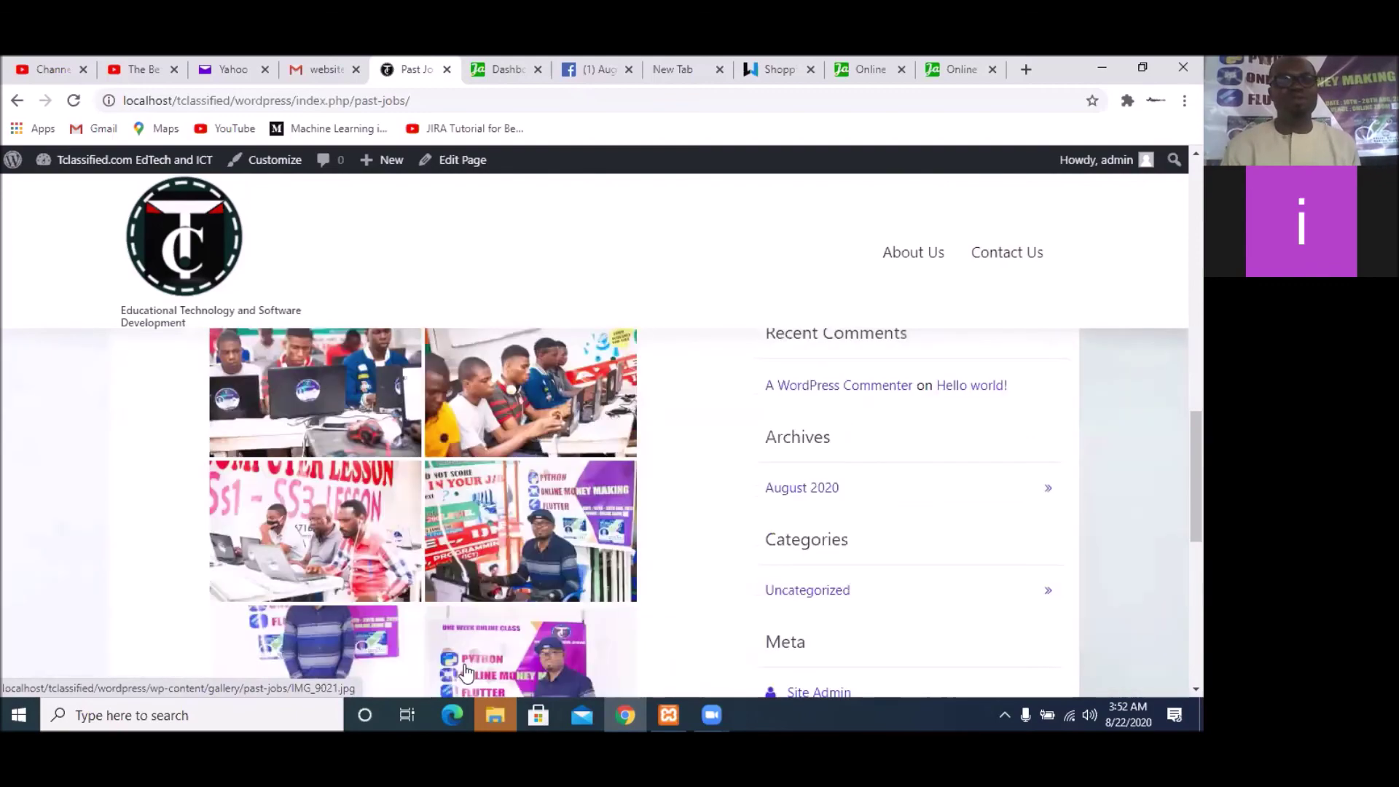
Enlarge the fifth gallery image and browse forward and backward through the enlarged images up to the last one
click(302, 581)
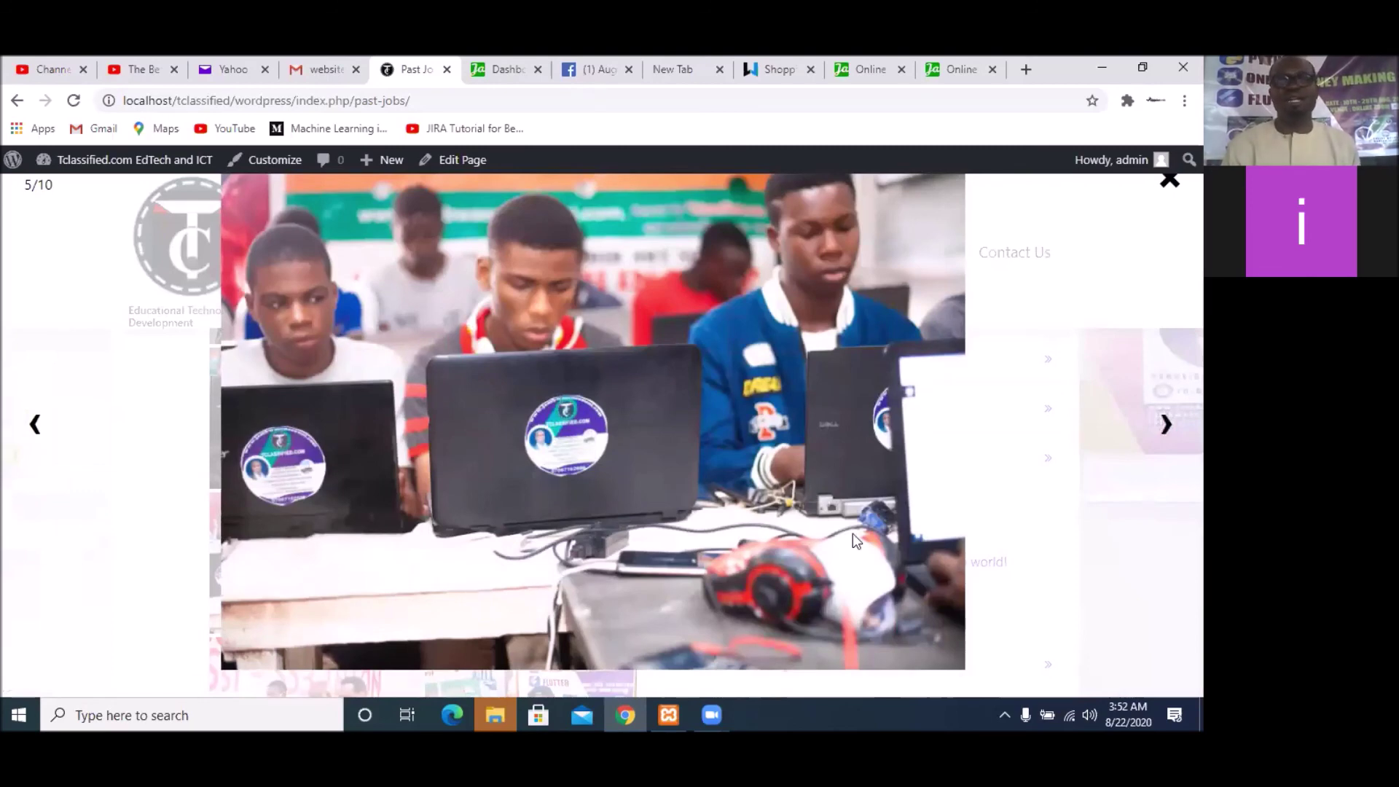
click(1167, 427)
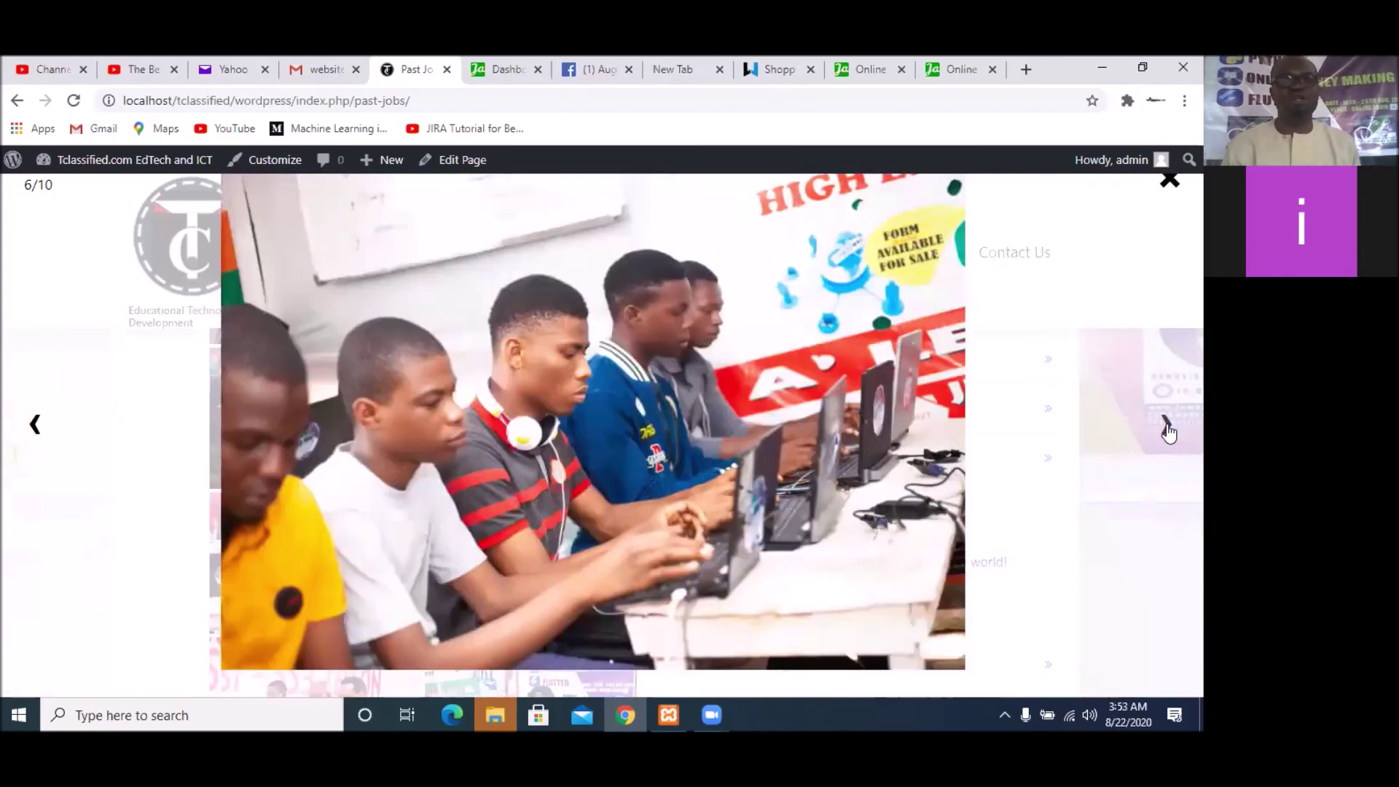
click(1167, 427)
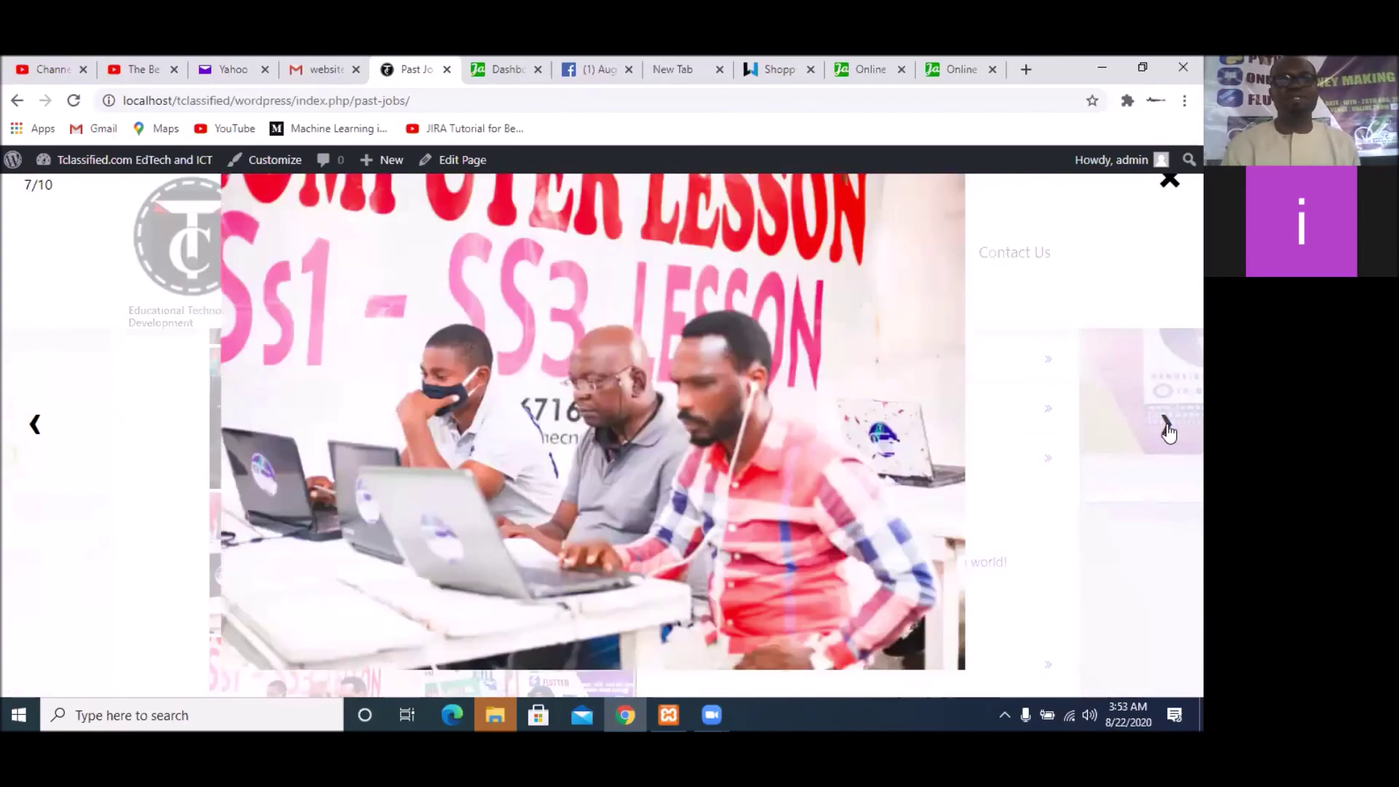
click(1168, 429)
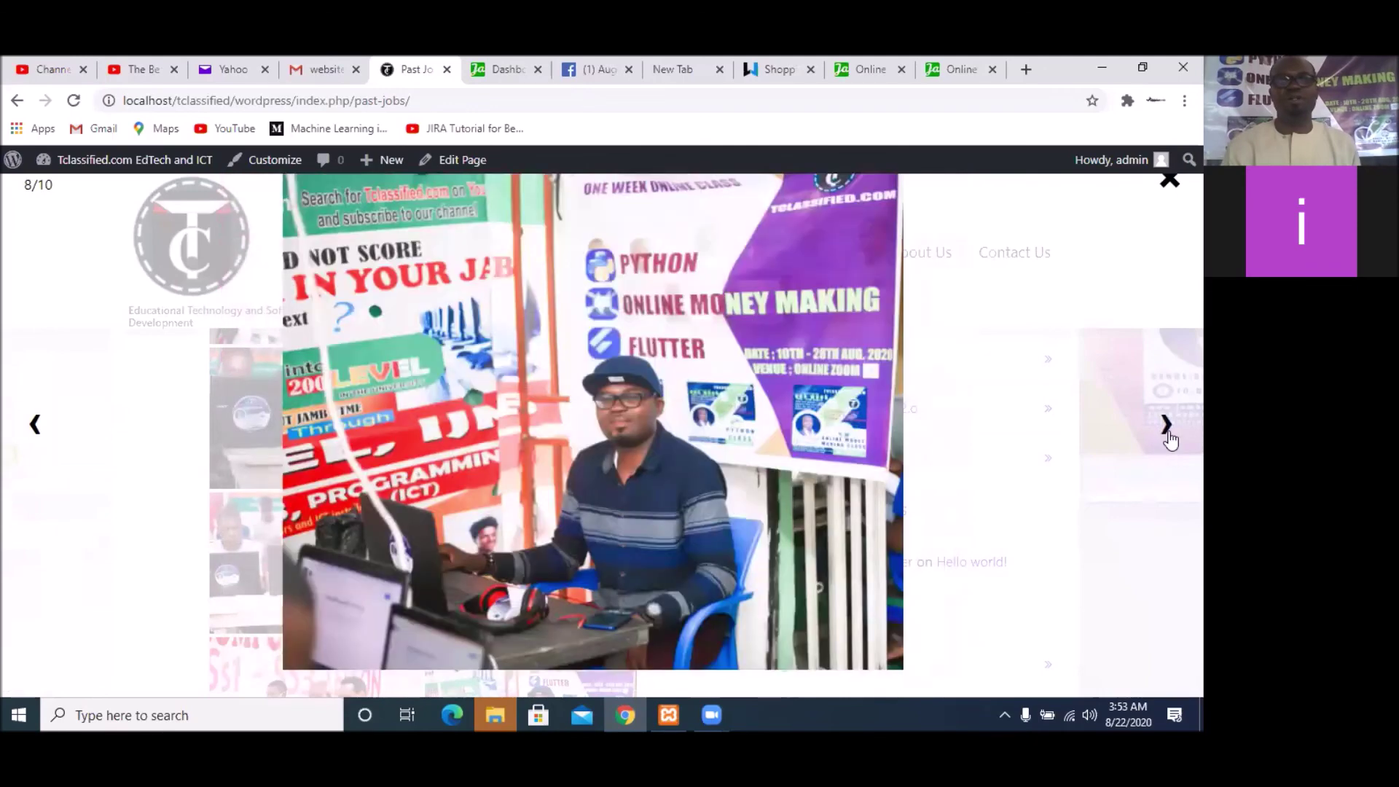
click(1167, 427)
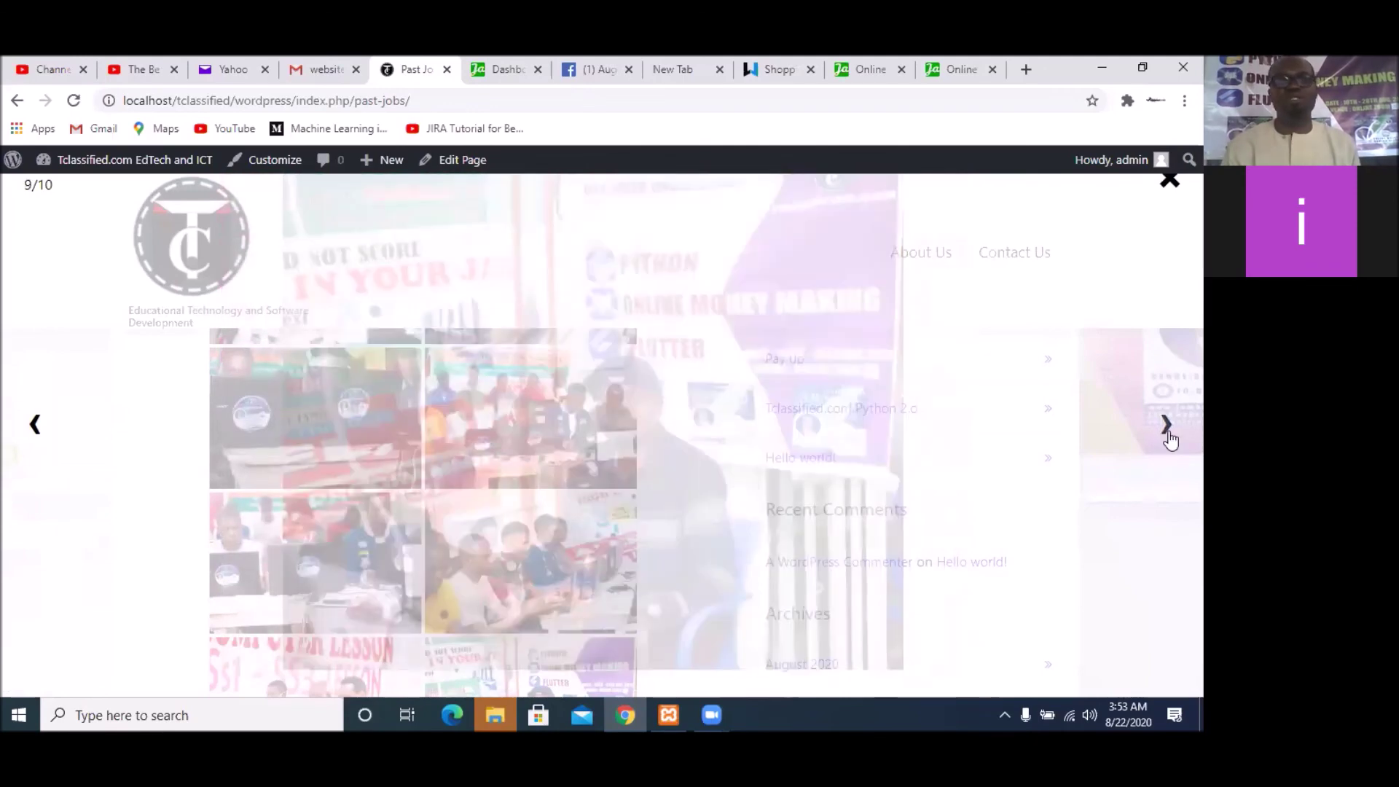
click(1167, 427)
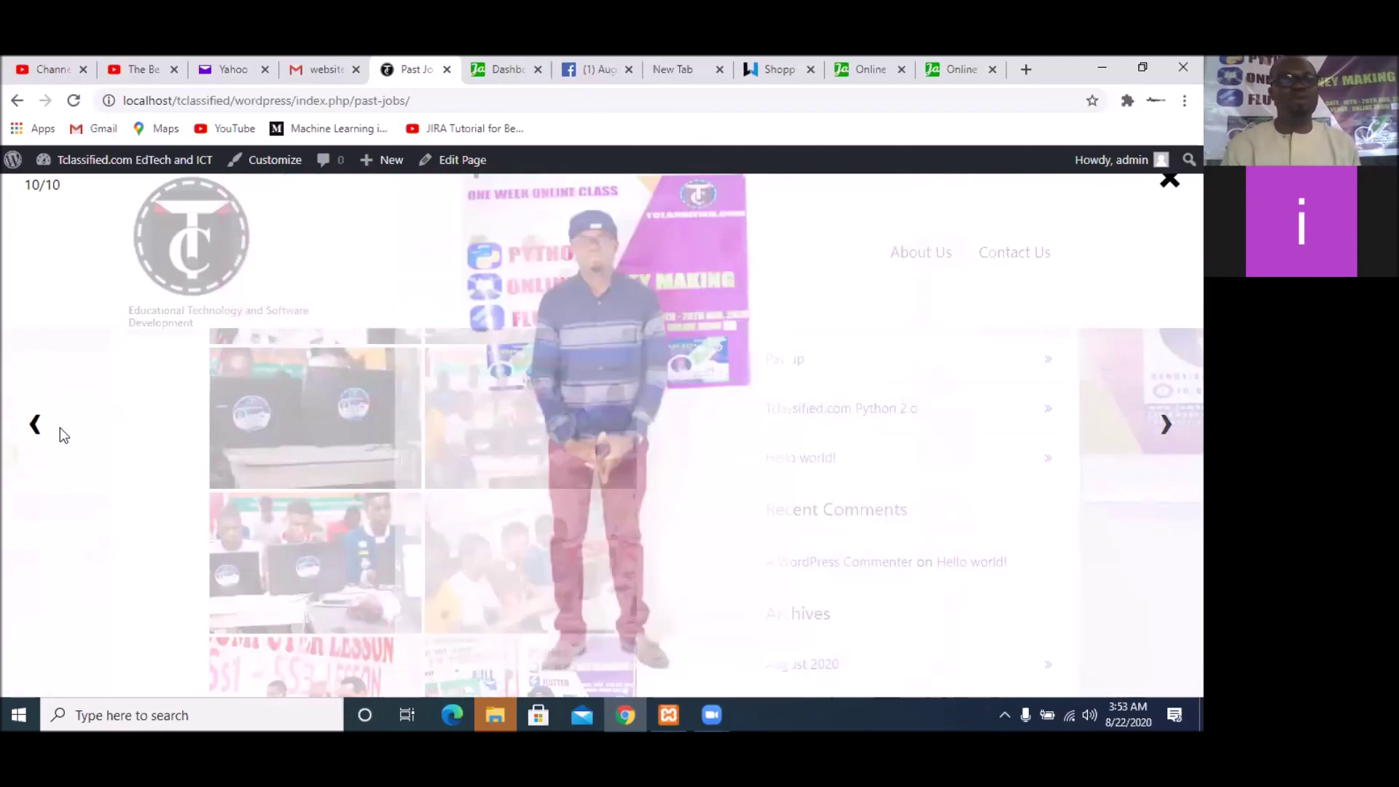
click(33, 430)
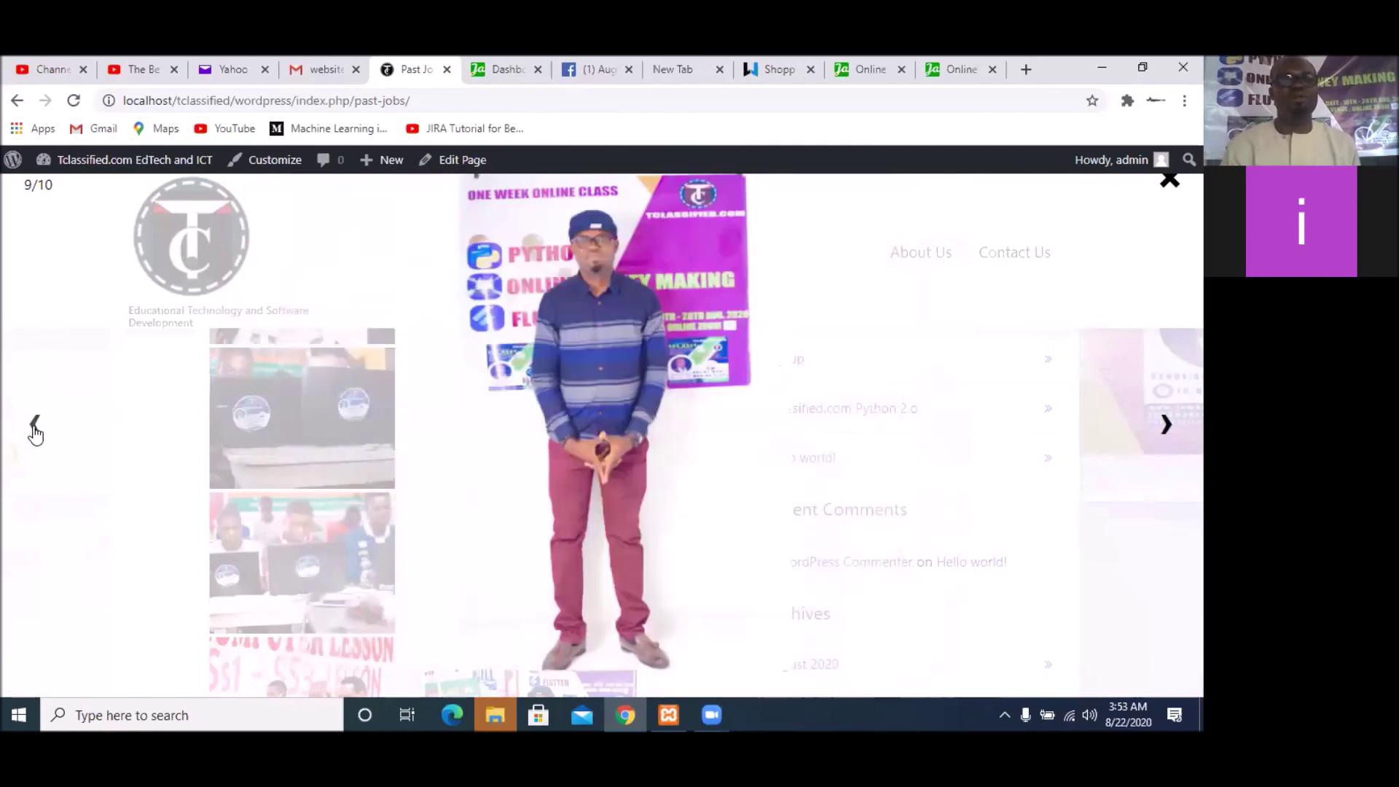
click(34, 430)
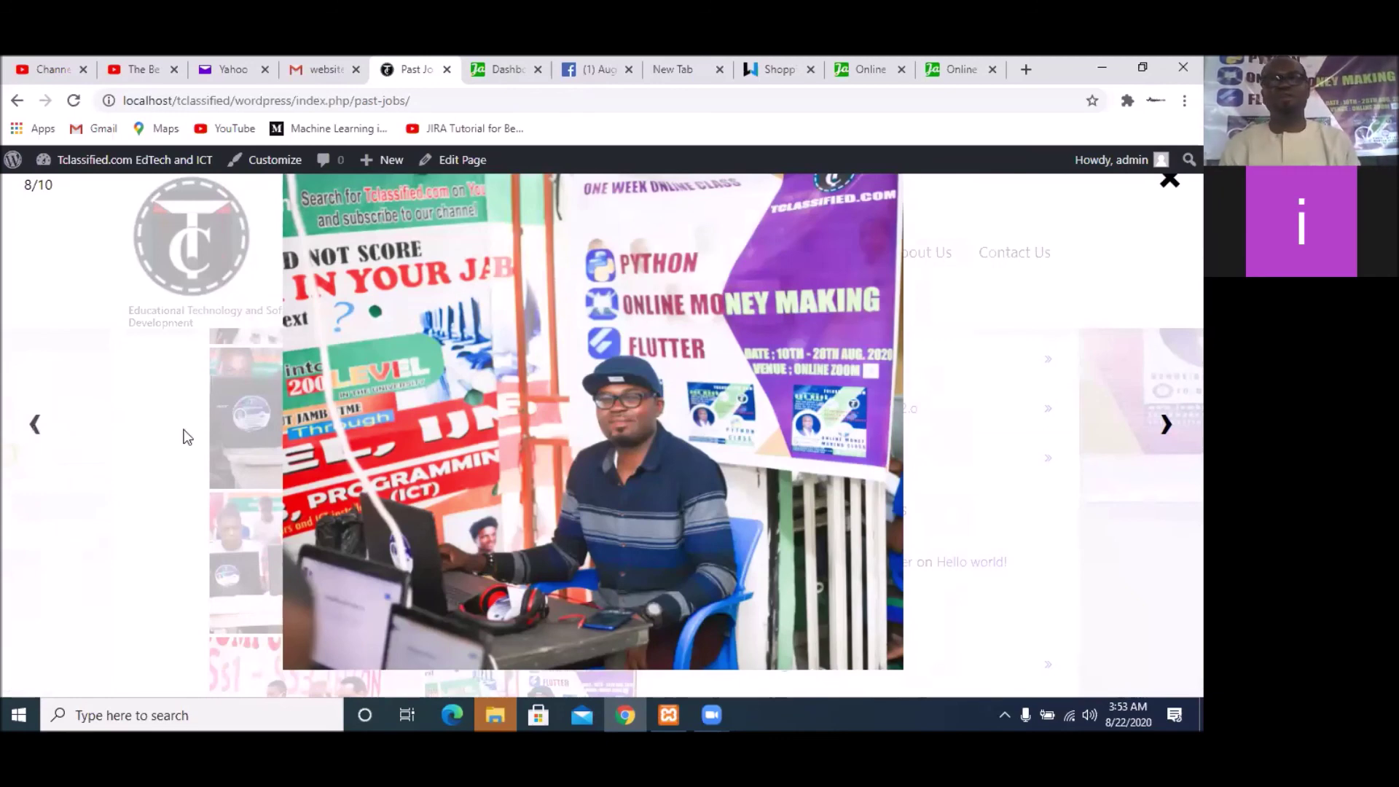
click(29, 427)
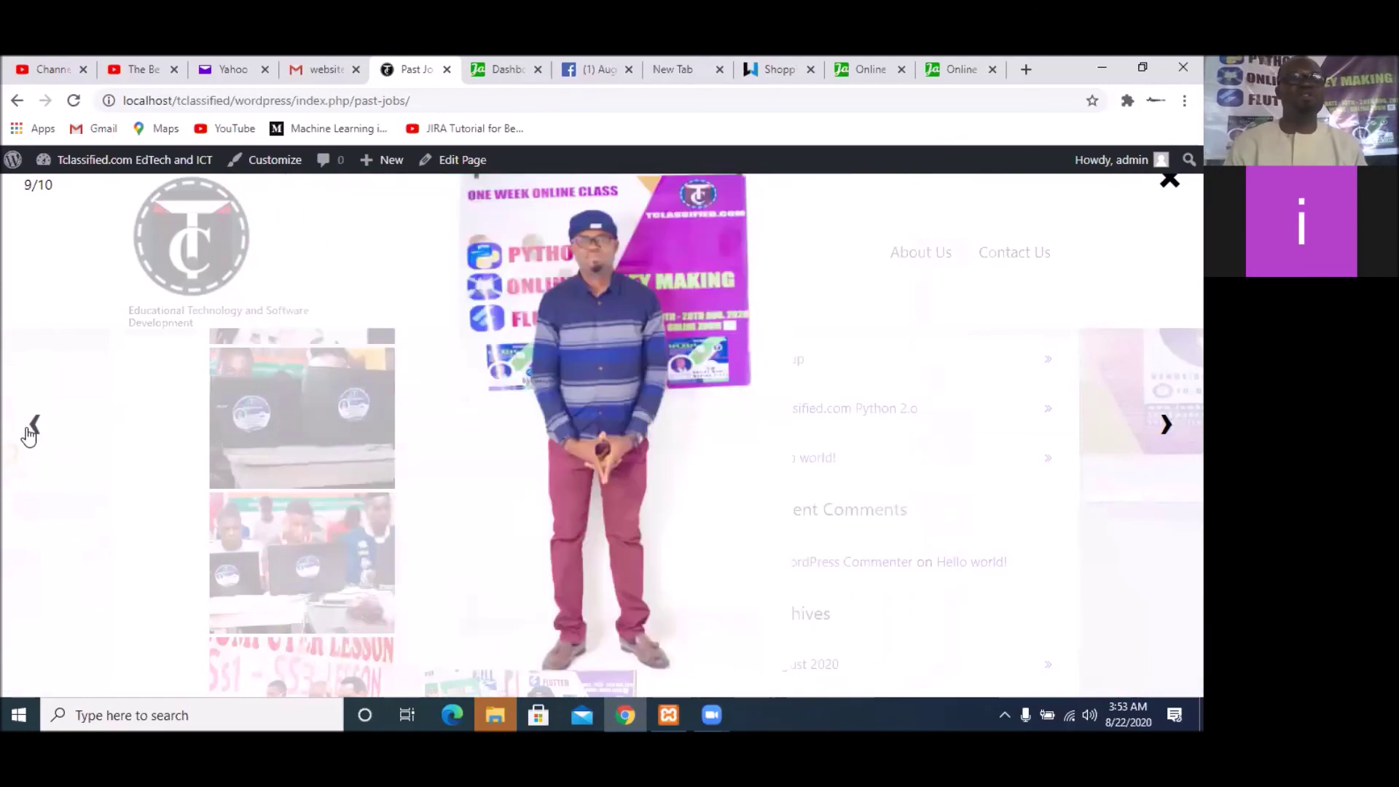
click(1166, 430)
click(1167, 428)
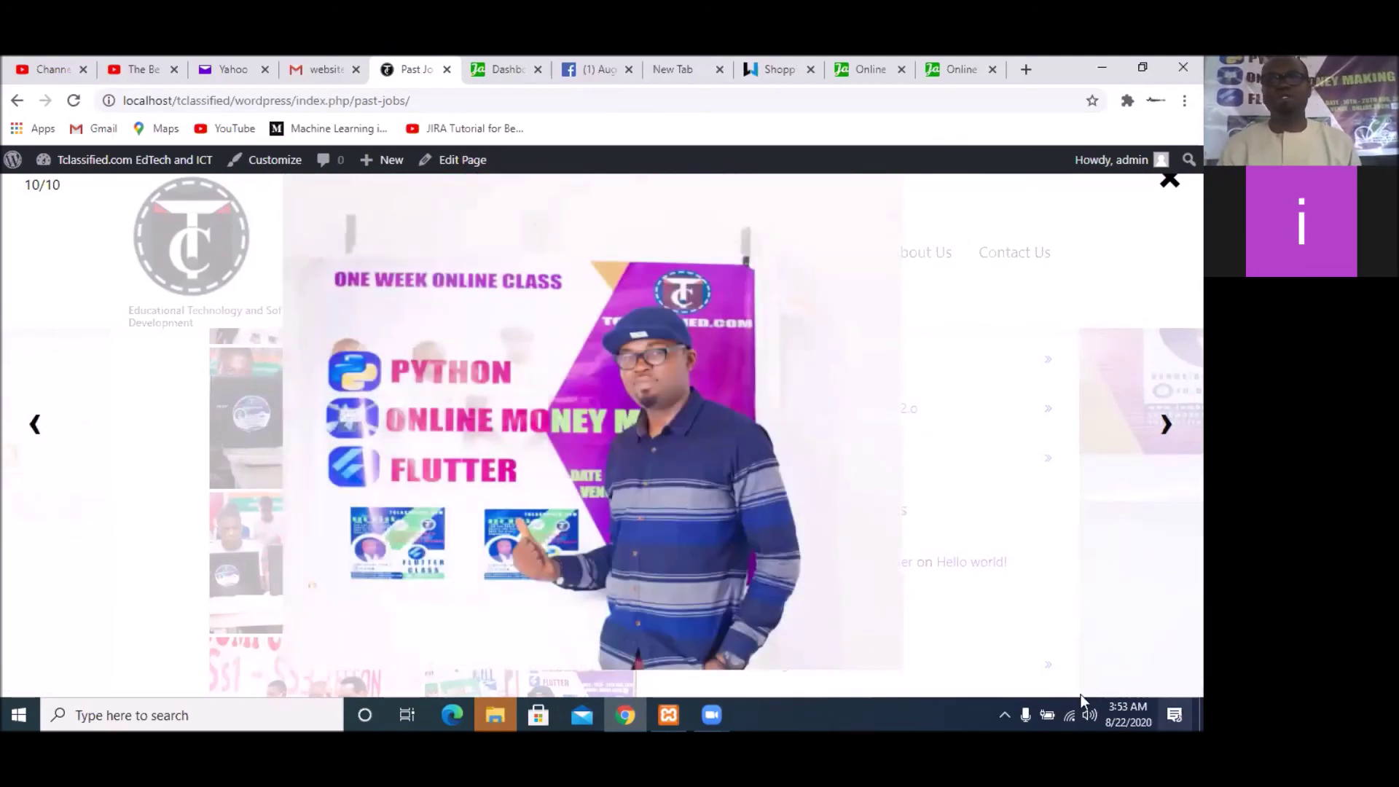